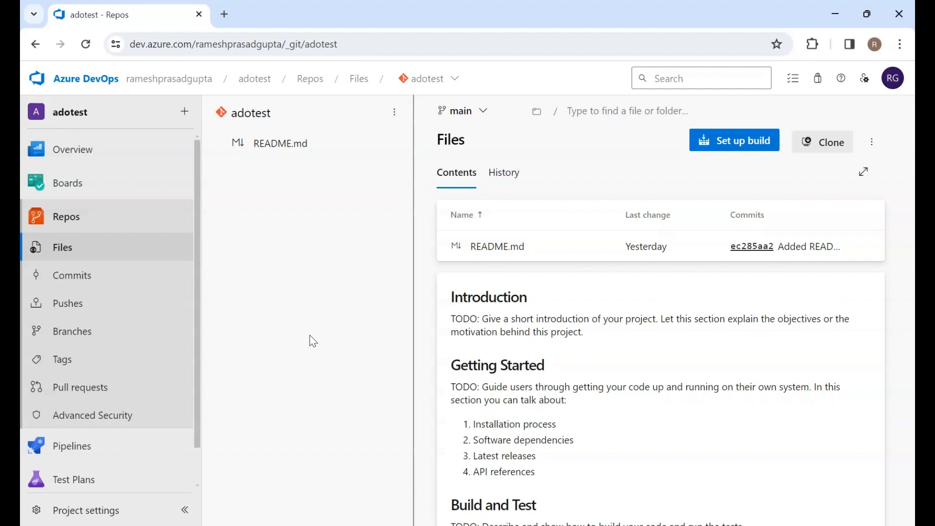
Step: Go to the Files page in the Repos area of the adotest project
left_click(70, 222)
left_click(78, 222)
left_click(64, 249)
Step: Inspect the form for importing a Git repository and close it without importing anything
left_click(439, 87)
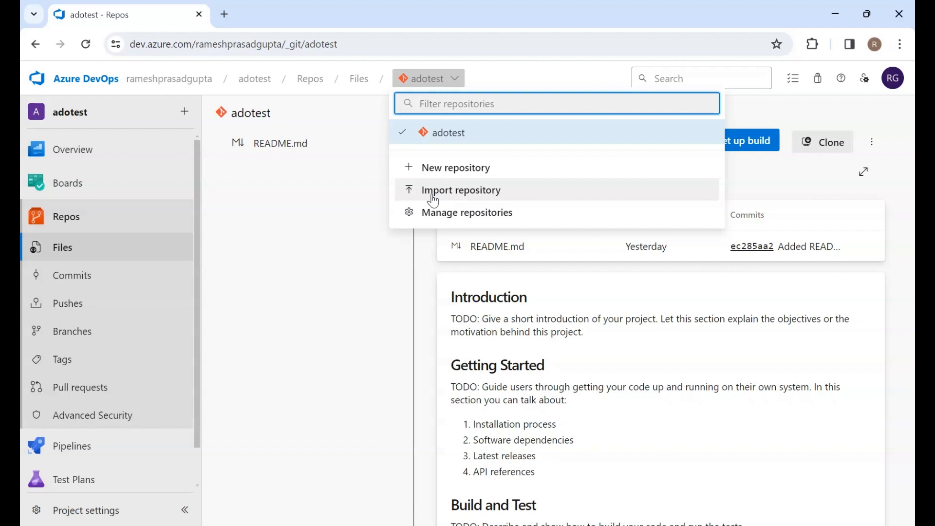
left_click(459, 198)
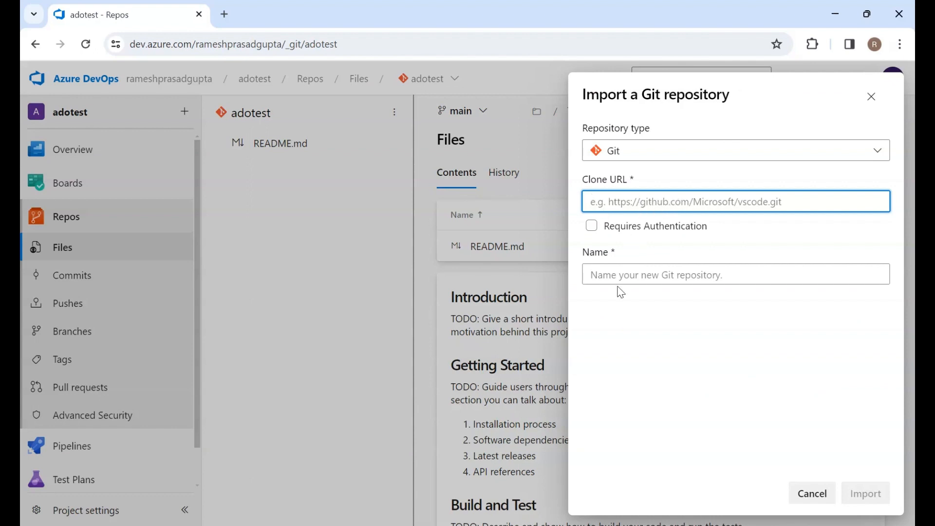
left_click(646, 276)
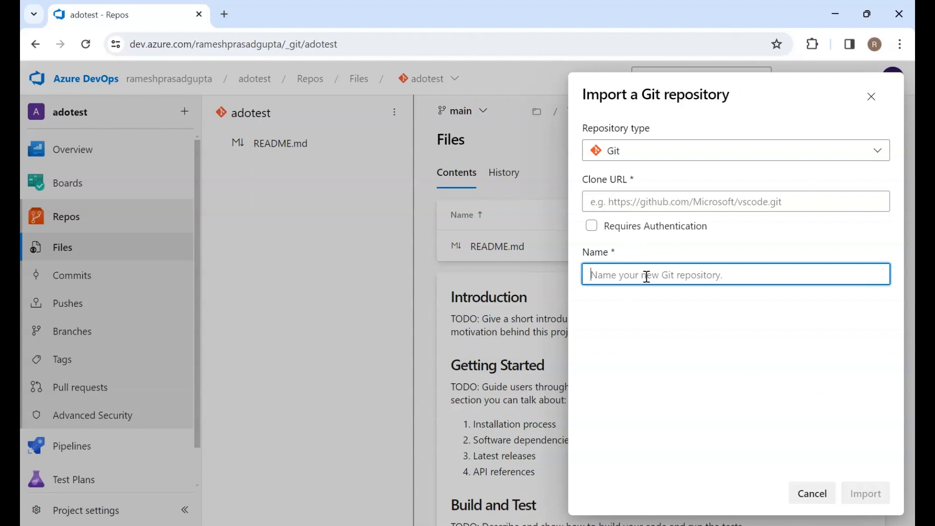
left_click(881, 106)
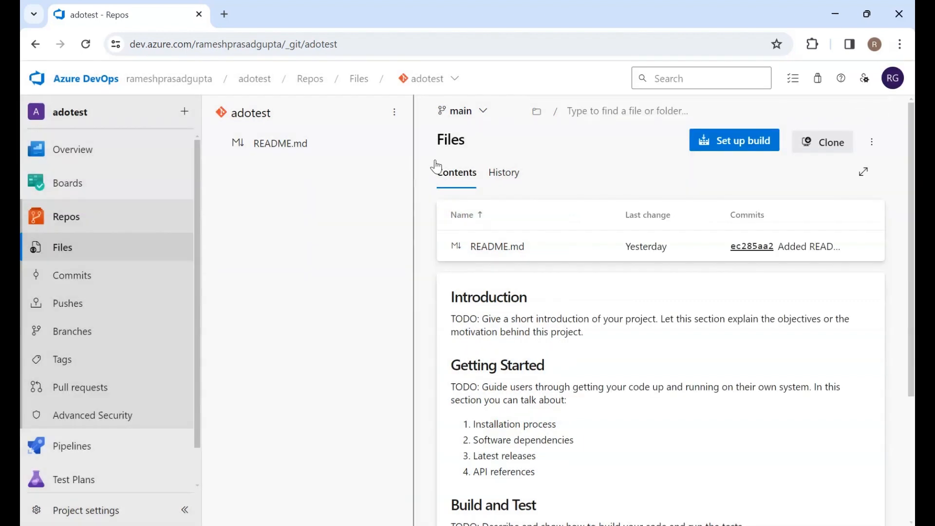
Step: Review the branches and tags available in the adotest repository
left_click(474, 115)
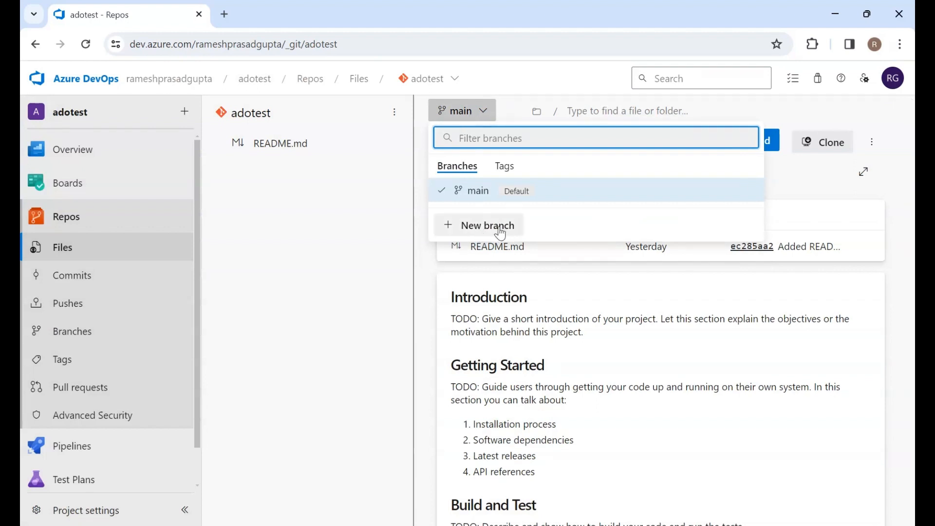
left_click(504, 169)
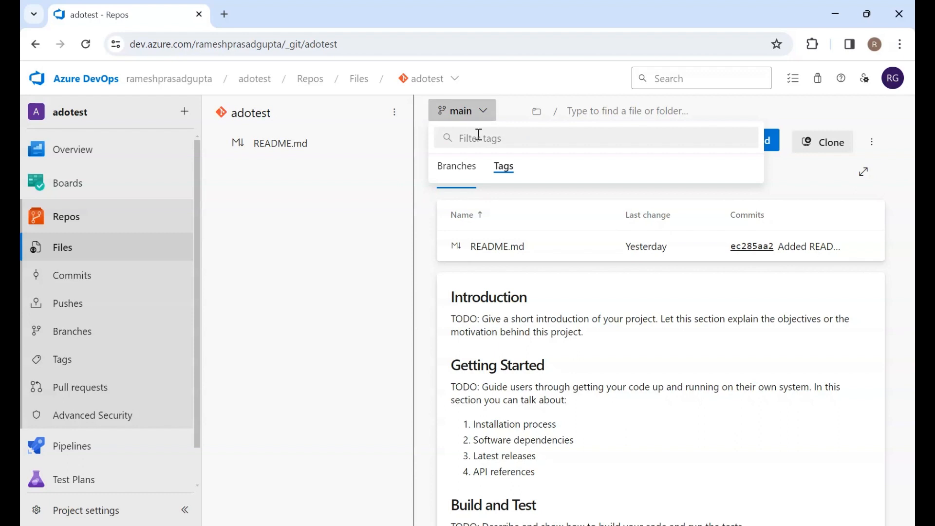
left_click(465, 166)
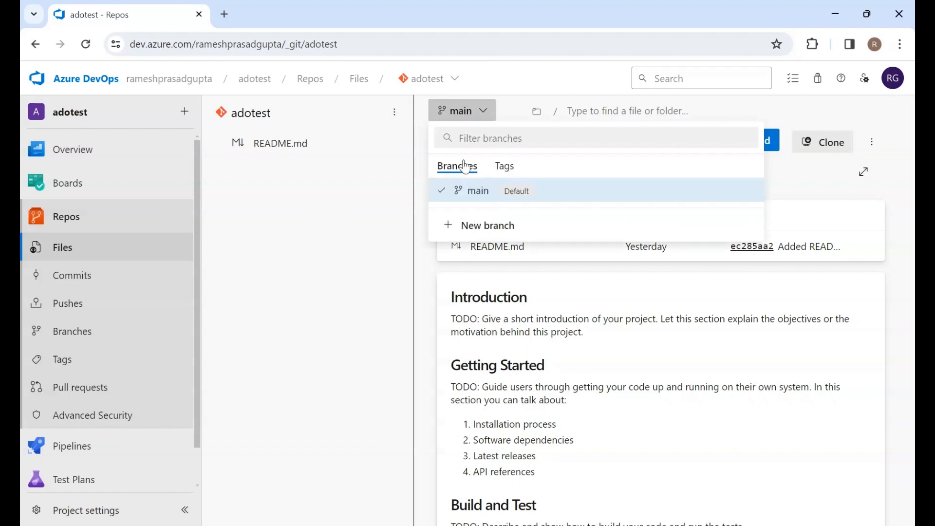
left_click(373, 230)
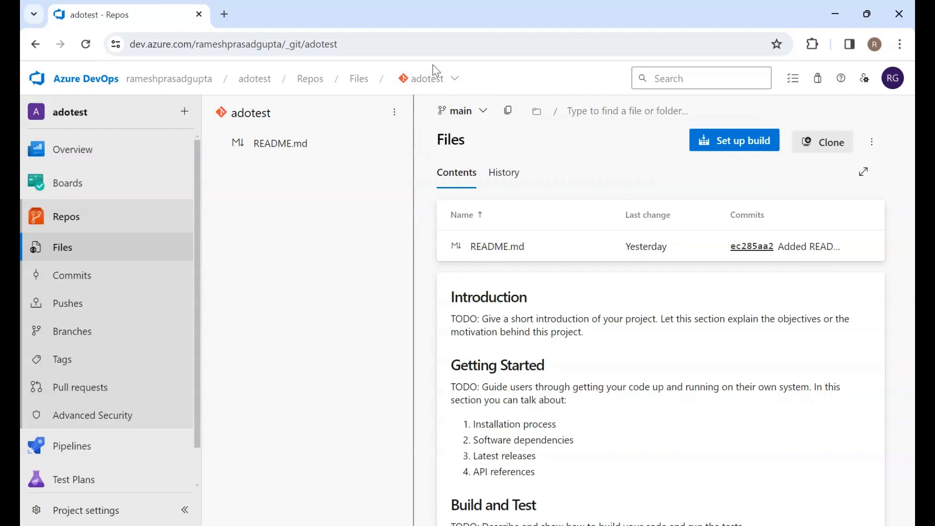
Step: Start a new Git repository in the adotest project and name it test-ado
left_click(427, 86)
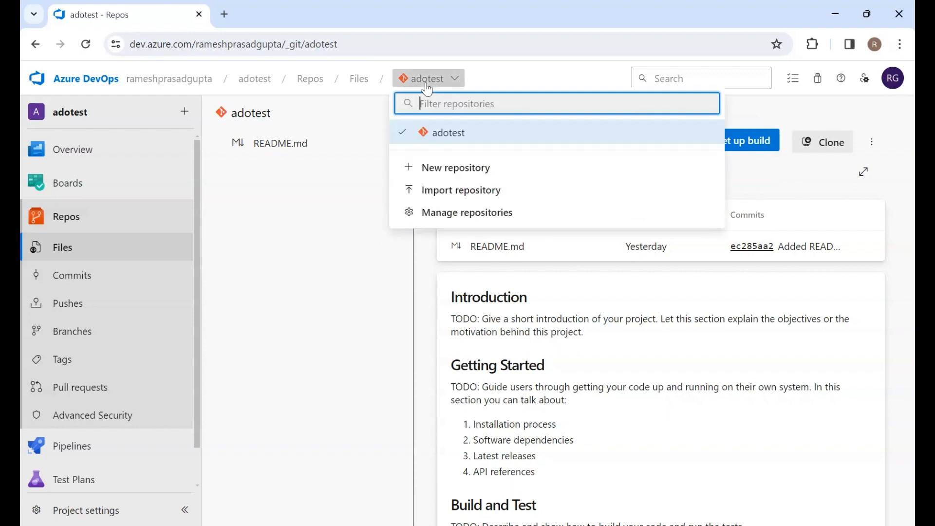
left_click(456, 169)
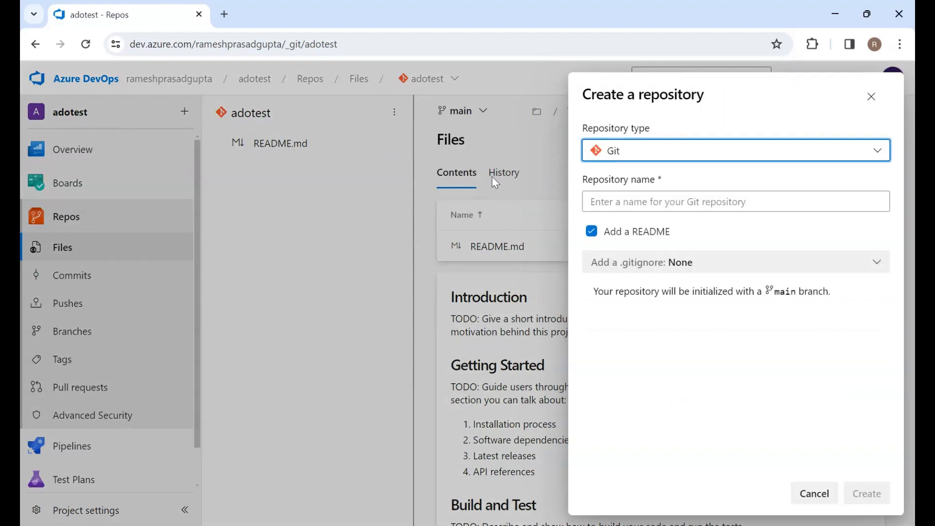
left_click(634, 200)
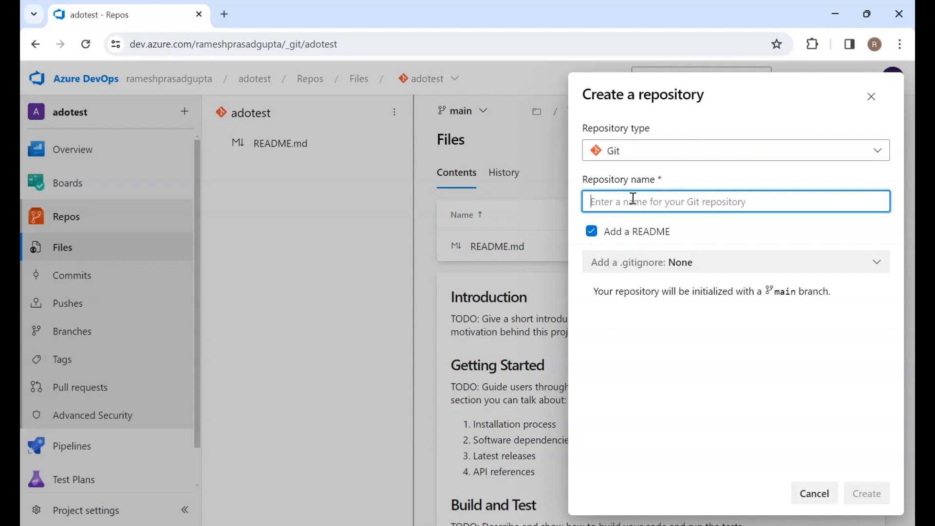
type("test-ado")
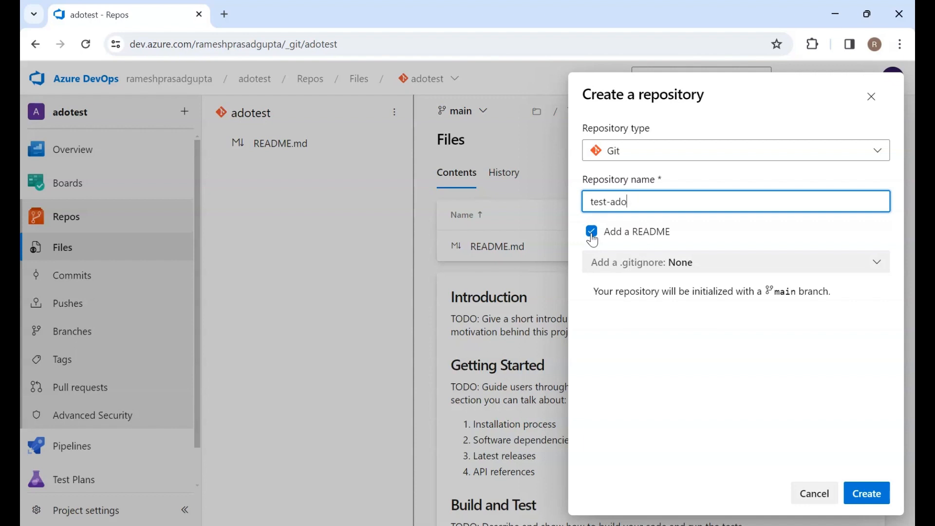
Step: Browse the available .gitignore templates for the new repository, leaving the choice at None
left_click(678, 264)
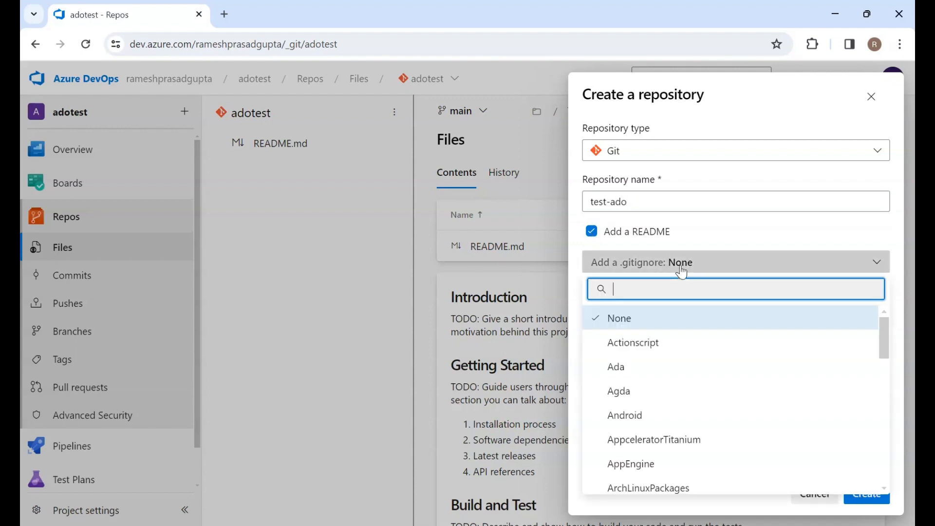
scroll(638, 434, "down", 15)
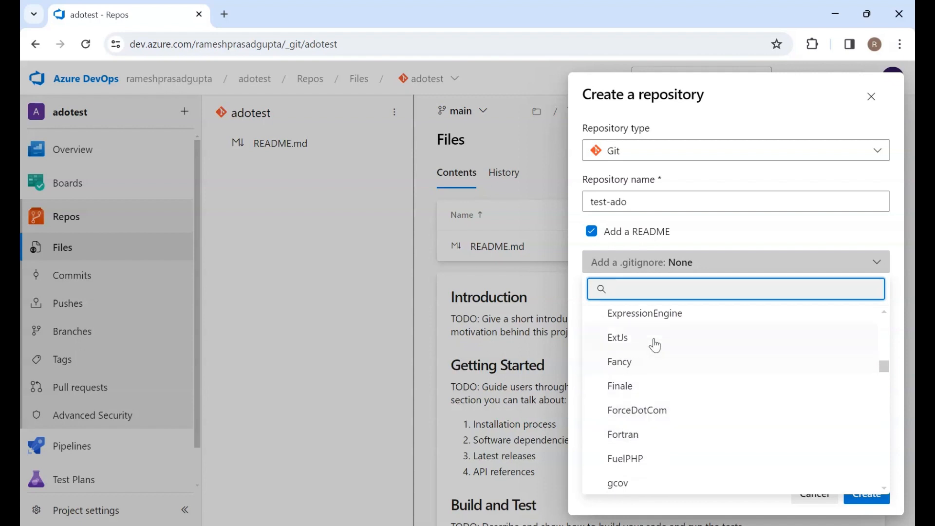
scroll(656, 336, "down", 5)
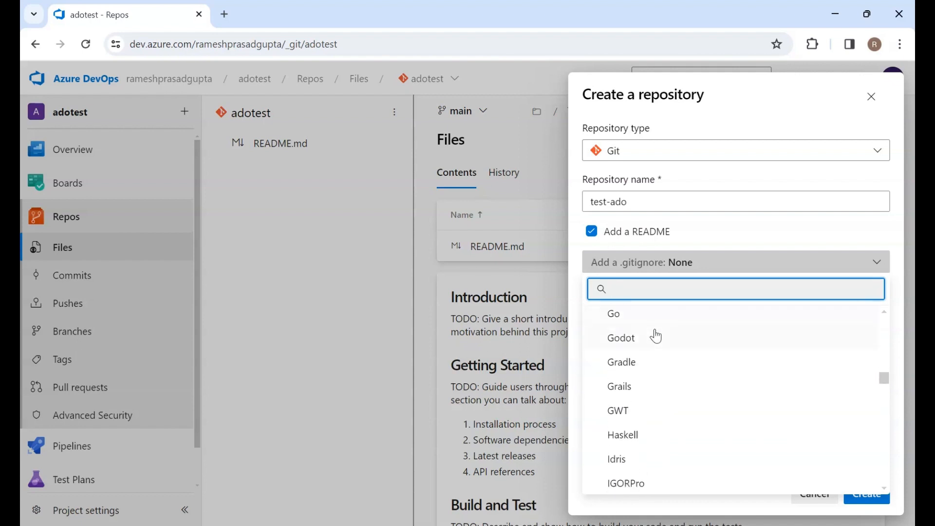
scroll(656, 337, "down", 20)
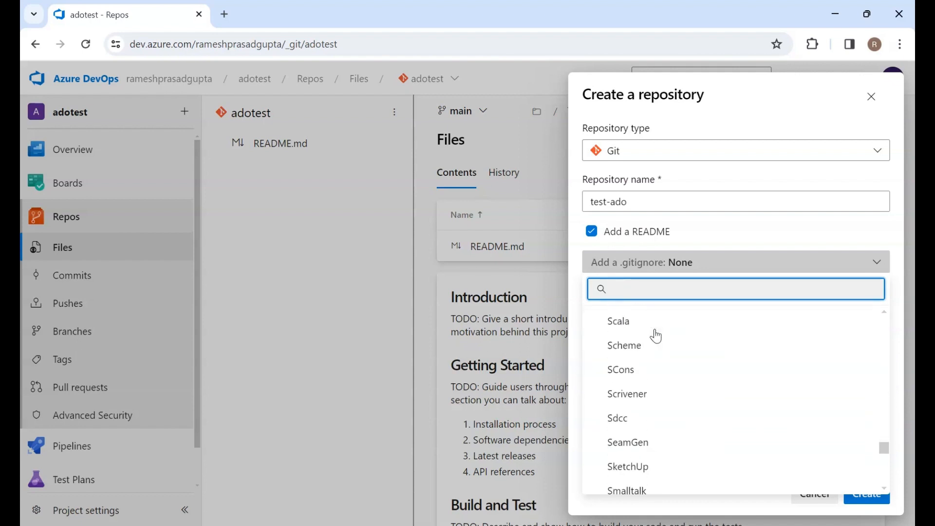
scroll(656, 336, "up", 10)
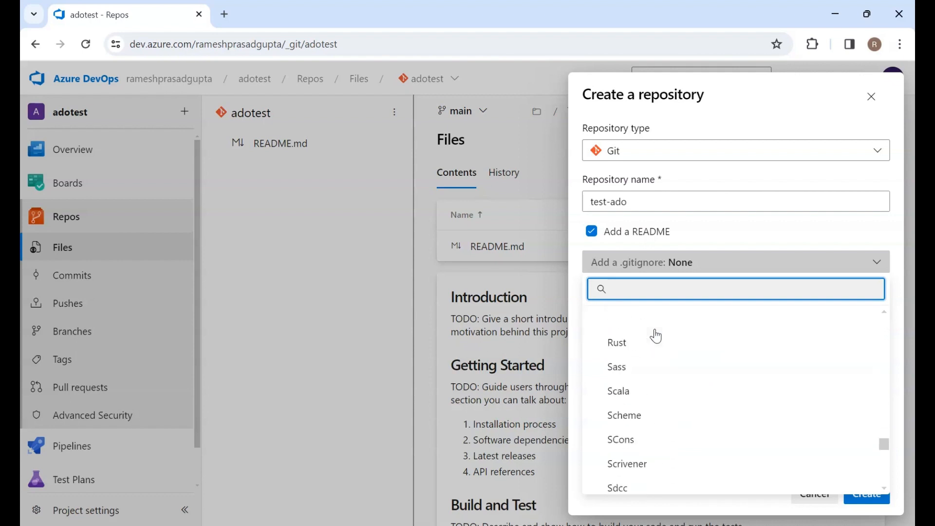
left_click(722, 235)
Step: Keep the option to add a README enabled and create the test-ado repository
left_click(723, 235)
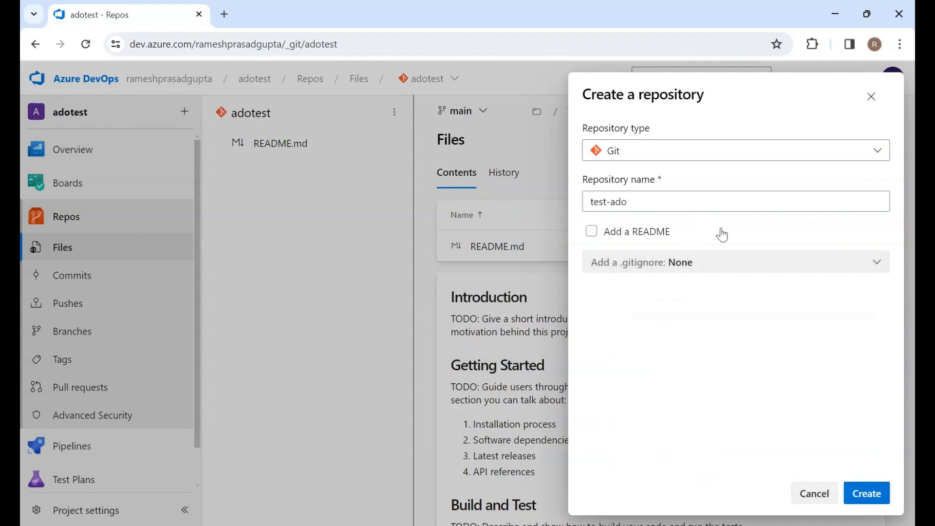
left_click(607, 234)
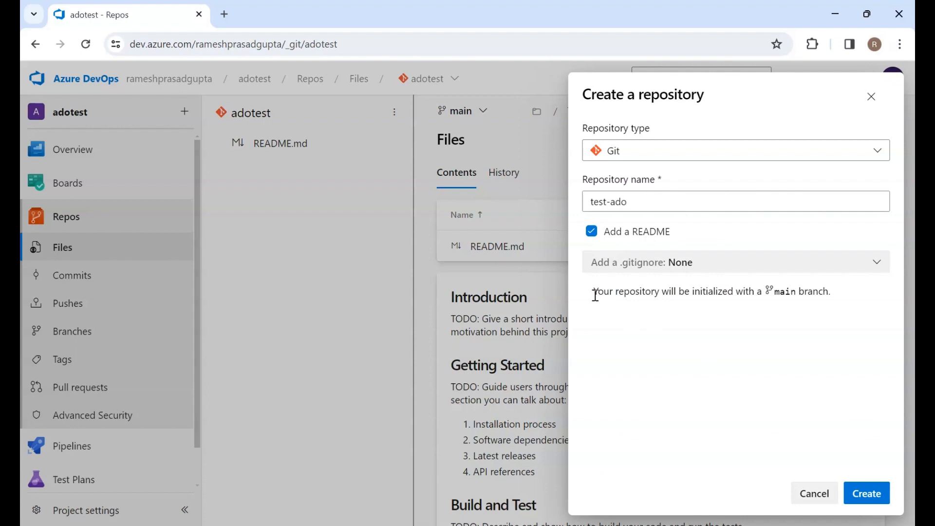
double_click(663, 297)
left_click(657, 347)
left_click(868, 495)
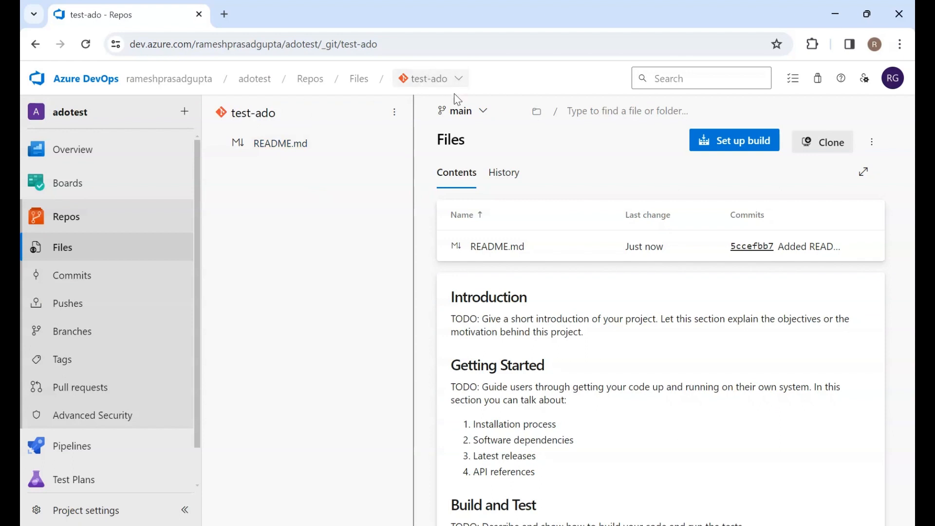
Step: Start a new branch in the test-ado repository and name it features/feature-base
left_click(470, 111)
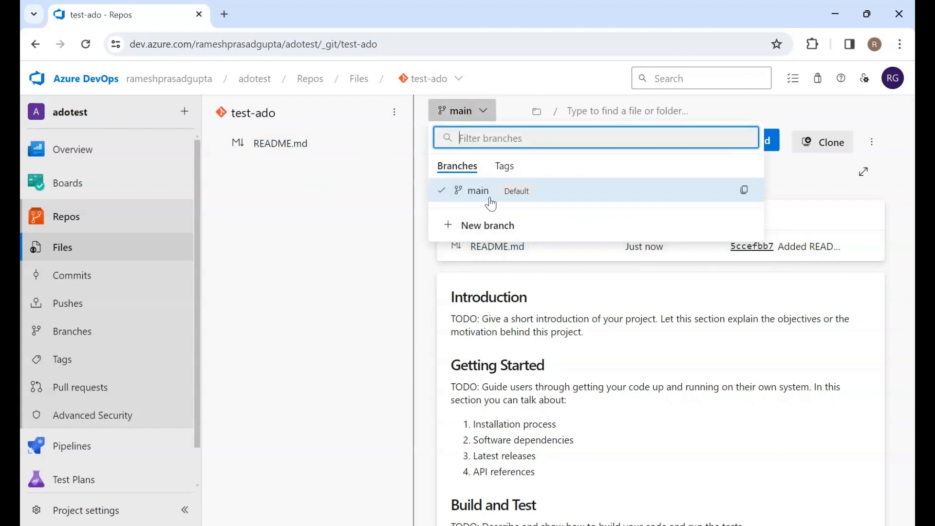
left_click(337, 237)
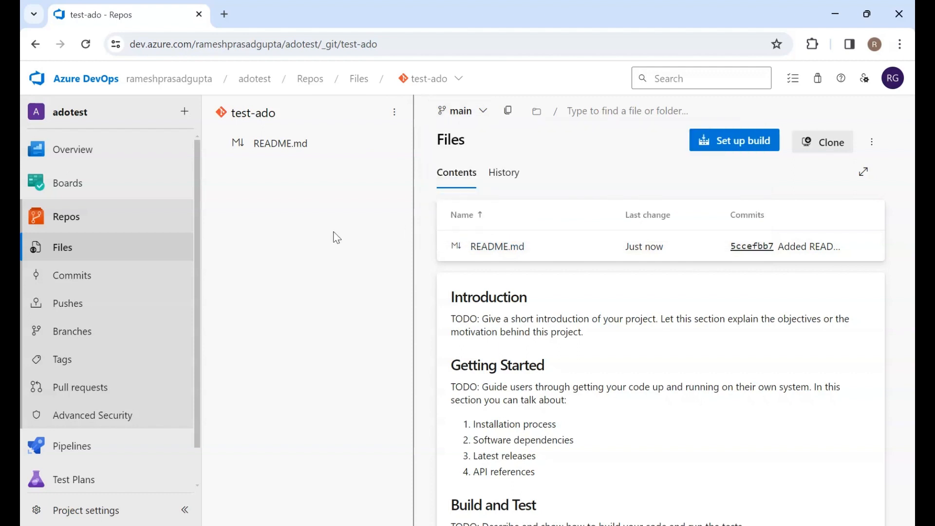
left_click(463, 114)
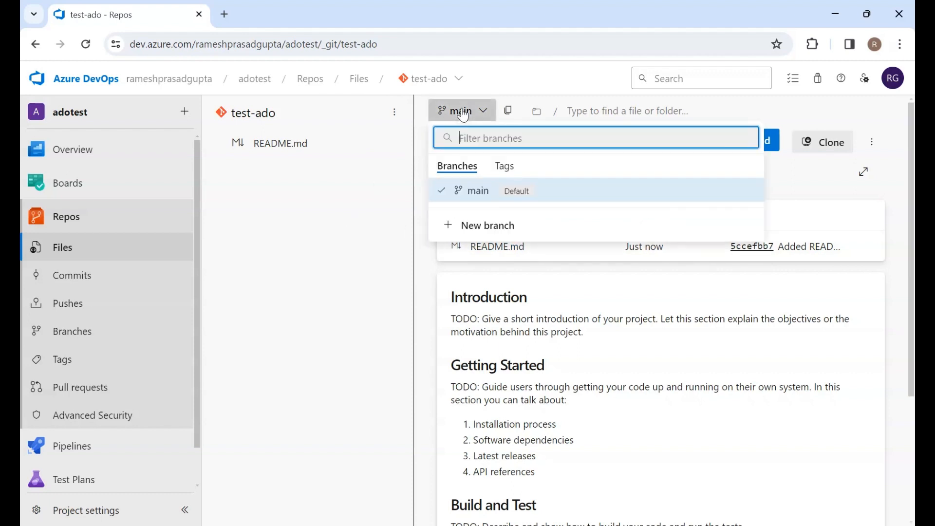
left_click(470, 226)
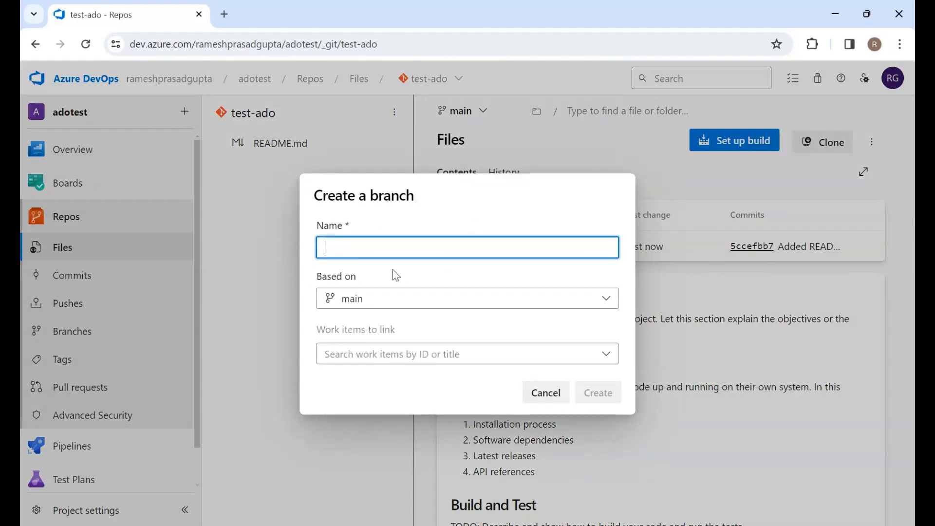
type("features/feature")
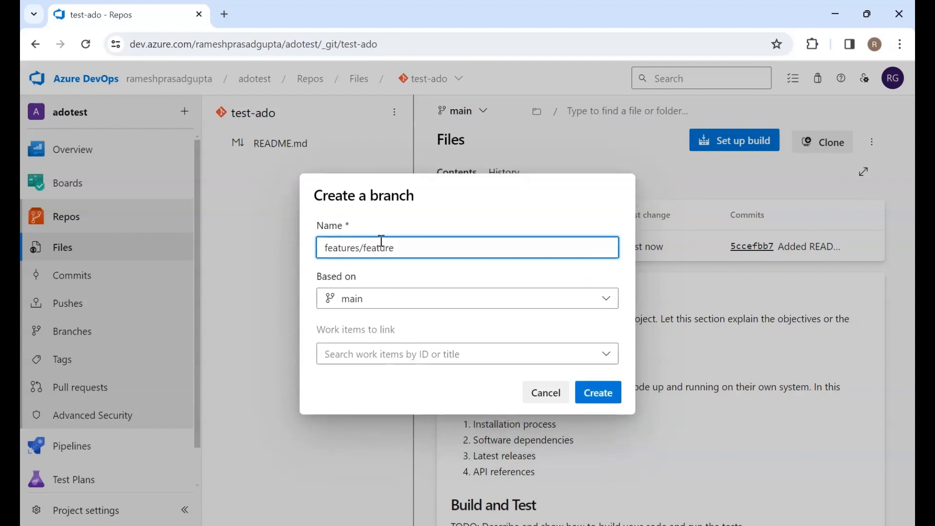
type("-base")
Step: Review the branches and tags the new branch can be based on, keeping main as its base
left_click(564, 306)
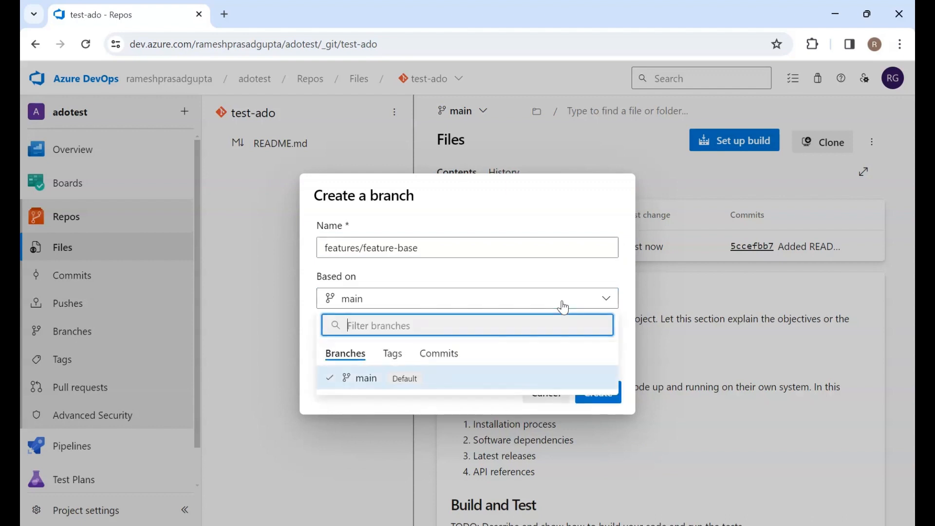
left_click(393, 354)
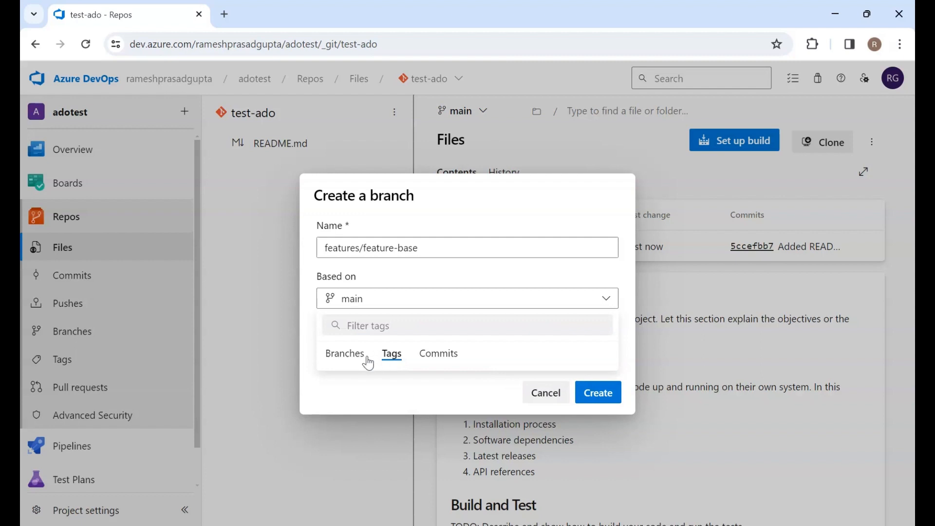
left_click(348, 362)
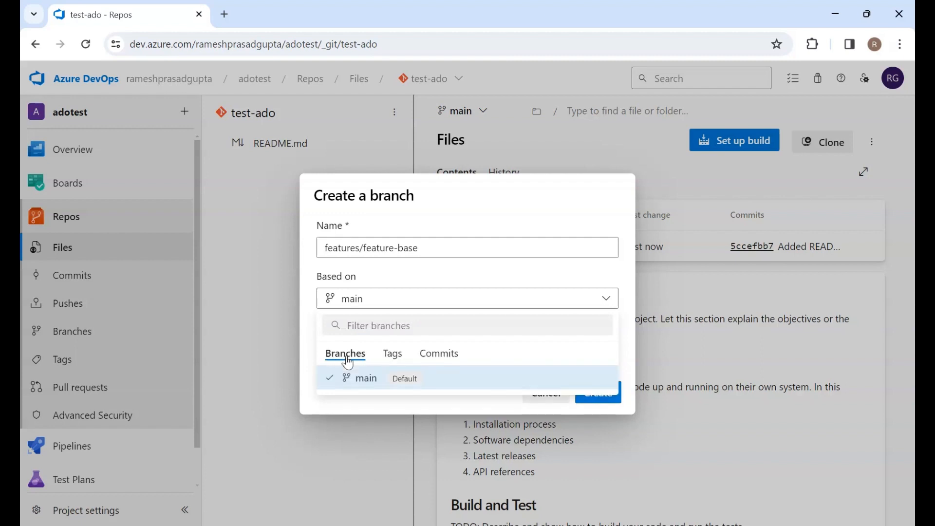
left_click(356, 277)
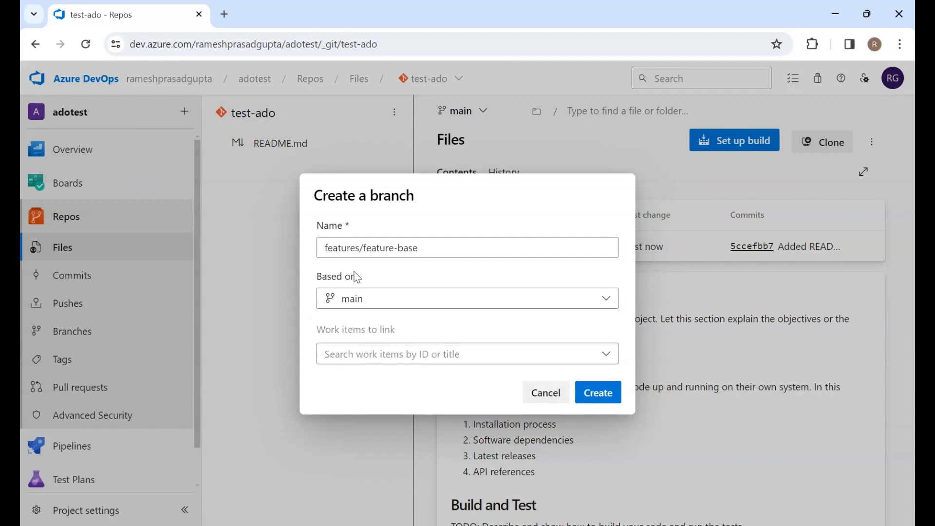
Step: Link the work item "Task 3: Test task" to the new branch and create the branch
left_click(607, 358)
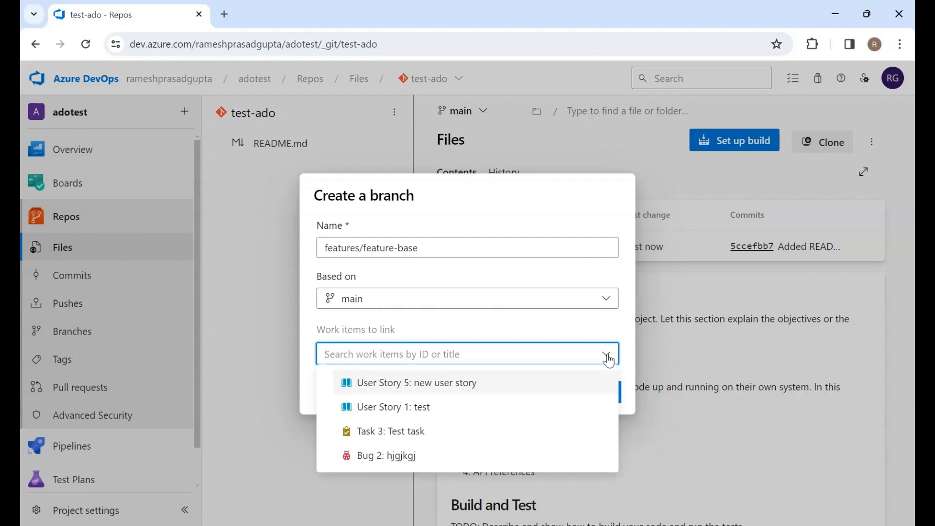
left_click(386, 436)
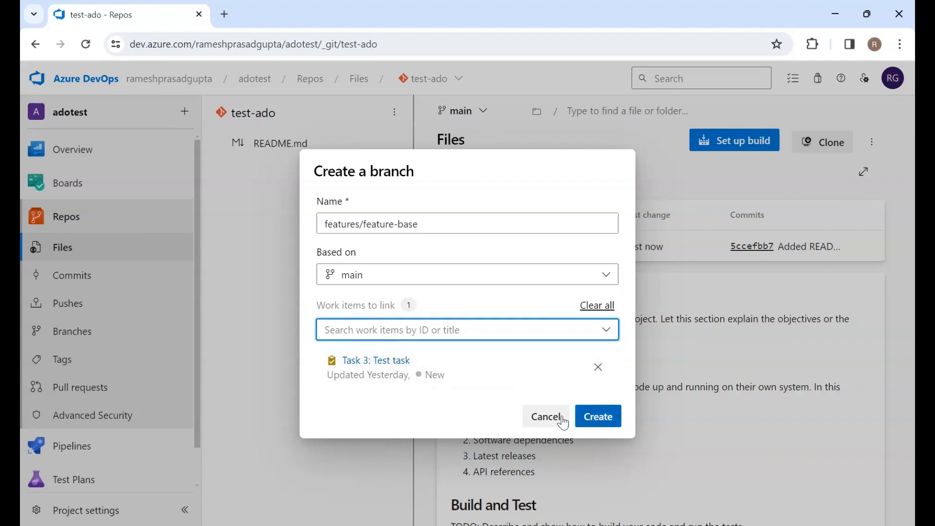
left_click(598, 426)
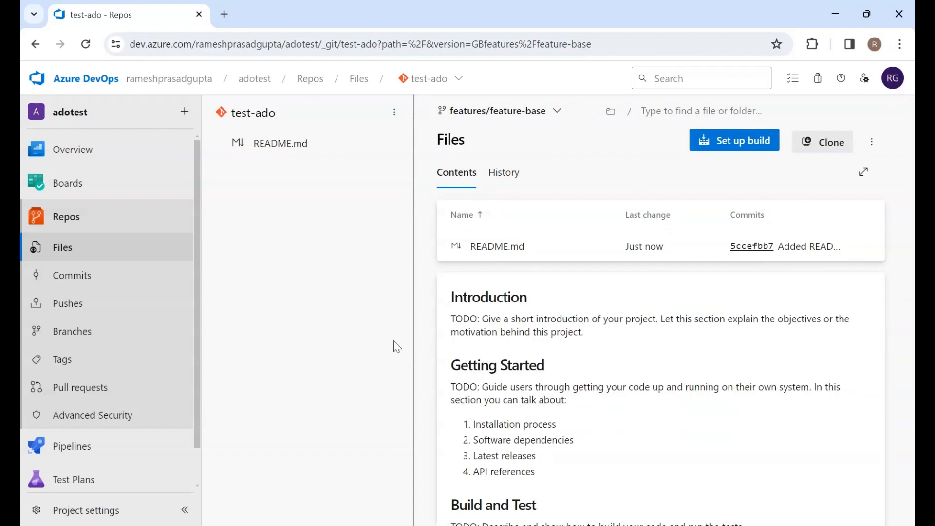
Step: Check the repository's branch list and view the commit history of the features/feature-base branch
left_click(495, 112)
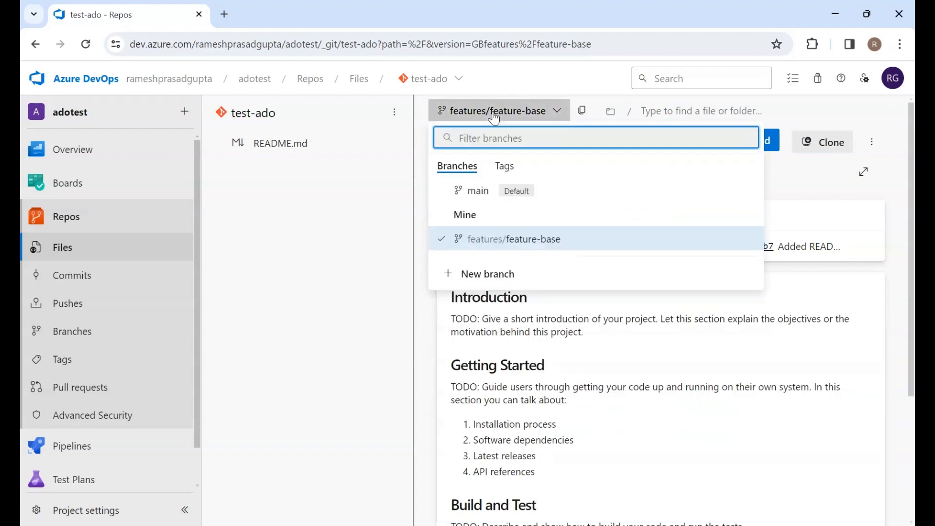
left_click(351, 265)
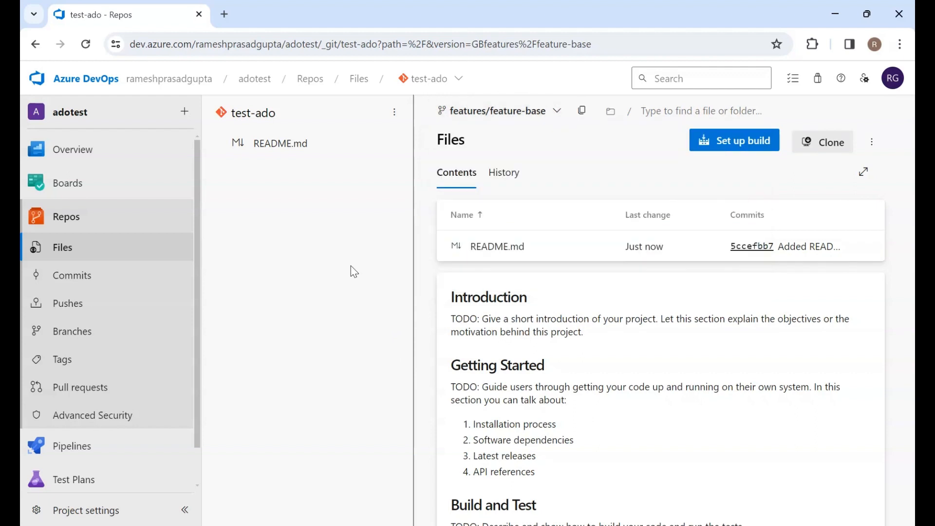
left_click(506, 185)
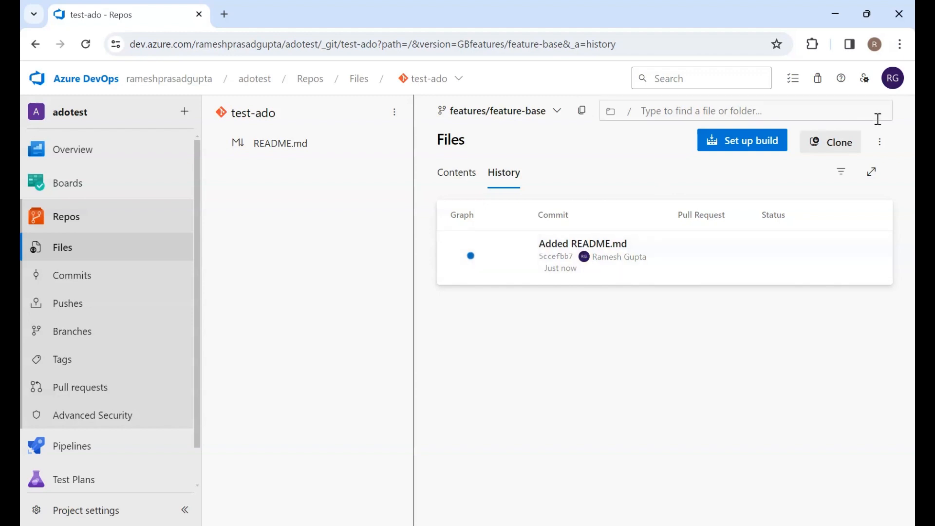
Step: Examine the file and repository actions offered for test-ado, and open the commits page of the features/feature-base branch
left_click(881, 146)
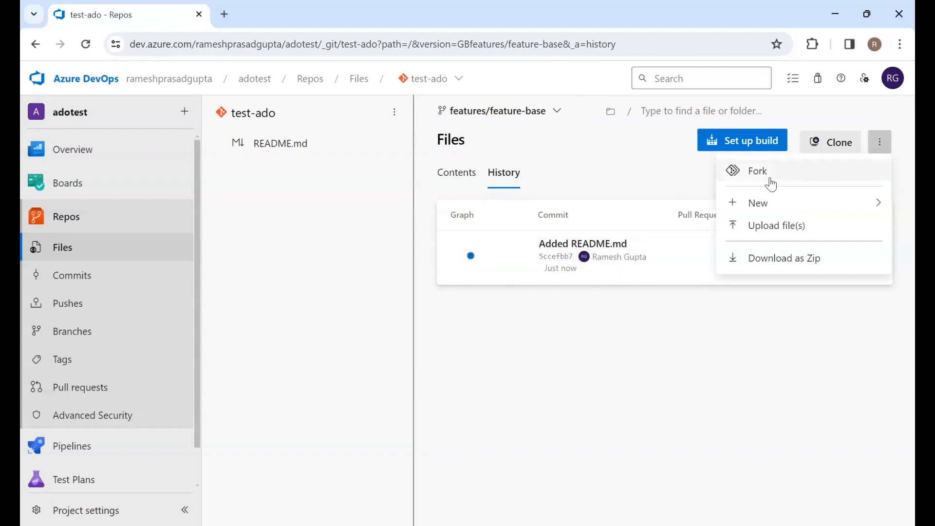
mouse_move(757, 205)
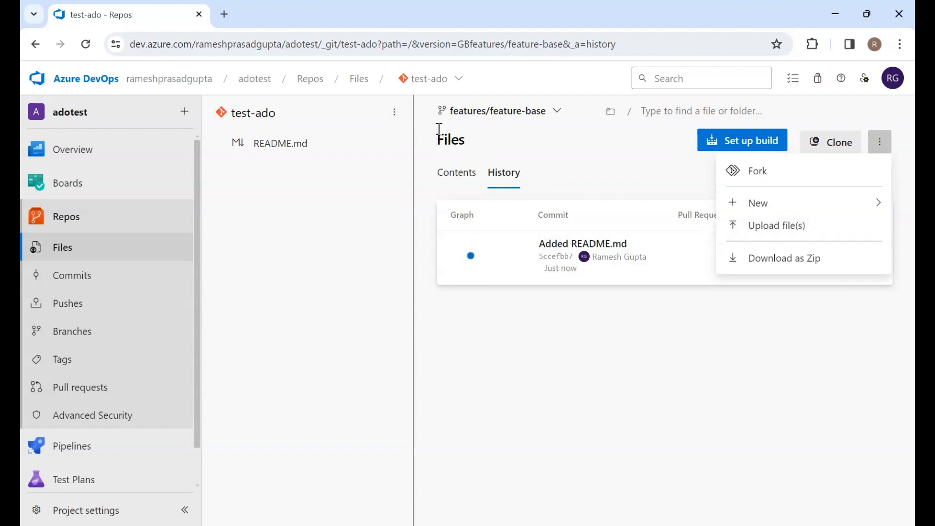
left_click(439, 129)
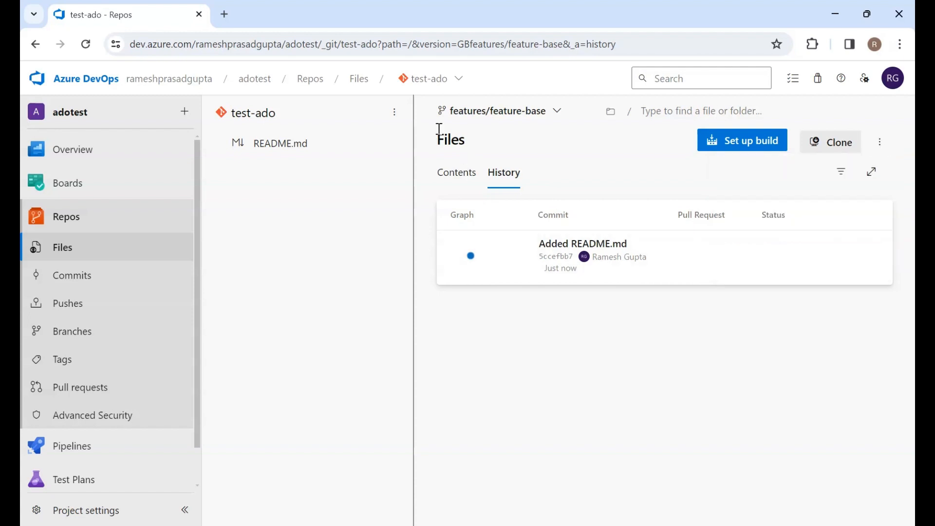
left_click(393, 116)
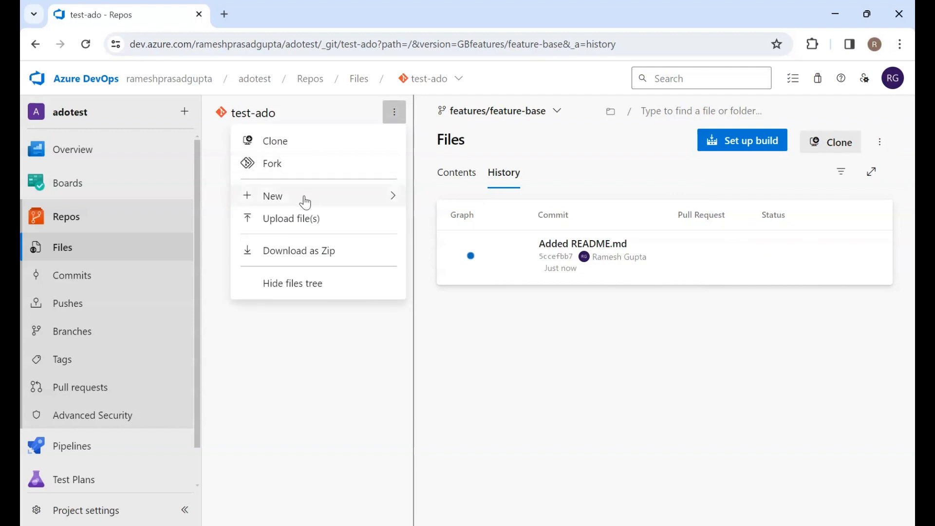
mouse_move(286, 194)
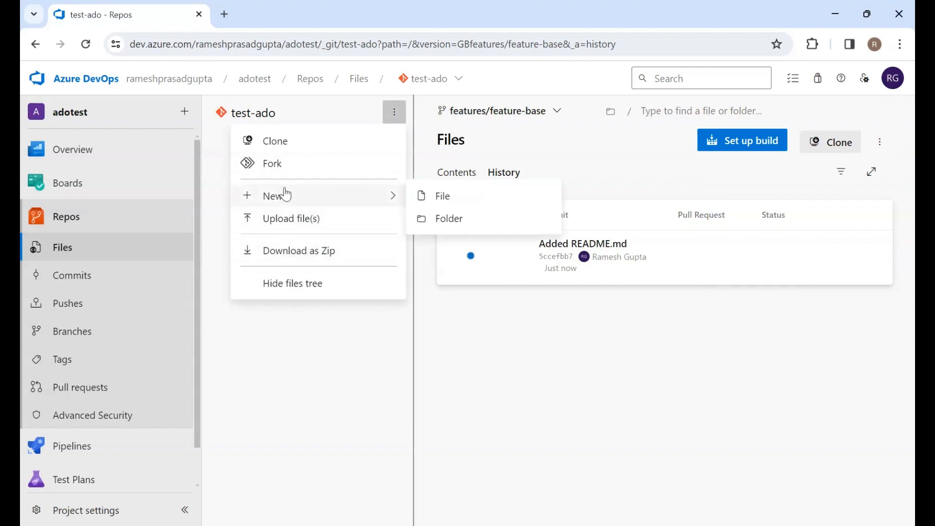
left_click(317, 407)
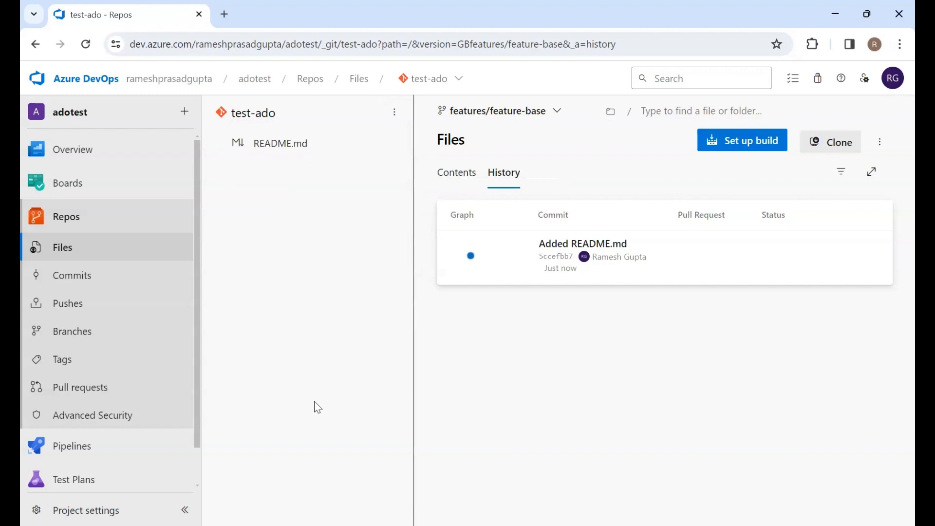
left_click(82, 274)
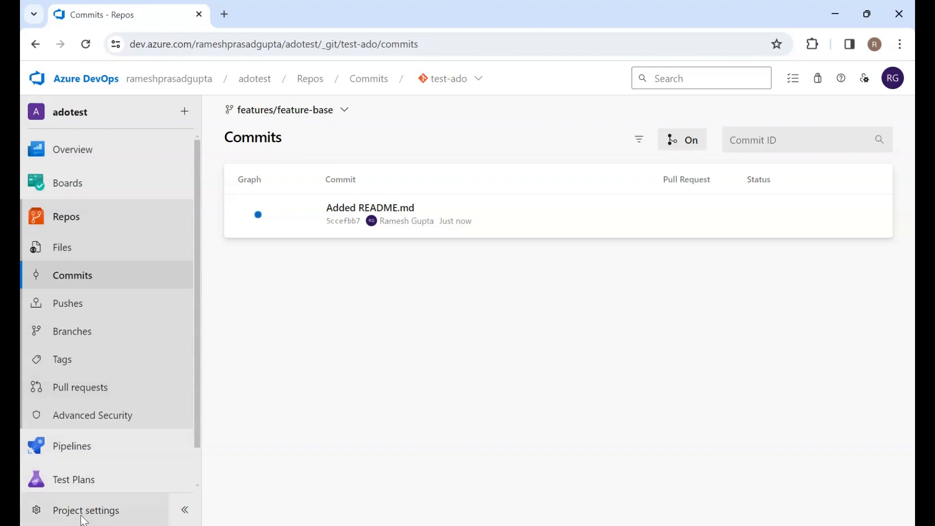
Step: Open the adotest project settings and the organization's repository settings in separate browser tabs
left_click(136, 379)
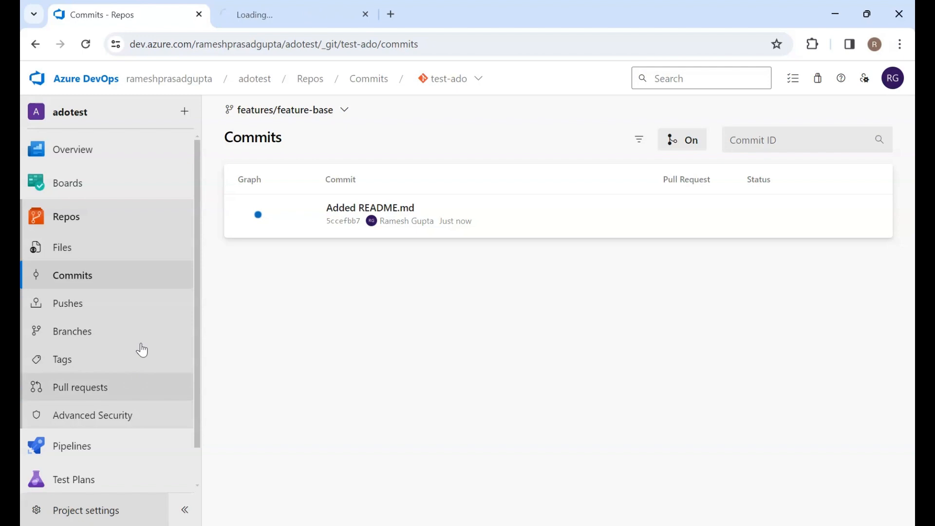
middle_click(194, 78)
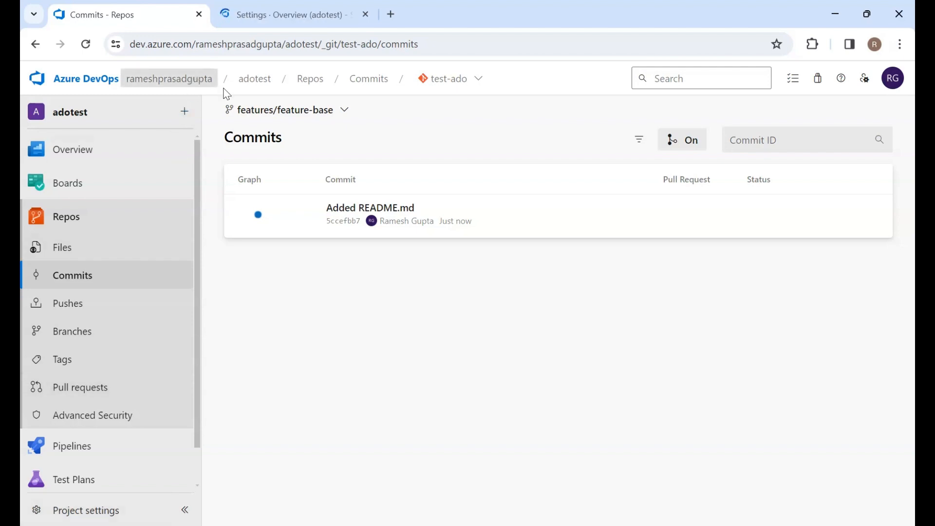
left_click(465, 4)
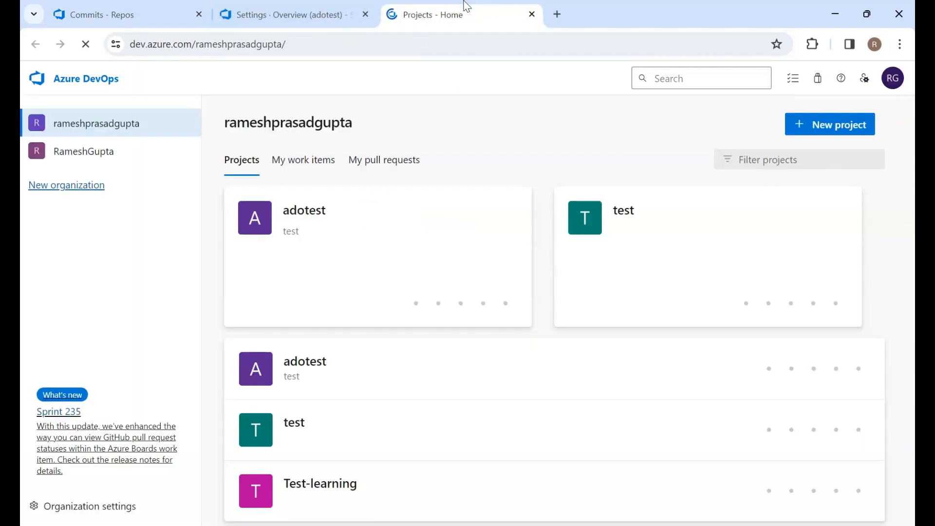
left_click(97, 518)
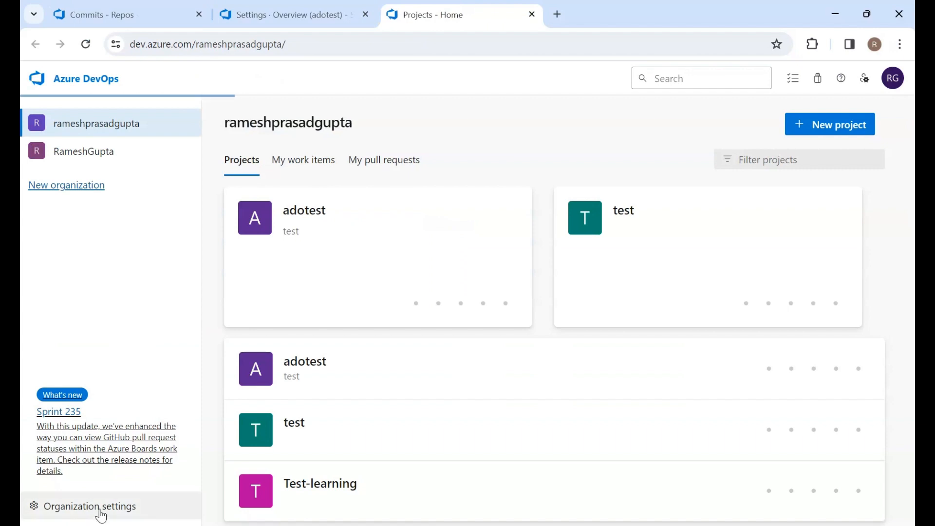
scroll(121, 350, "down", 5)
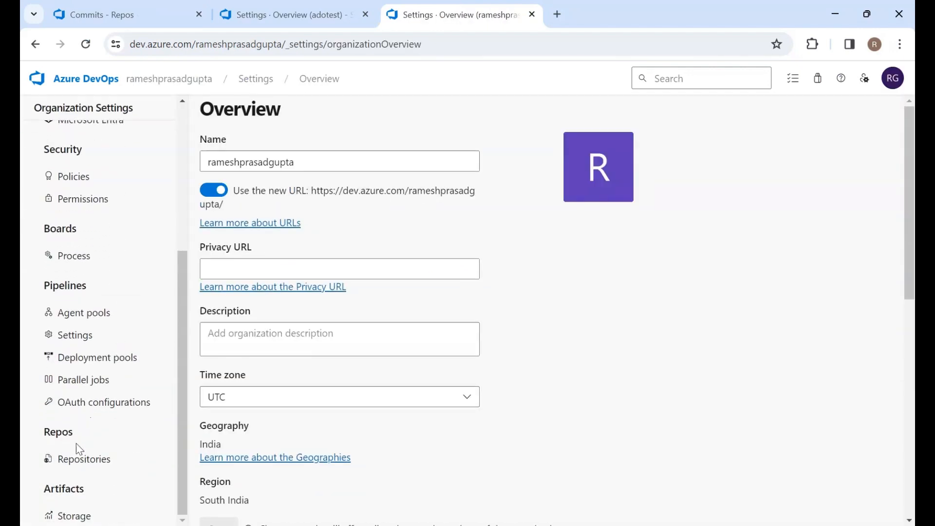
left_click(82, 459)
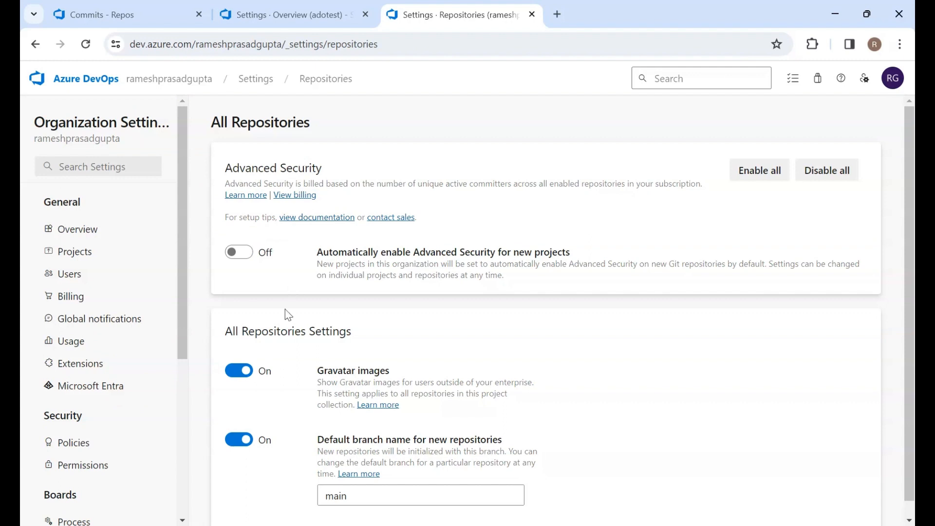
scroll(285, 321, "down", 1)
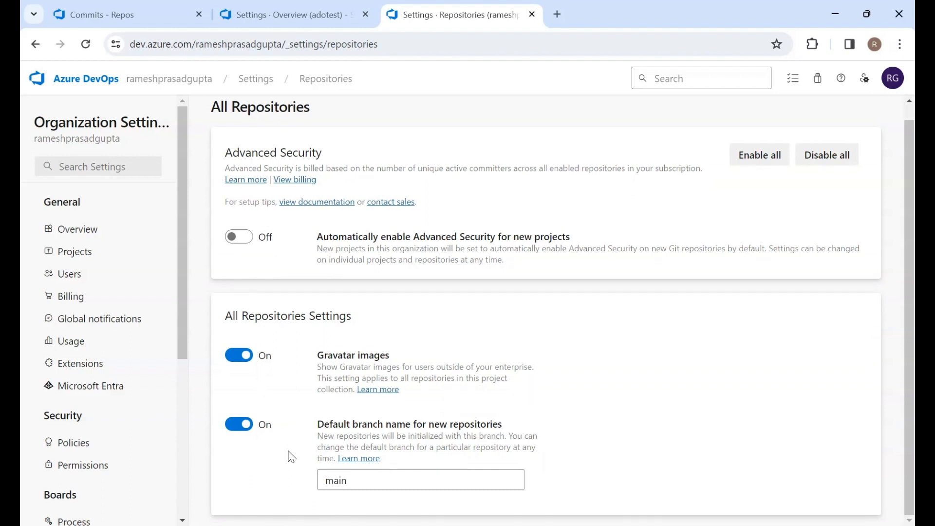
Step: Set the organization's default branch name for new repositories to master
left_click(359, 484)
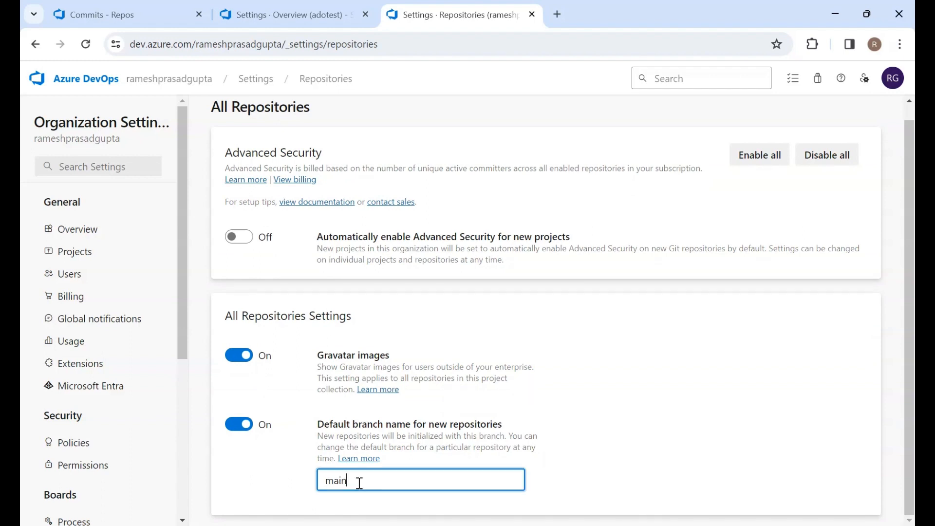
key("BackSpace")
key("BackSpace")
key("BackSpace")
key("BackSpace")
type("master")
left_click(253, 503)
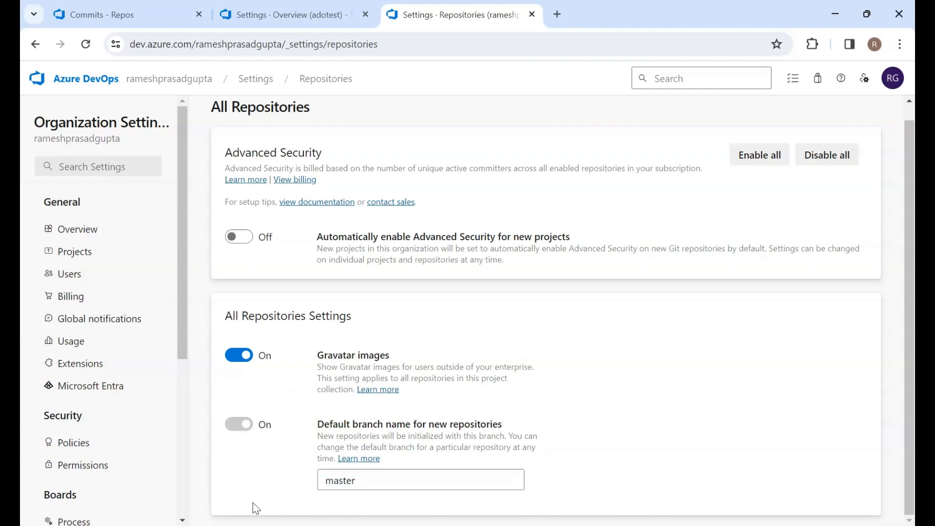
Step: Set the organization's default branch name for new repositories back to main and look over the repository settings
left_click(376, 478)
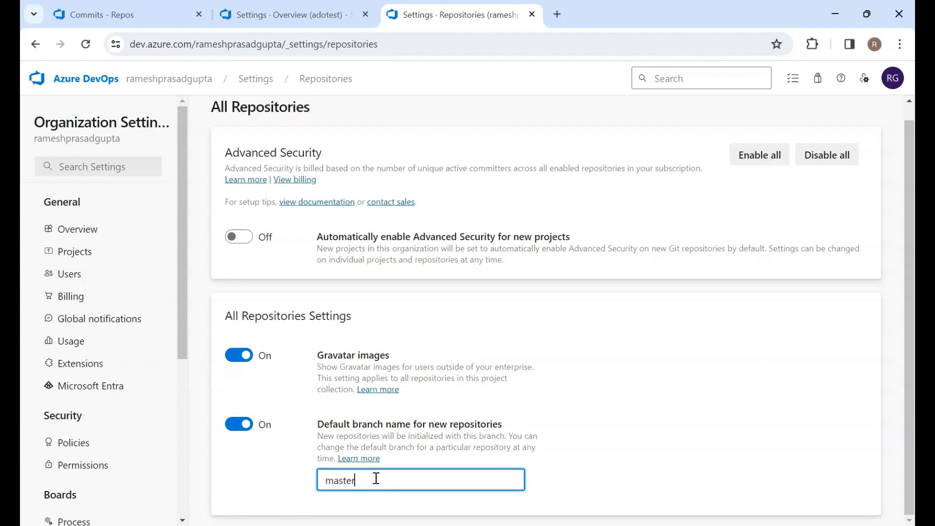
left_click_drag(376, 478, 298, 482)
type("main")
left_click(271, 476)
scroll(274, 477, "up", 1)
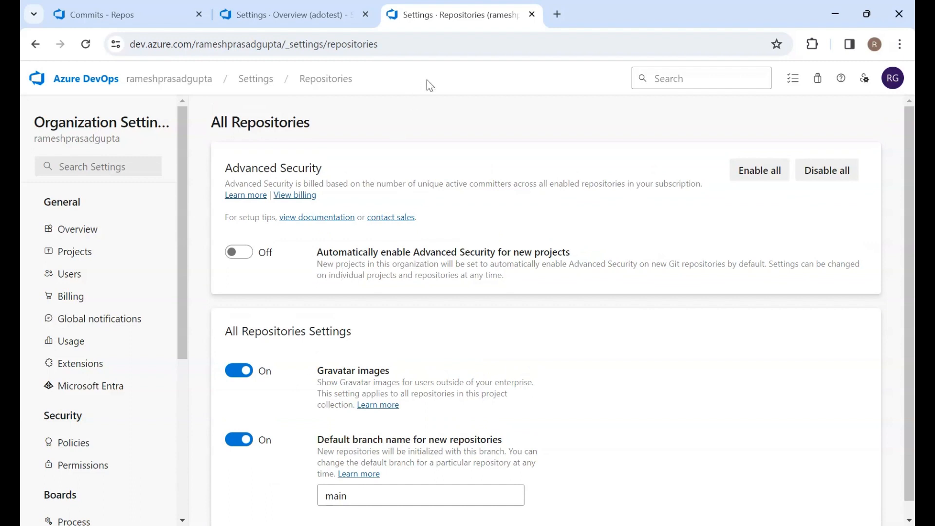
scroll(449, 355, "down", 1)
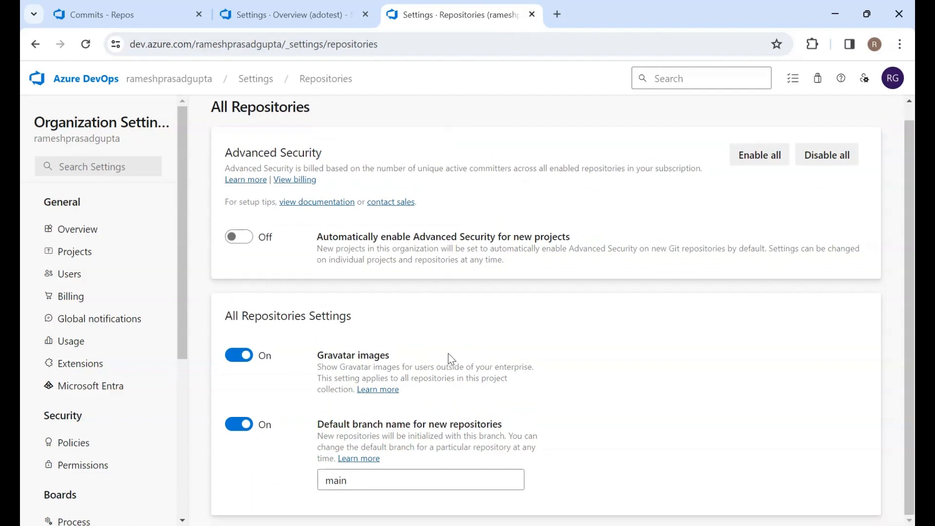
scroll(448, 354, "up", 1)
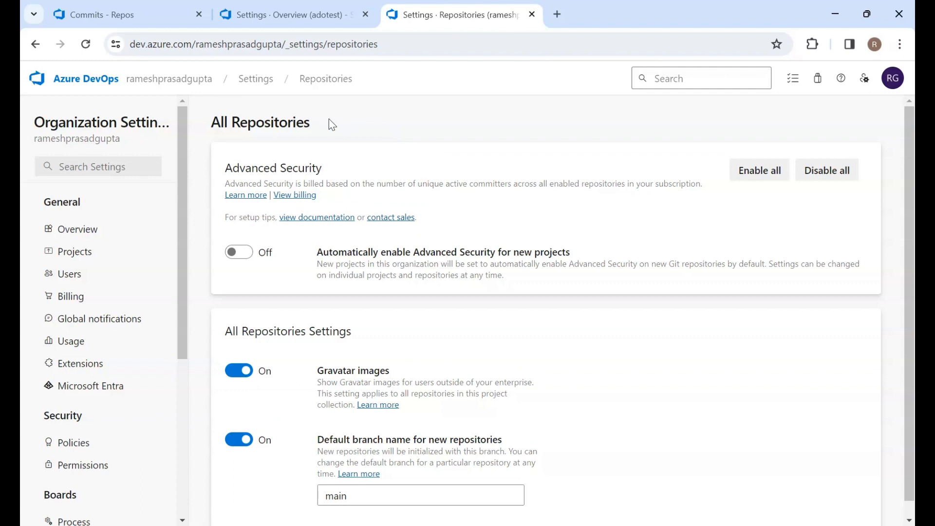
Step: Close the organization settings and open the repository list in the adotest project settings
left_click(532, 15)
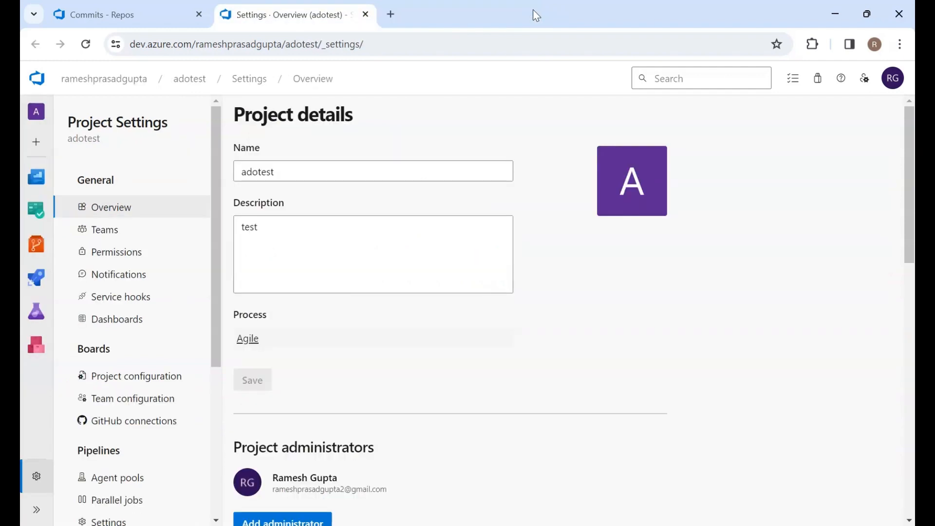
scroll(151, 319, "down", 5)
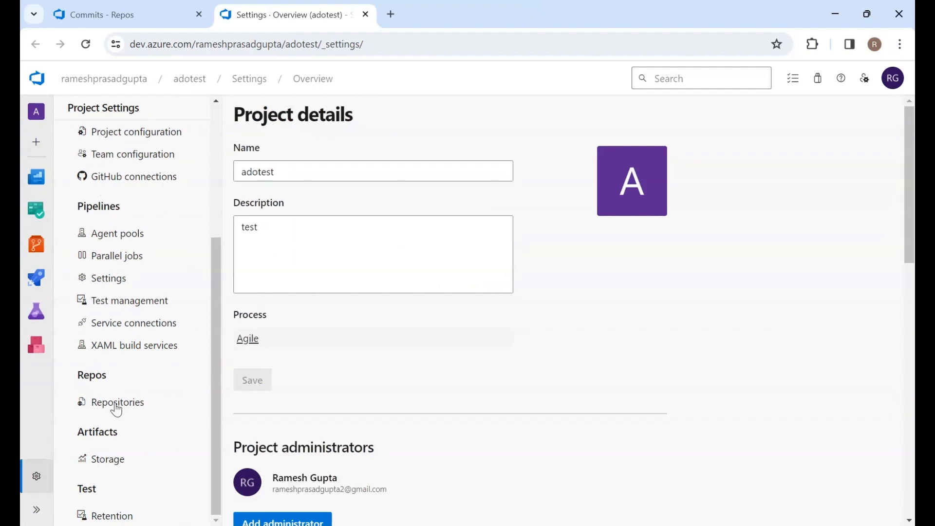
scroll(115, 411, "up", 3)
scroll(115, 408, "down", 3)
left_click(118, 402)
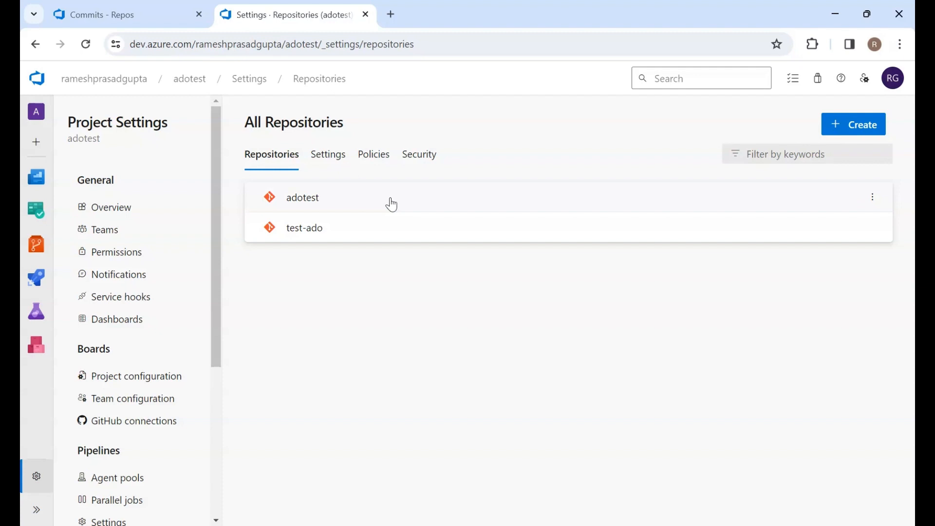
Step: Look at the actions available for the adotest repository and at the form for creating a repository, leaving both unused
left_click(873, 197)
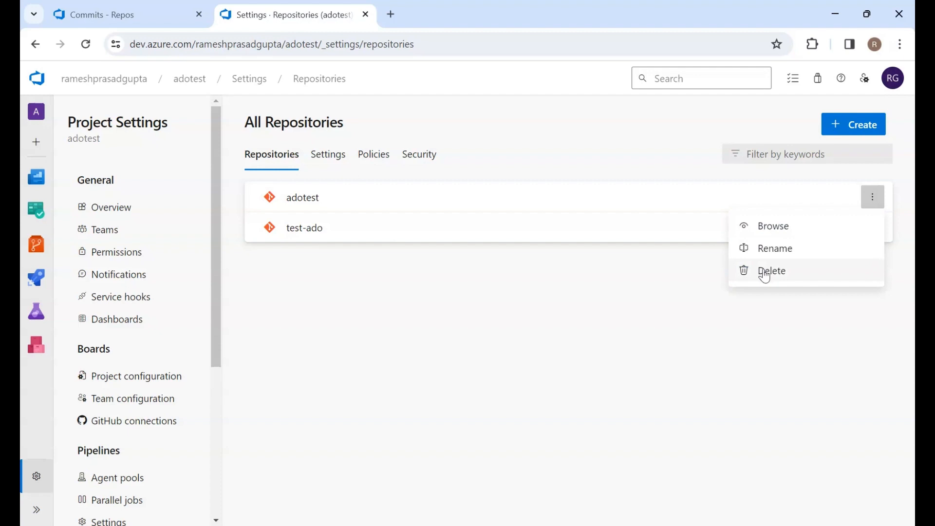
key("Escape")
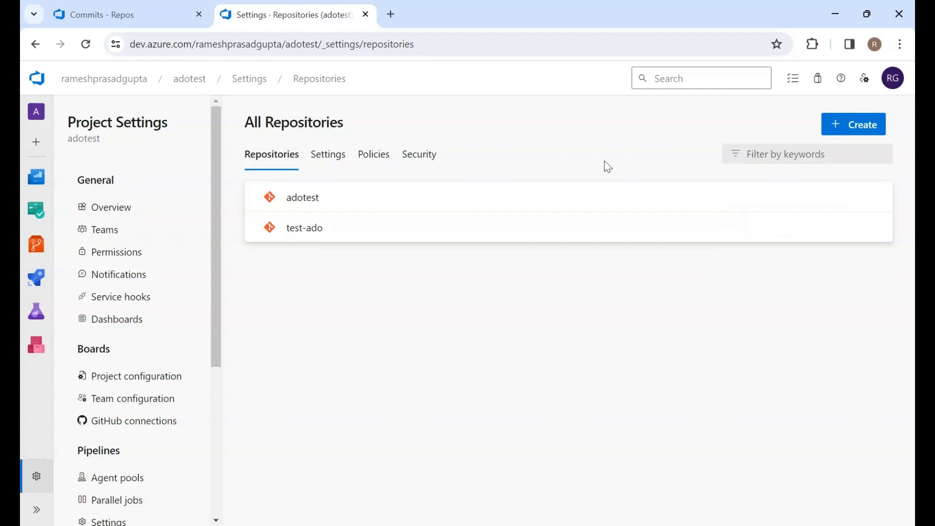
left_click(857, 126)
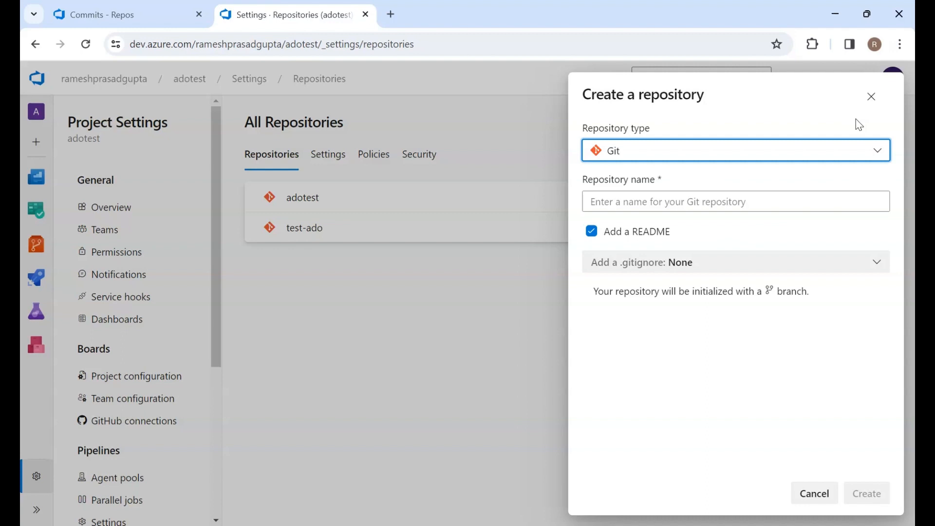
left_click(872, 96)
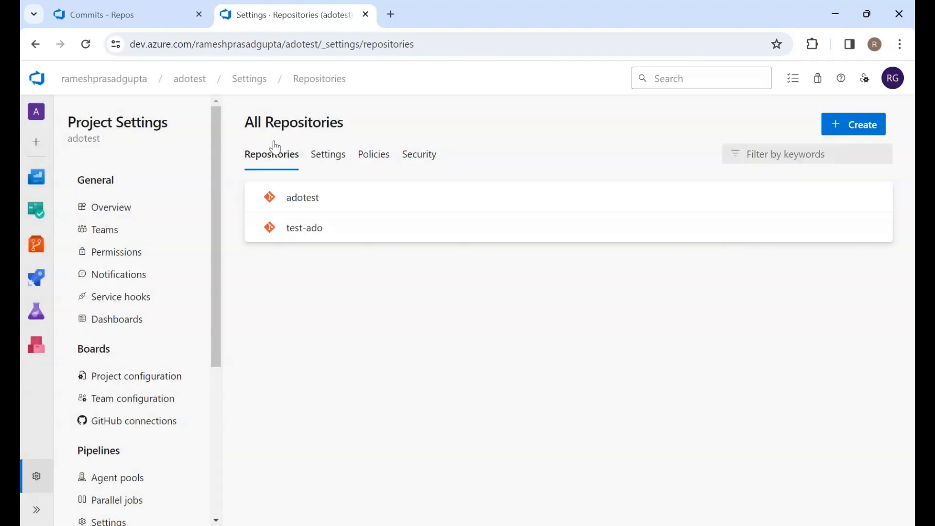
left_click(853, 126)
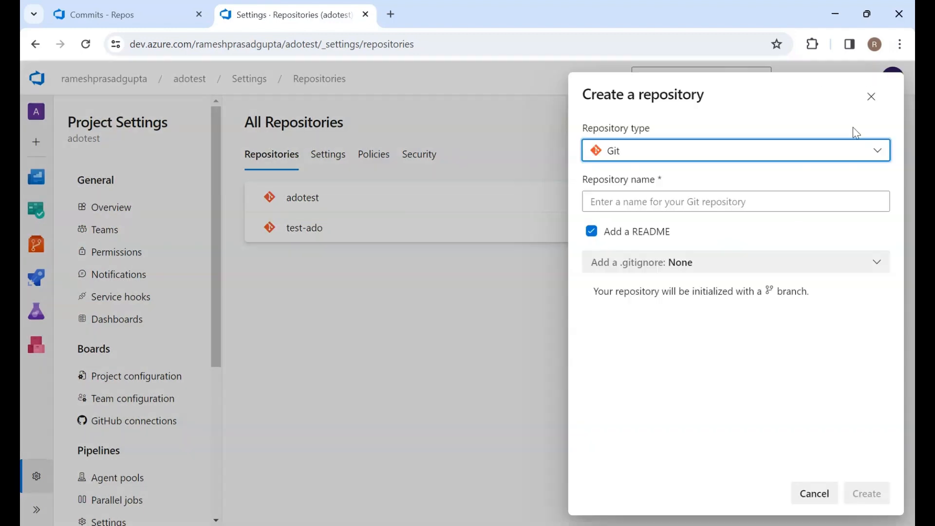
left_click(872, 97)
Step: View the test-ado repository's settings, and review the project-wide settings that apply to all repositories
left_click(321, 229)
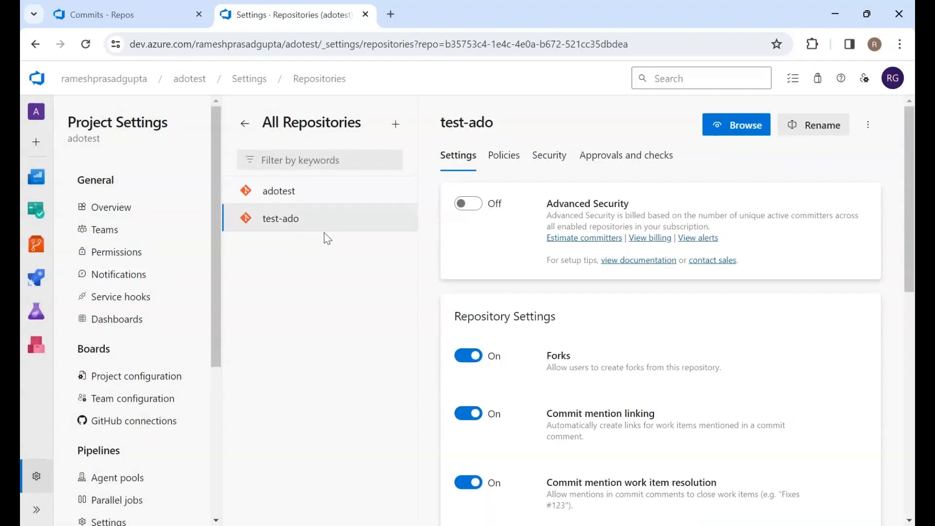
left_click(244, 123)
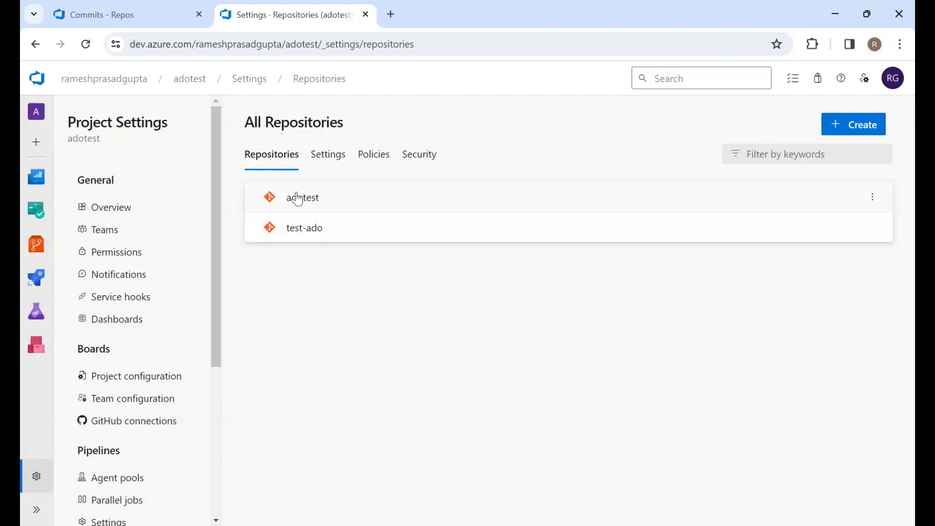
left_click(326, 160)
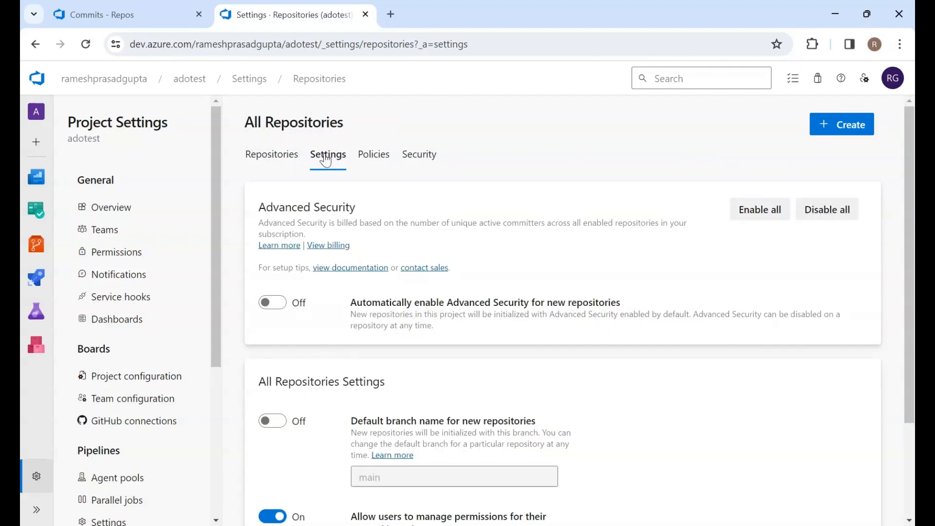
scroll(321, 378, "down", 3)
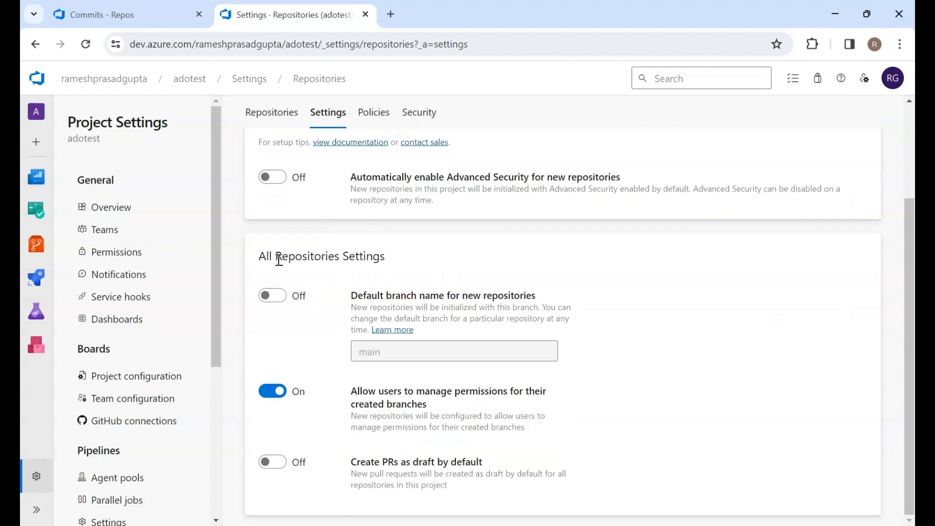
scroll(279, 259, "up", 3)
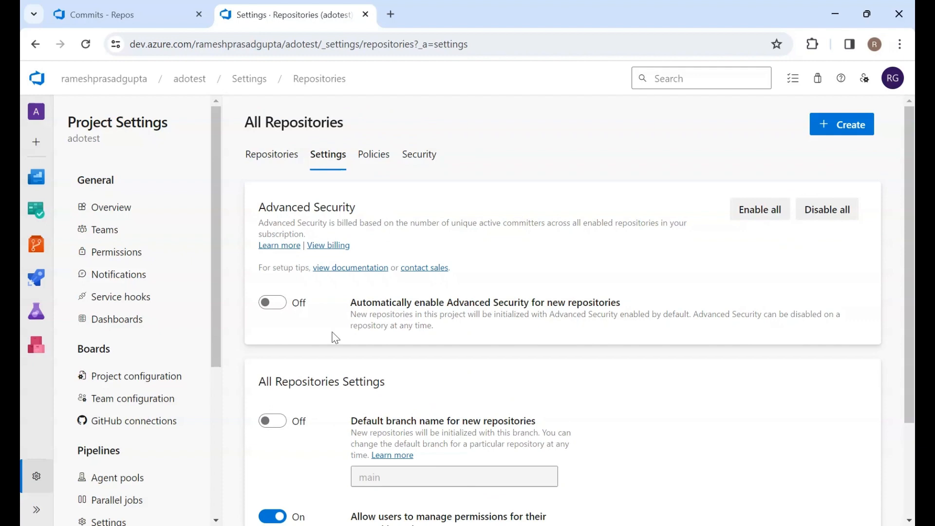
scroll(317, 419, "down", 3)
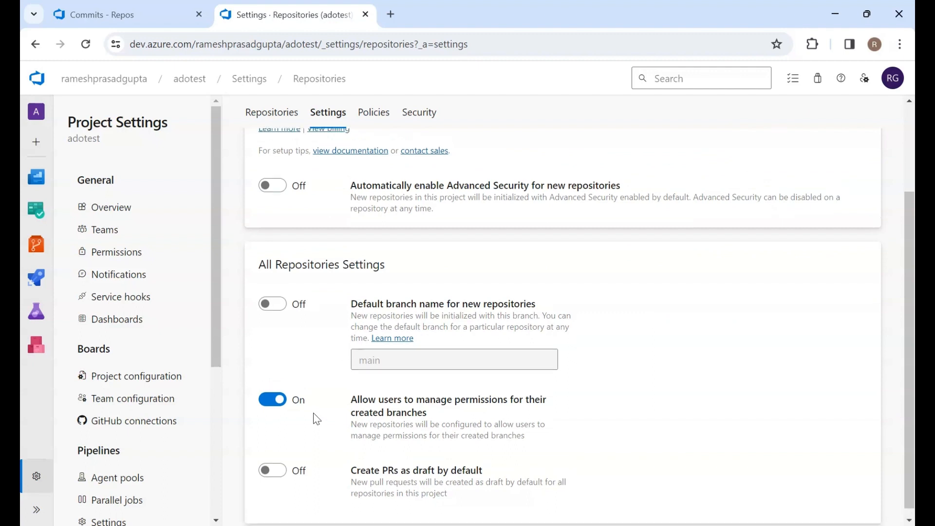
scroll(317, 419, "up", 3)
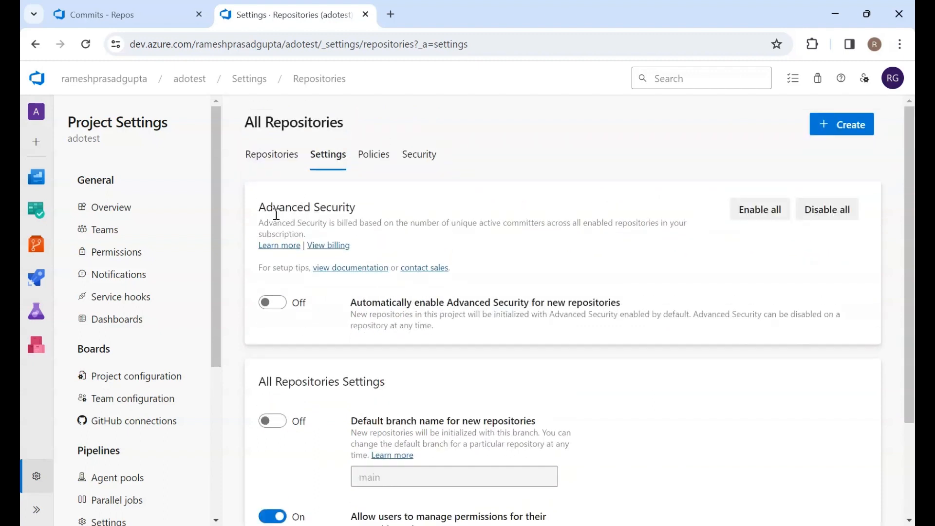
Step: Try switching on main as the project-wide default branch name for new repositories, reload the page, and switch the setting off again
scroll(272, 384, "down", 3)
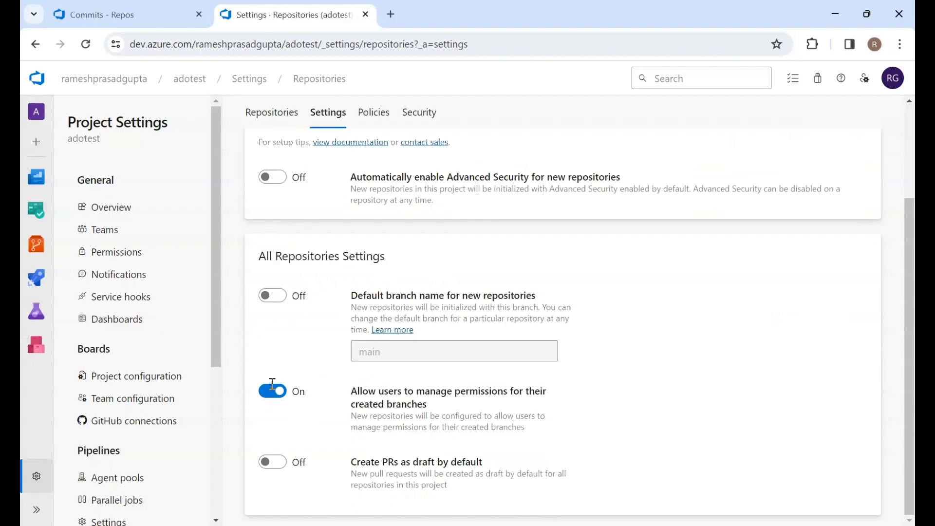
left_click(273, 296)
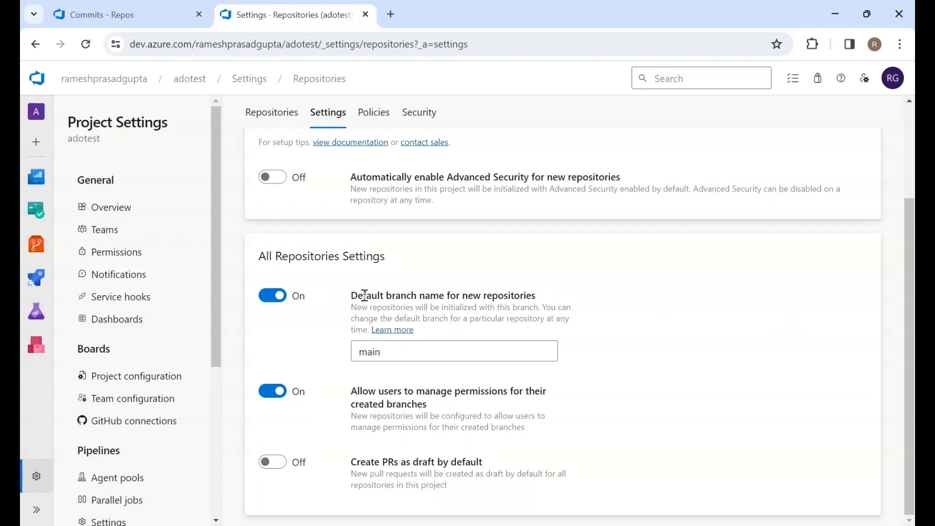
left_click(380, 356)
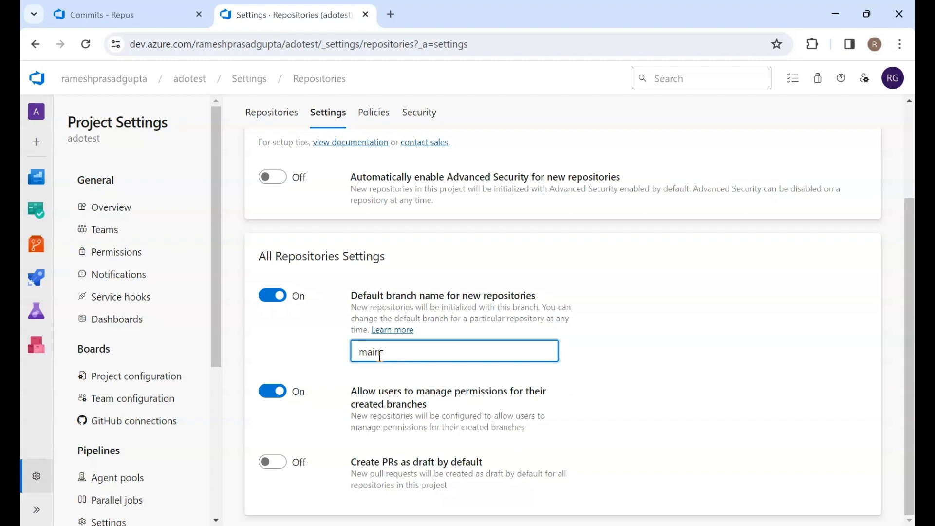
left_click(307, 254)
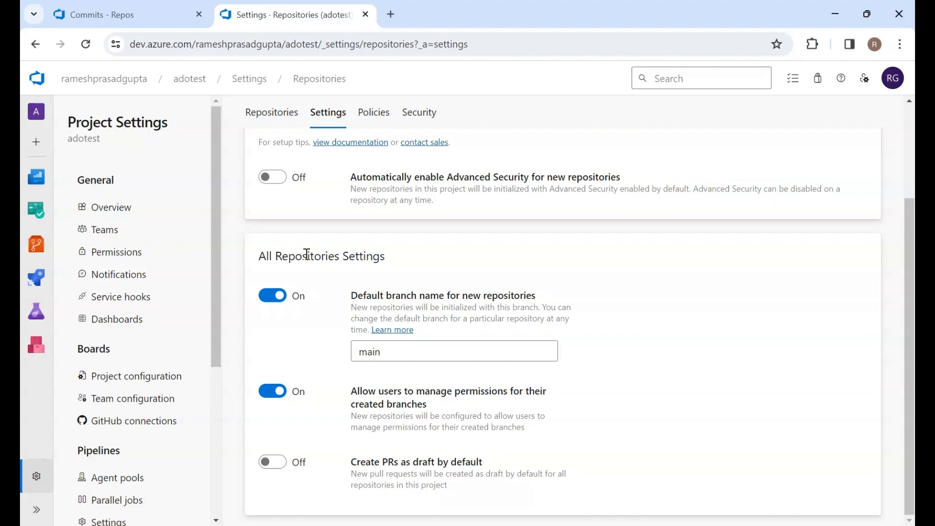
left_click(273, 297)
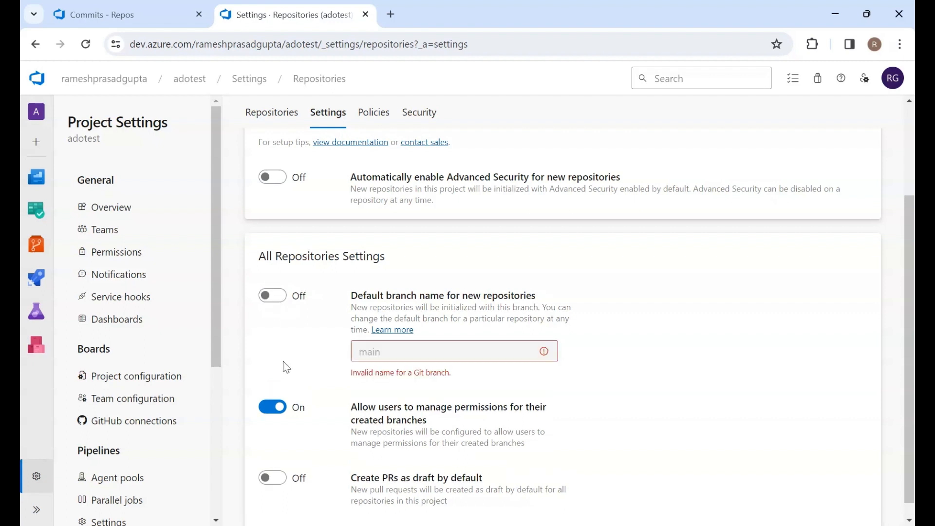
scroll(286, 367, "down", 1)
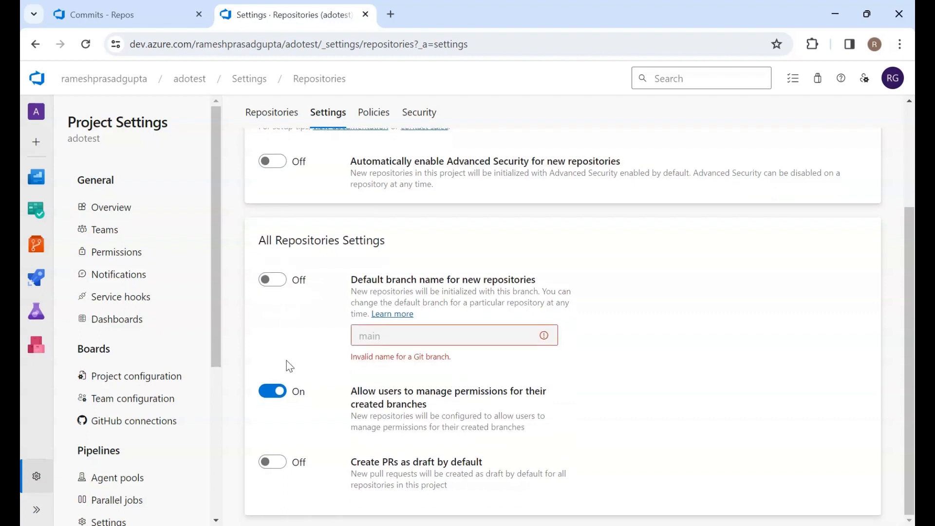
left_click(274, 278)
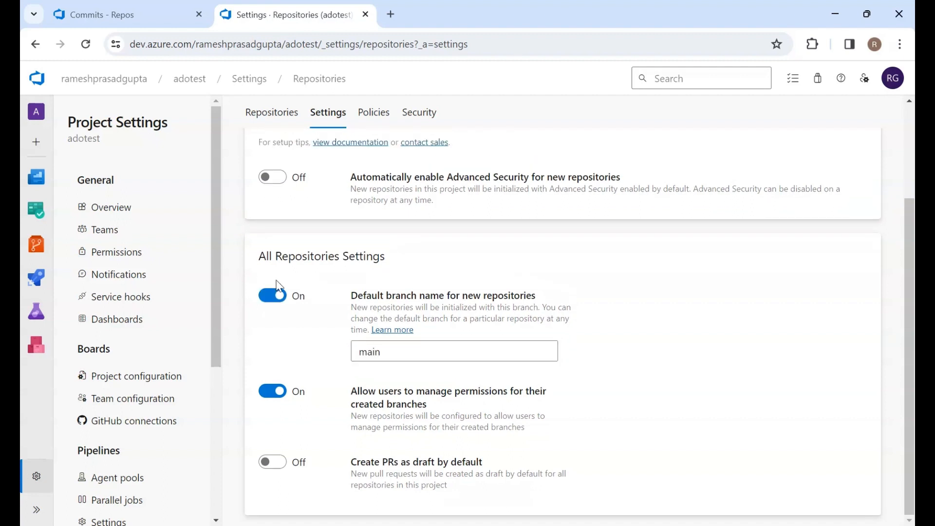
left_click(86, 44)
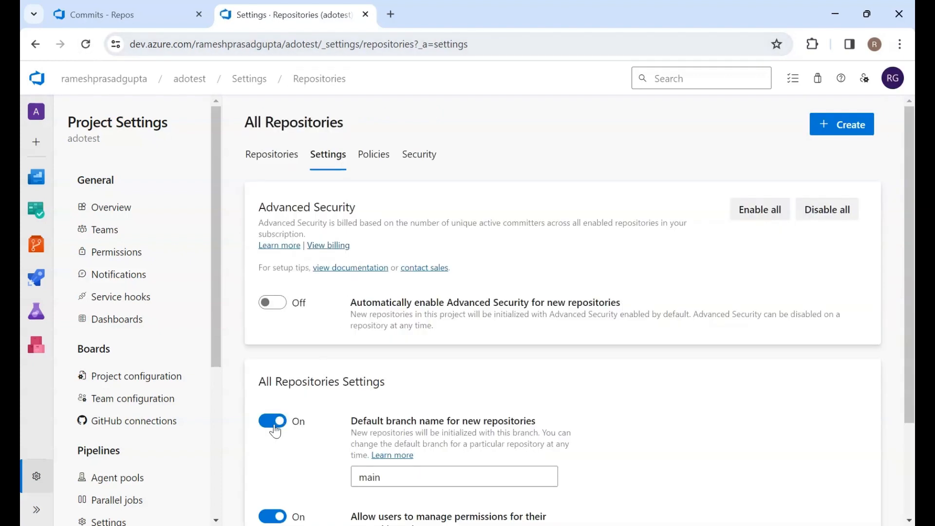
left_click(273, 295)
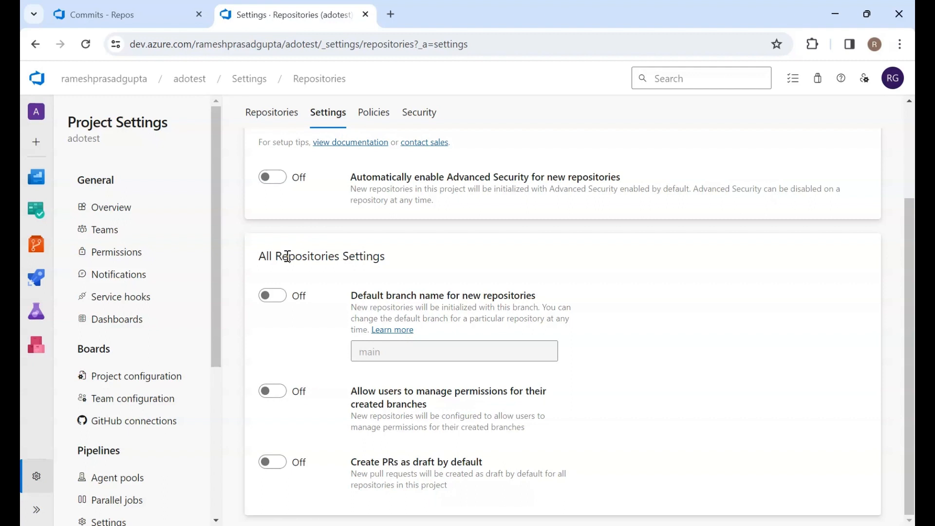
Step: Allow users to manage permissions for their created branches, and try the draft pull request default before switching that default off again
left_click(269, 390)
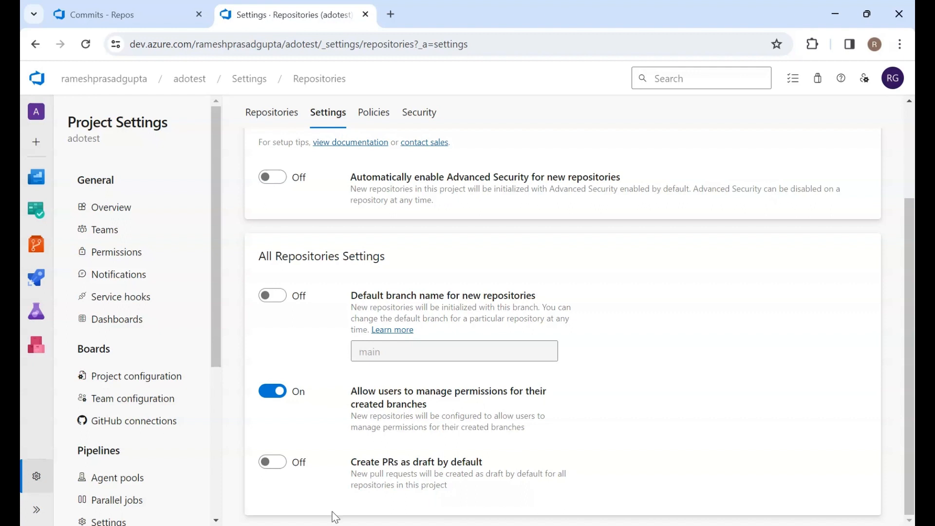
left_click(273, 466)
left_click(272, 463)
Step: Open the project-wide policies that apply to all repositories
scroll(286, 463, "up", 3)
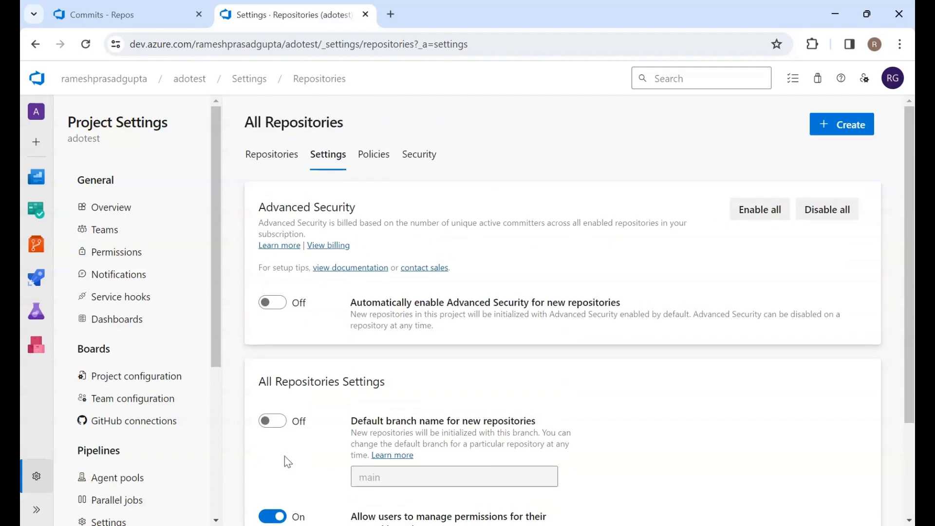
left_click(376, 153)
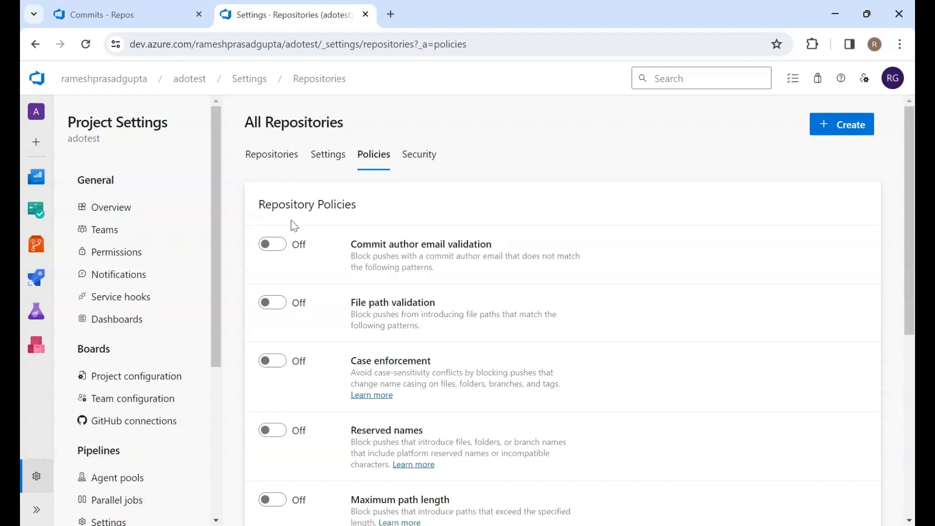
scroll(303, 201, "down", 1)
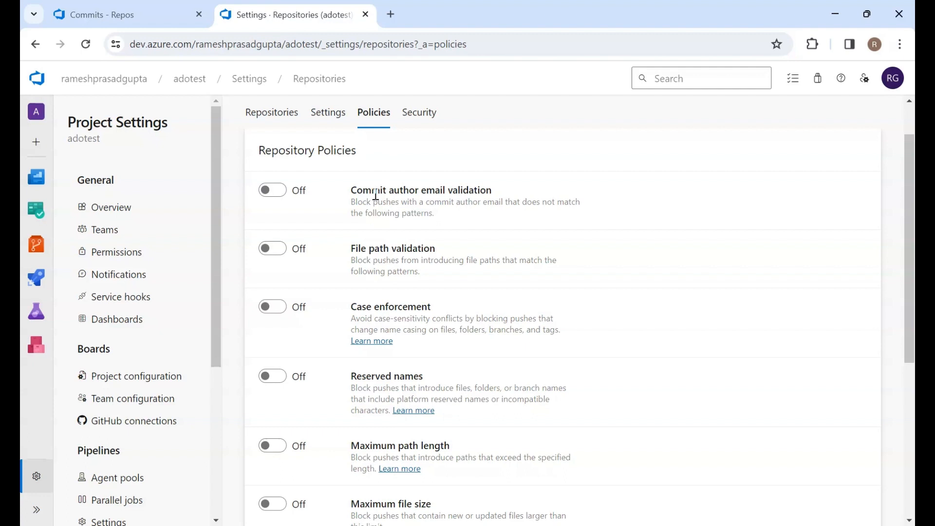
Step: Try the commit author email validation policy, look at its empty pattern field, and switch the policy off again
left_click(275, 190)
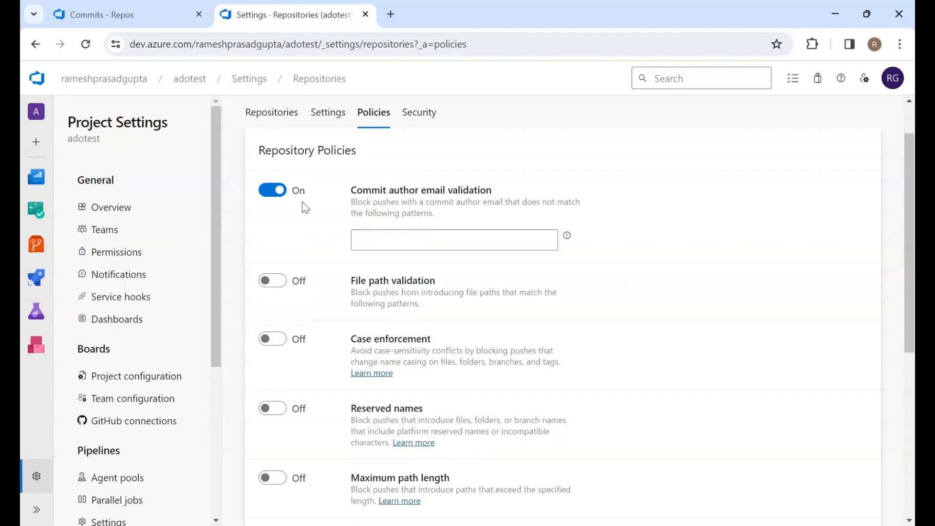
left_click(386, 242)
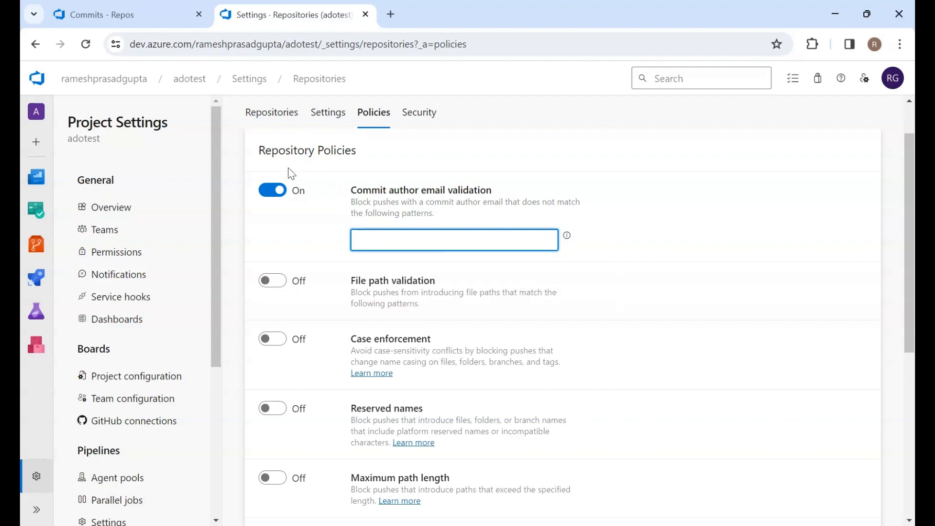
left_click(278, 196)
left_click(278, 196)
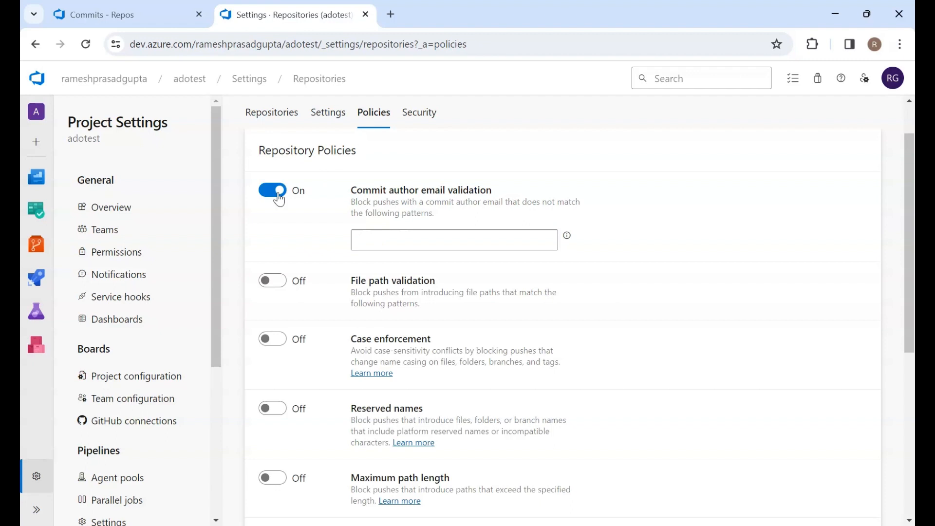
left_click(271, 192)
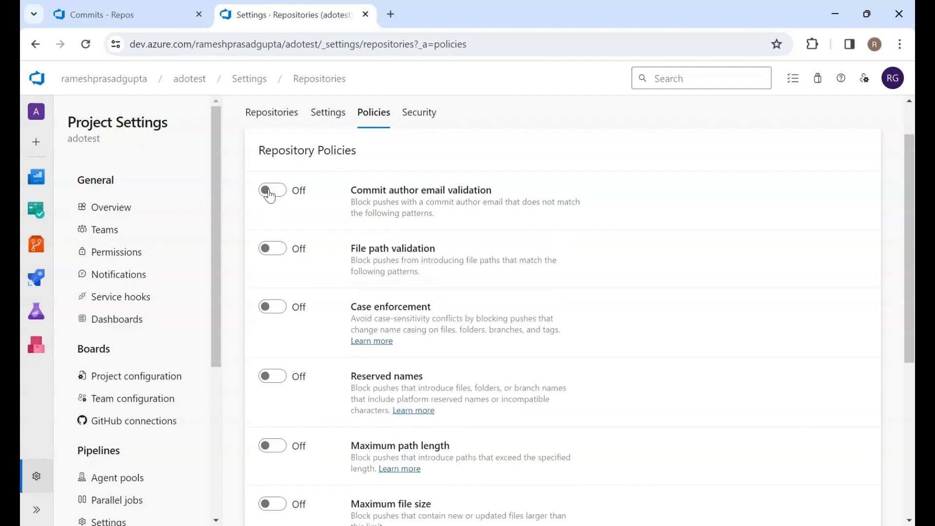
Step: Try the file path validation policy, look at its empty pattern field, and switch the policy off again
scroll(306, 152, "up", 1)
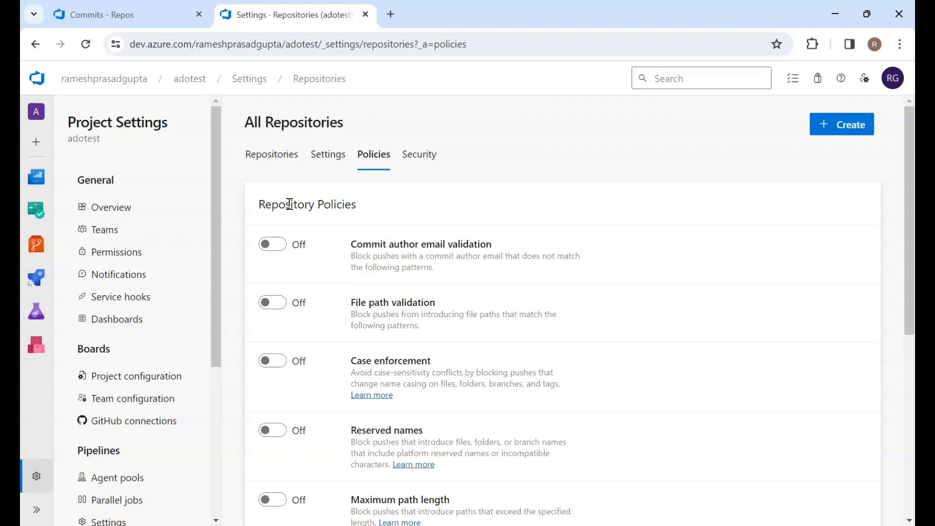
scroll(376, 270, "down", 2)
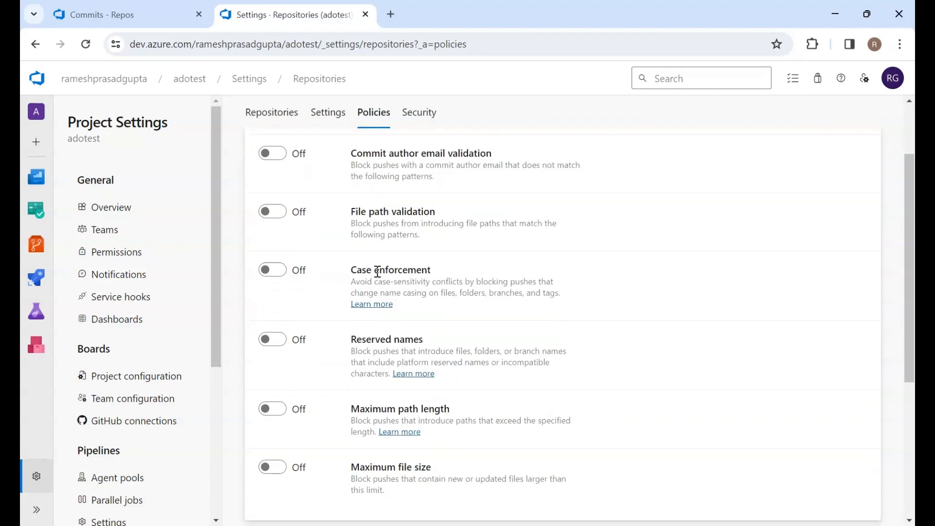
scroll(378, 271, "up", 1)
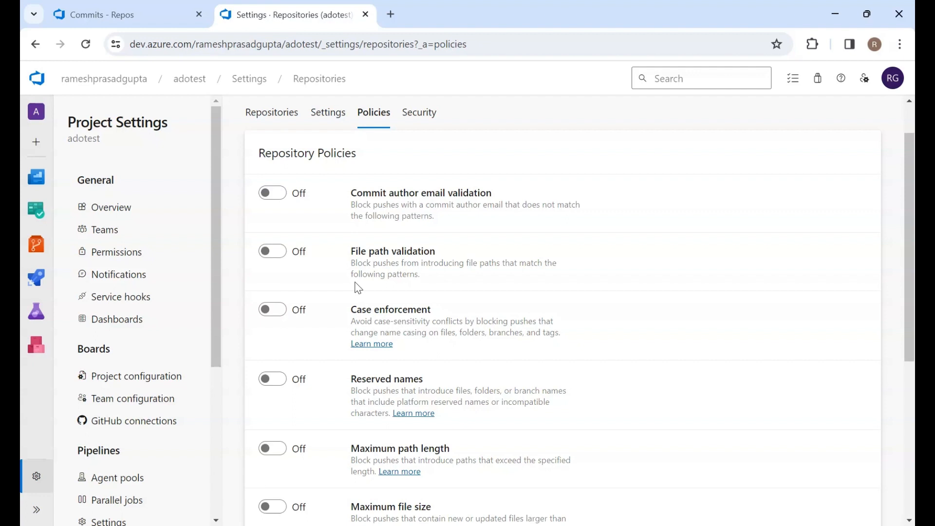
left_click(273, 251)
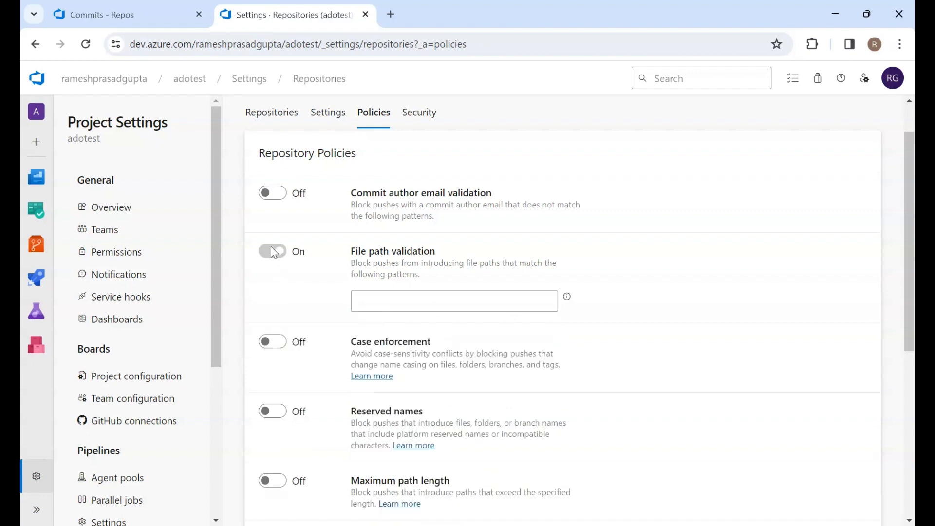
left_click(390, 303)
left_click(265, 251)
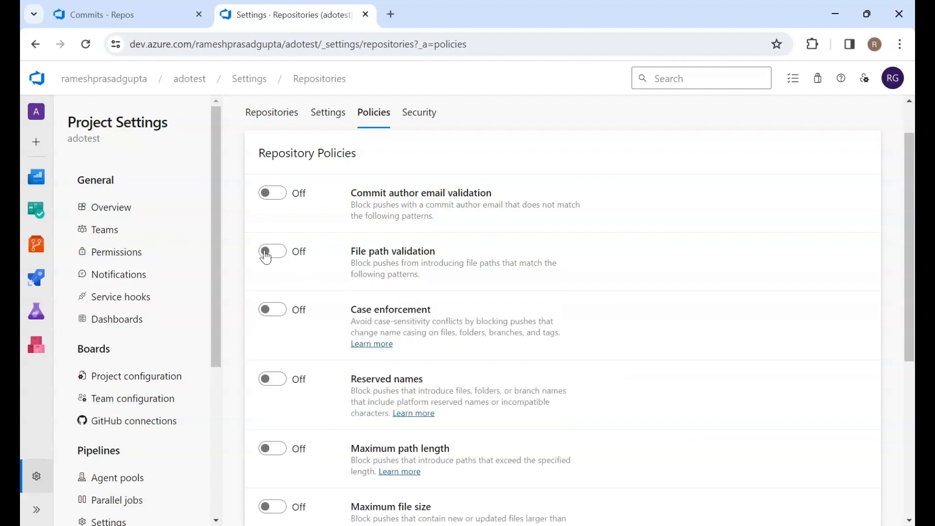
Step: Review the remaining repository policies, from case enforcement to maximum file size, and the project-wide Branch Policies section
scroll(266, 256, "down", 1)
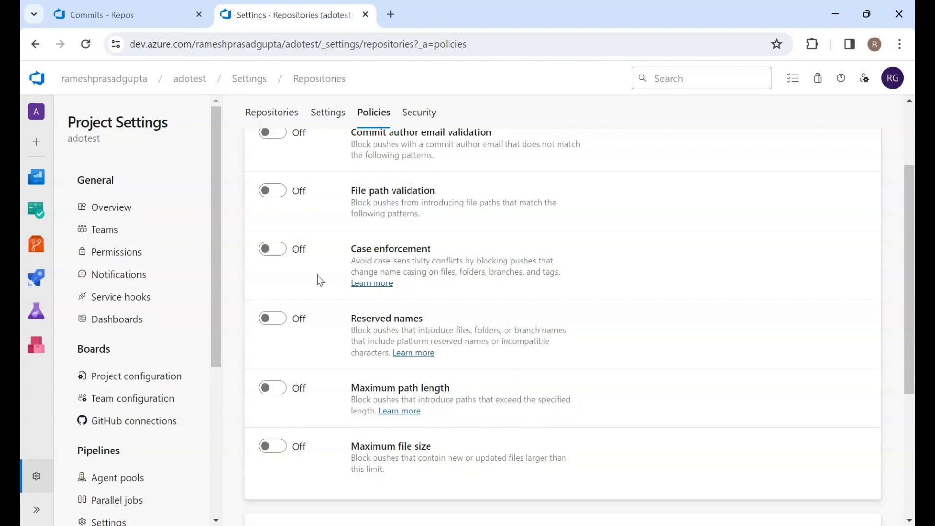
scroll(320, 279, "down", 1)
scroll(318, 279, "up", 1)
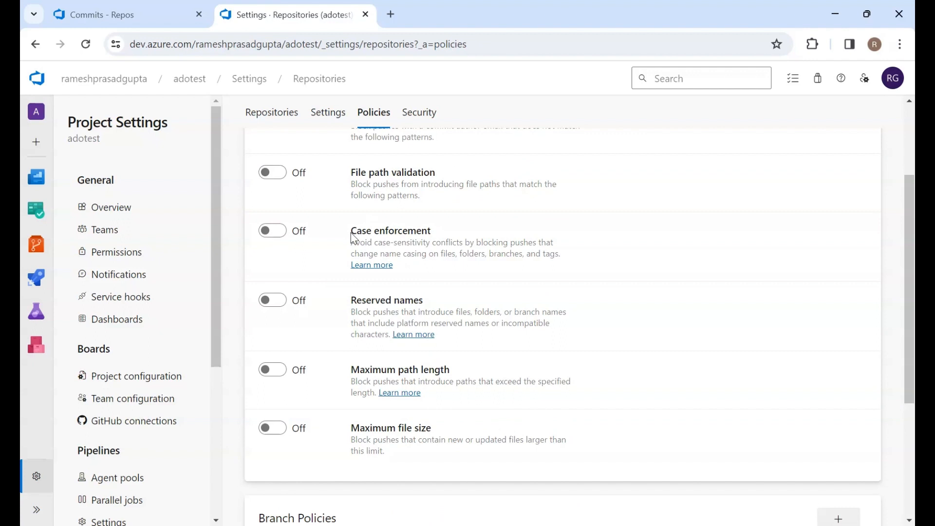
scroll(340, 336, "down", 3)
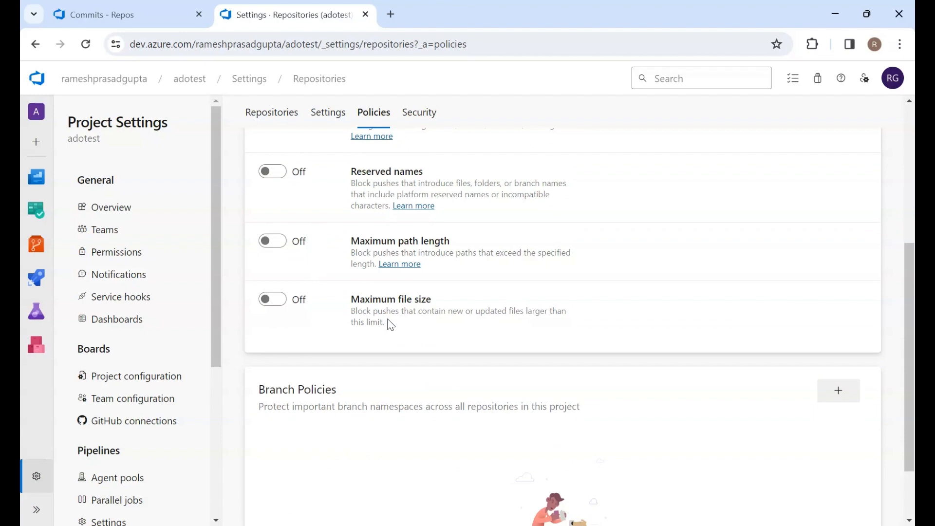
scroll(390, 325, "down", 2)
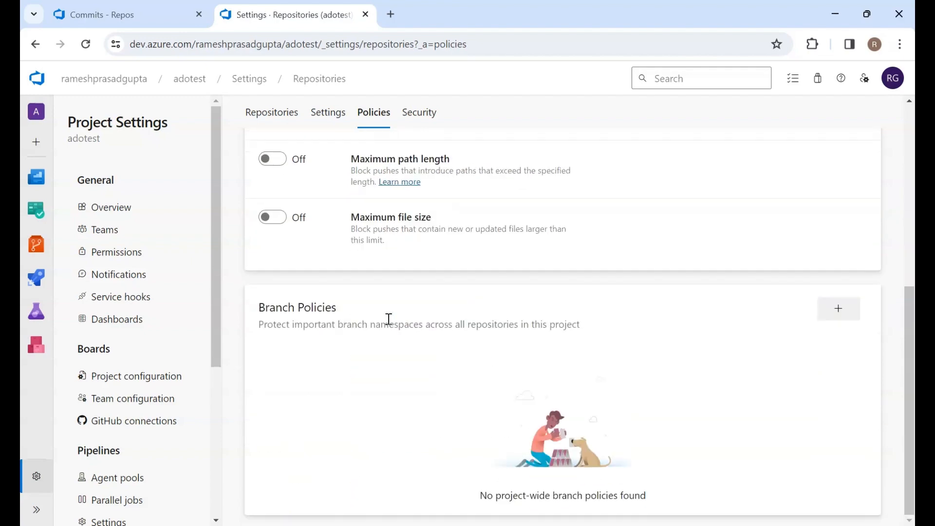
double_click(272, 308)
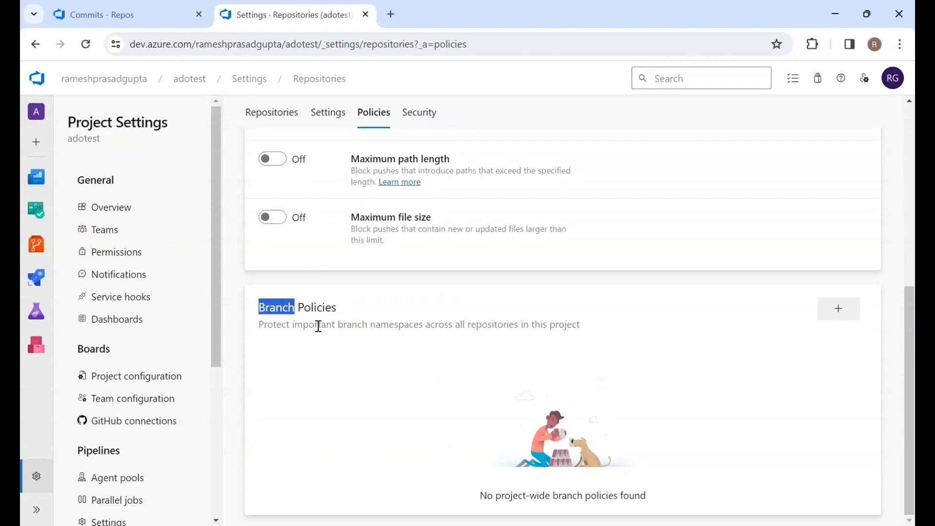
double_click(318, 325)
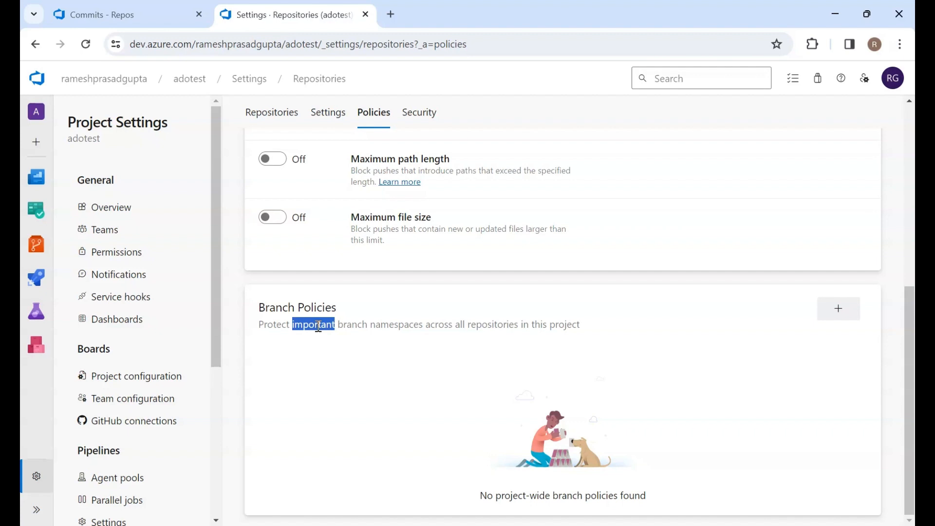
left_click(318, 326)
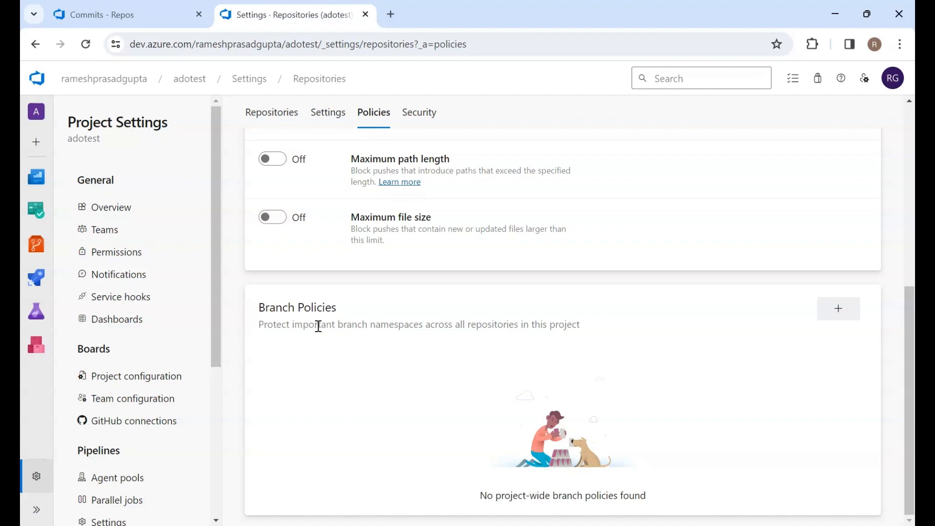
Step: Add project-wide branch protection that covers the default branch of each repository
left_click(844, 309)
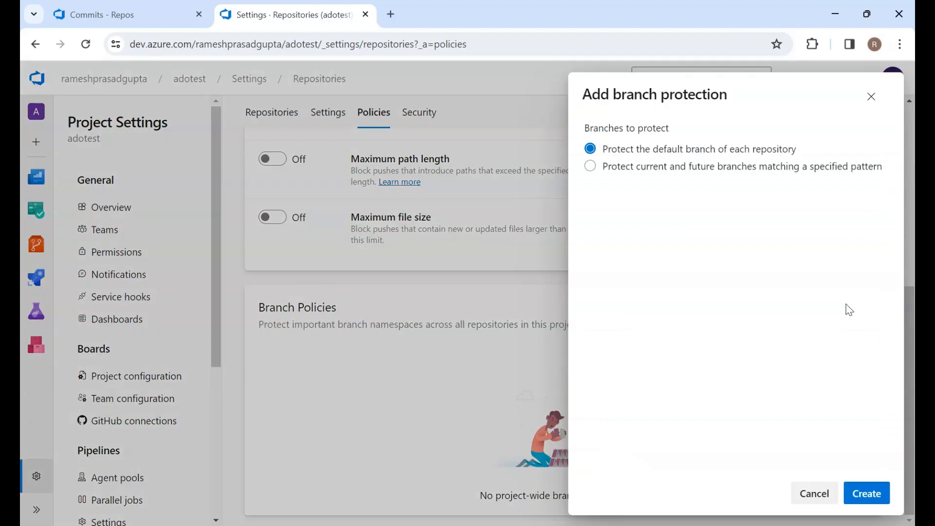
left_click(872, 97)
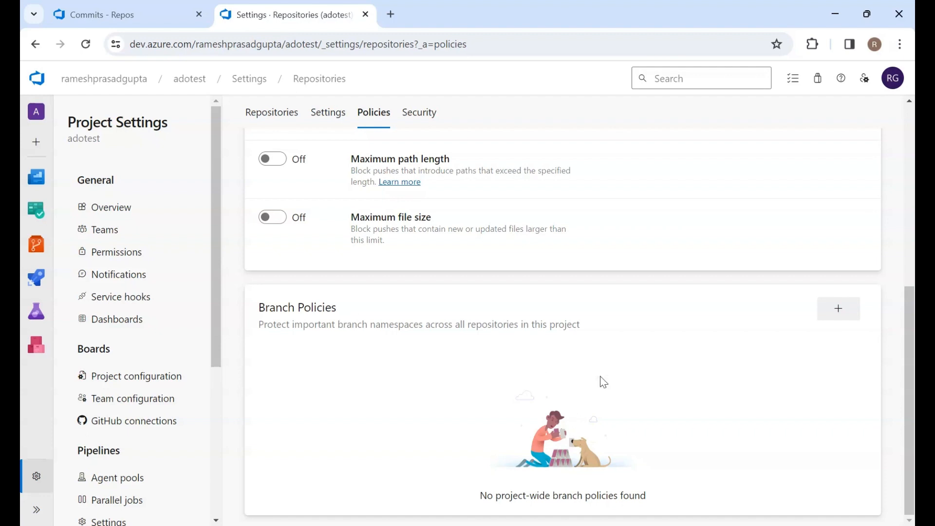
left_click(839, 310)
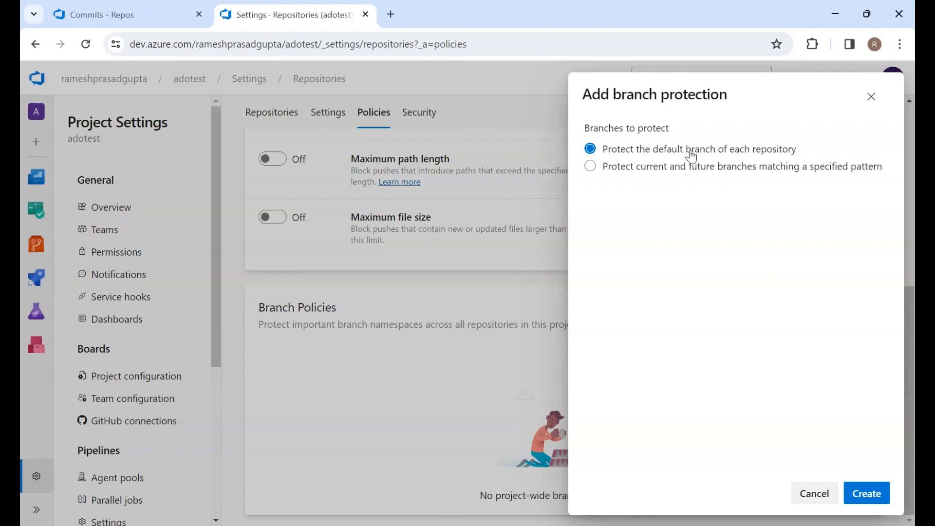
left_click(865, 493)
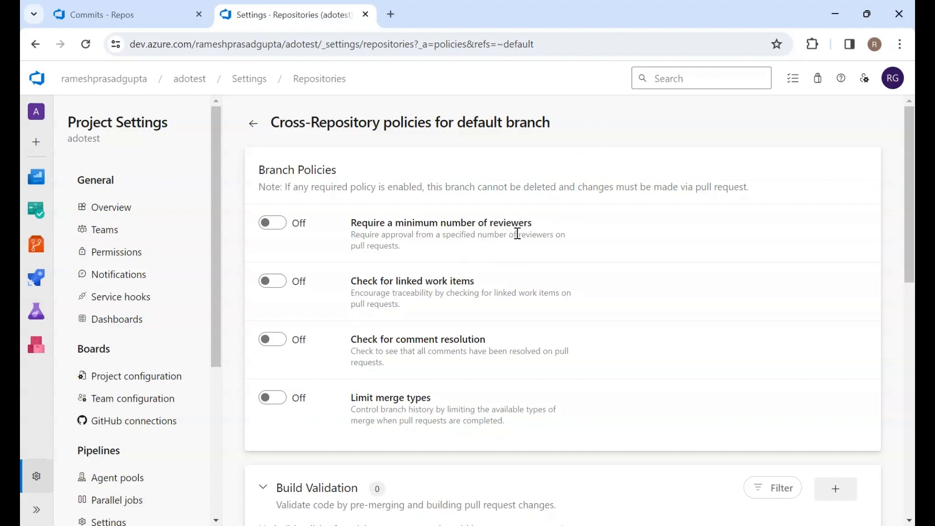
Step: Require a minimum of 1 reviewer on the default branch and allow requestors to approve their own changes
left_click(273, 225)
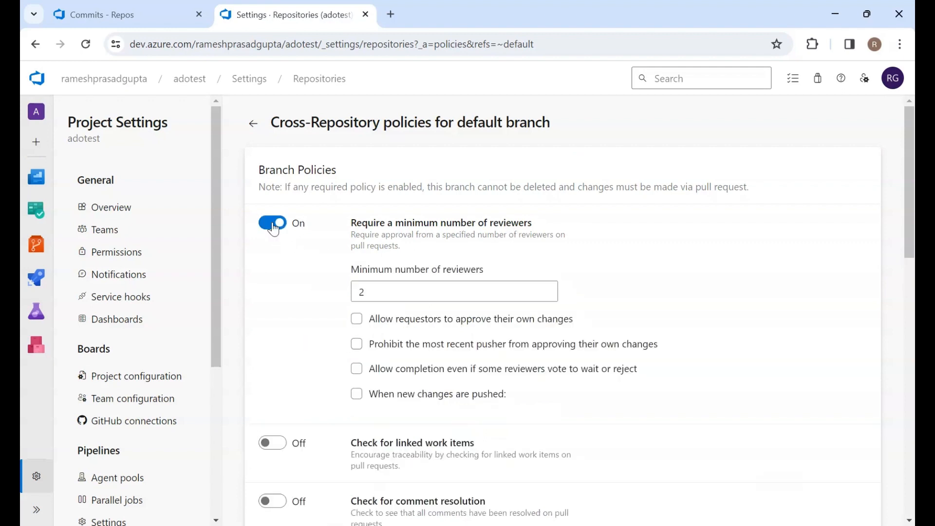
scroll(392, 268, "down", 1)
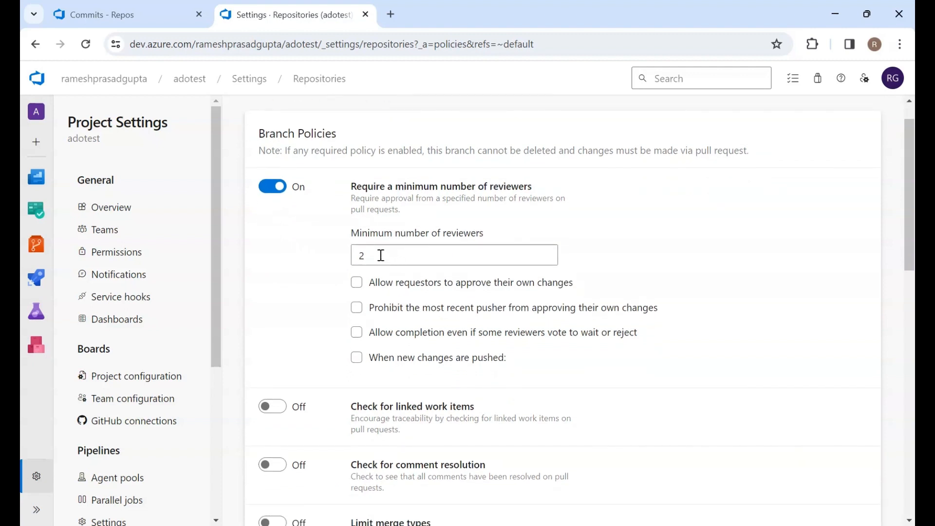
left_click(381, 256)
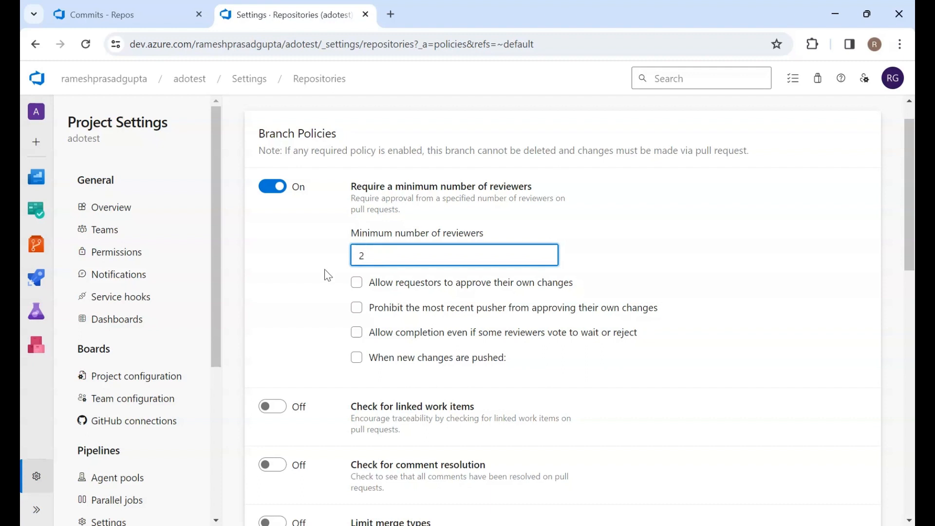
key("BackSpace")
type("1")
left_click(289, 294)
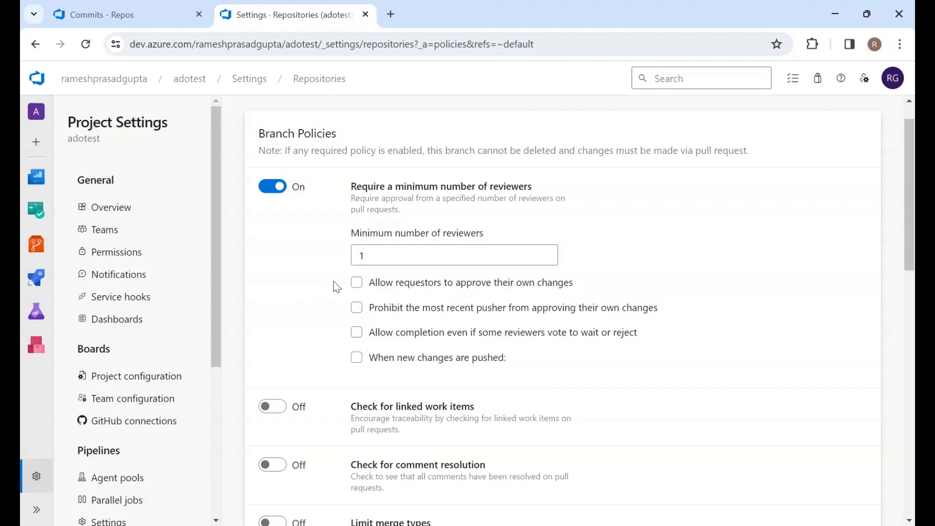
scroll(402, 380, "down", 1)
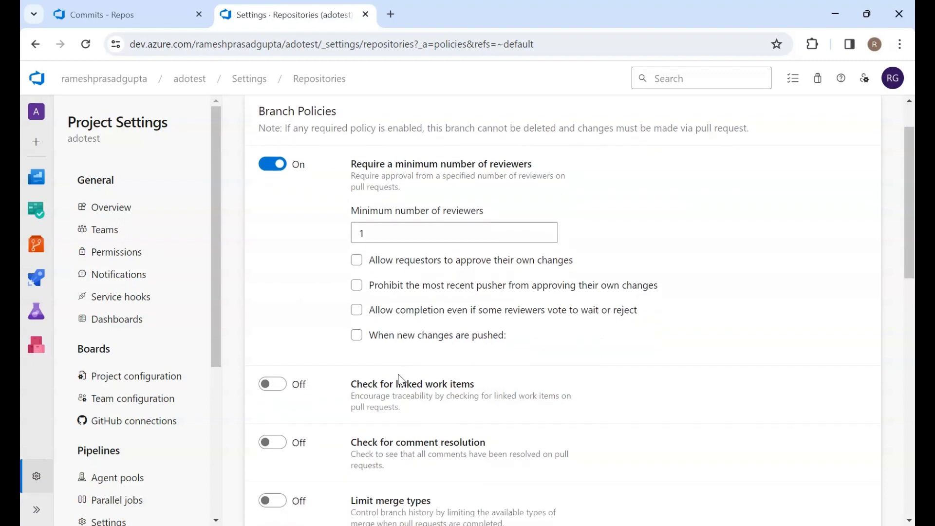
left_click(365, 266)
scroll(392, 323, "down", 1)
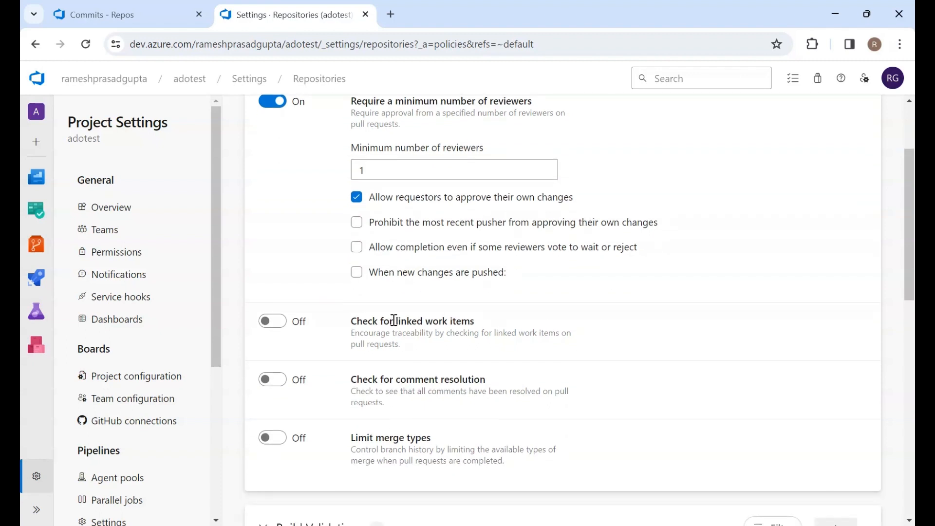
Step: Enable the check for linked work items on pull requests and make it Optional
scroll(298, 263, "down", 2)
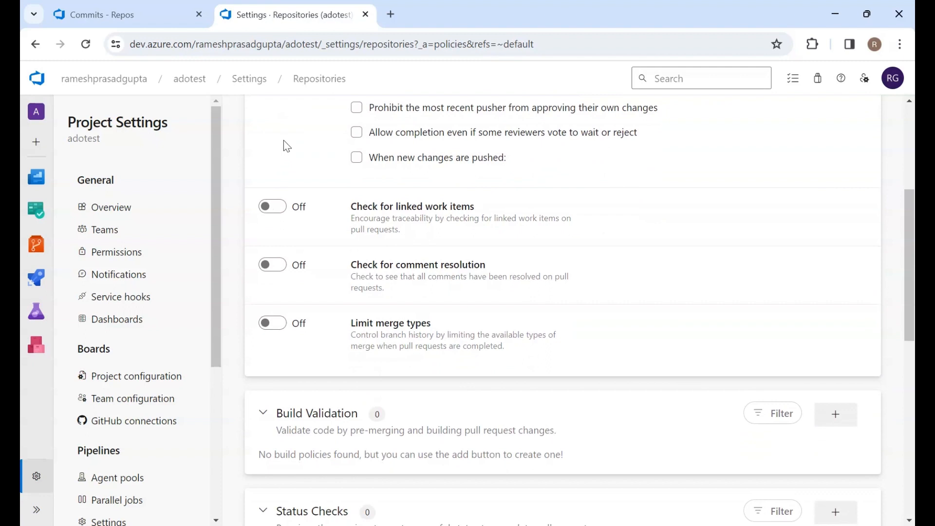
left_click(278, 214)
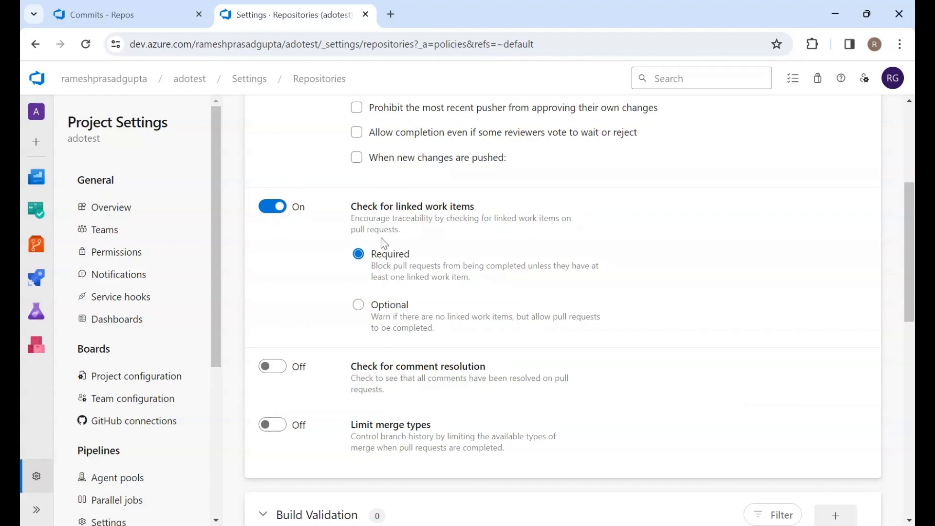
left_click(359, 305)
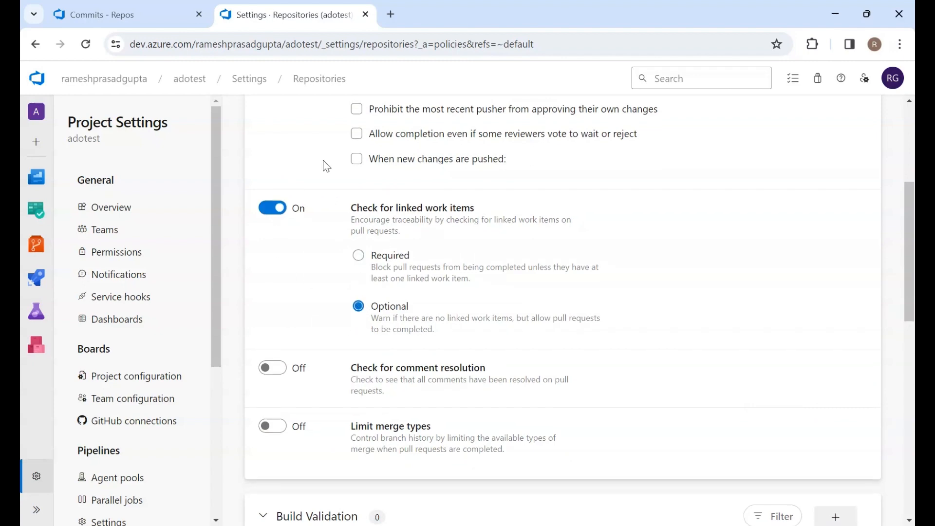
scroll(327, 166, "up", 5)
scroll(326, 165, "down", 5)
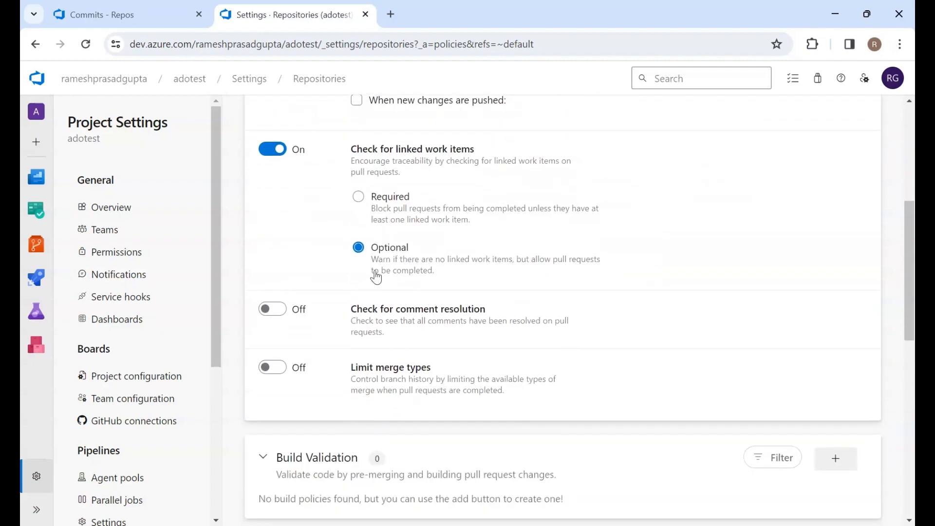
Step: Enable the check for comment resolution on pull requests with the Required setting
scroll(314, 251, "down", 1)
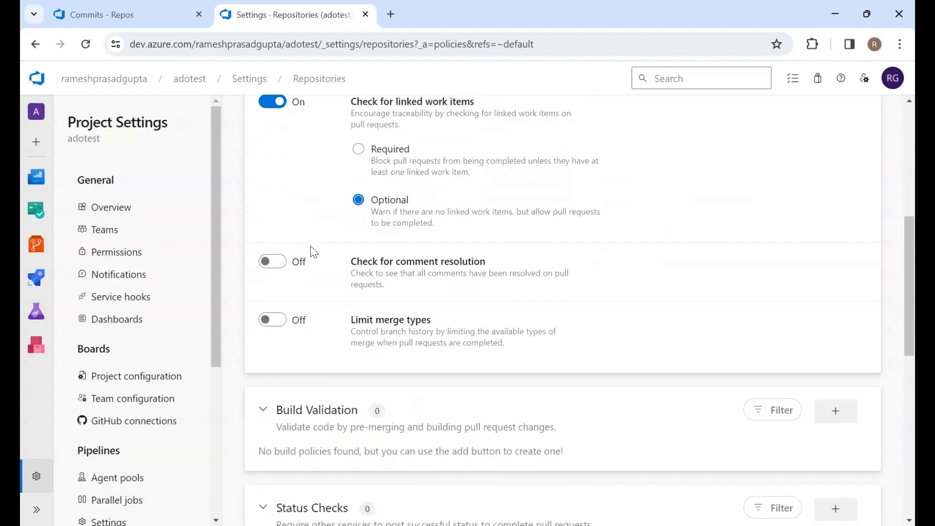
left_click(272, 264)
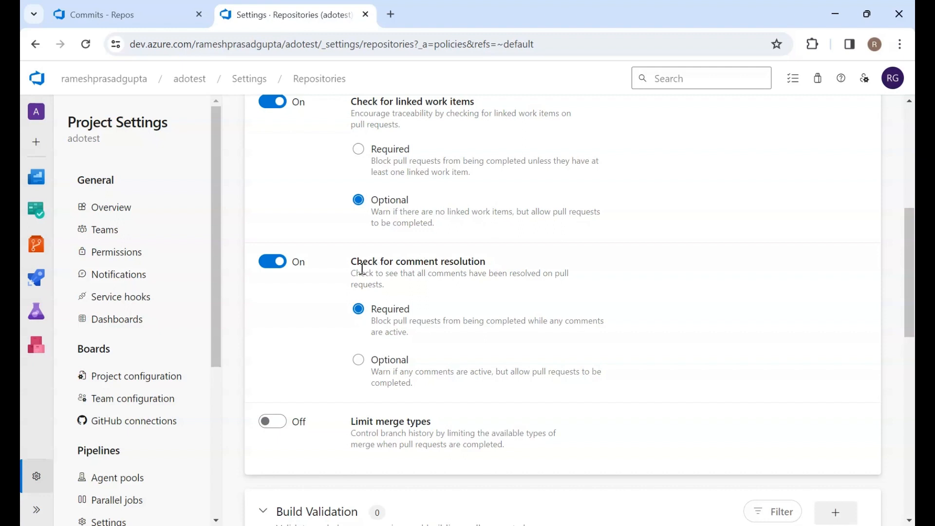
scroll(361, 268, "down", 2)
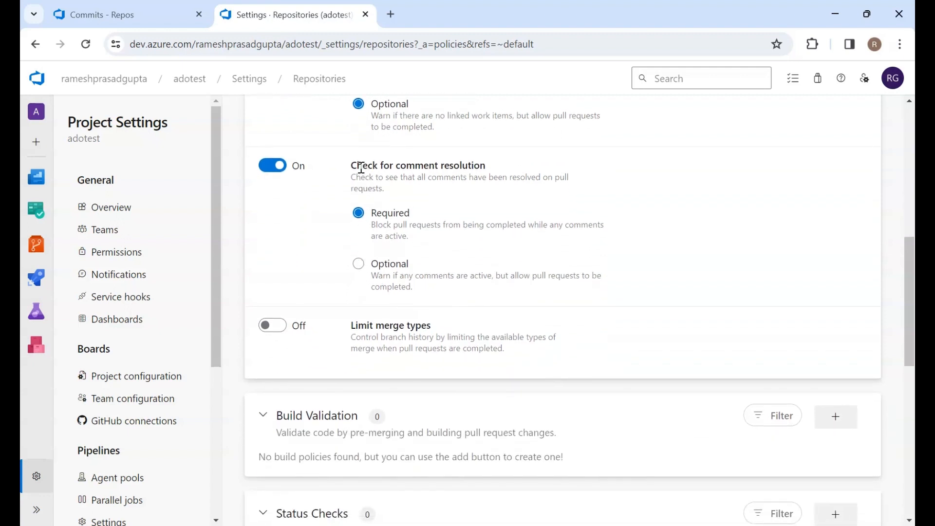
scroll(361, 265, "up", 2)
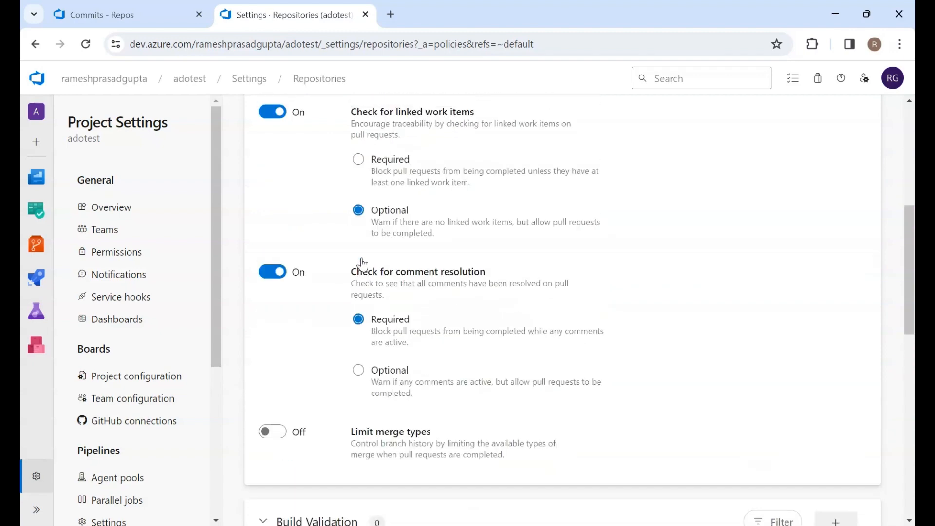
Step: Try the limit merge types policy, look at its allowed merge types, and switch the policy off again
scroll(362, 258, "down", 4)
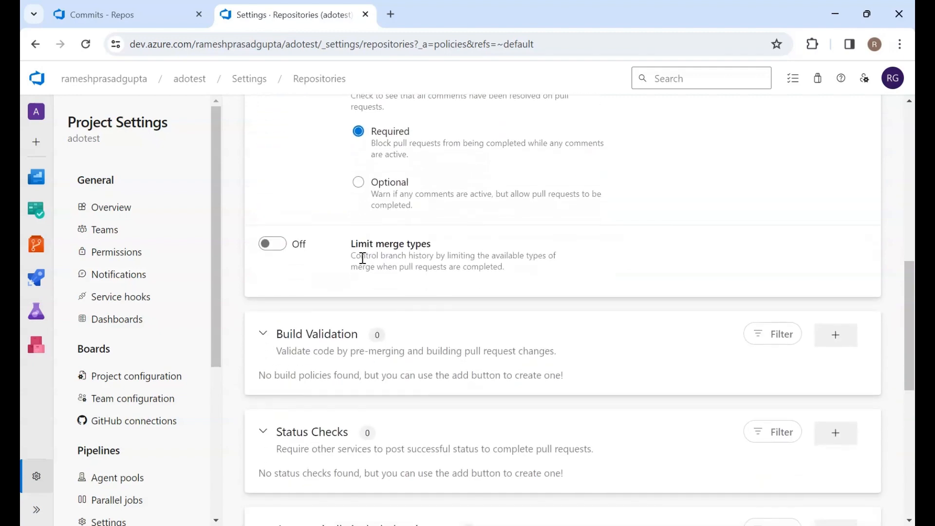
left_click(273, 244)
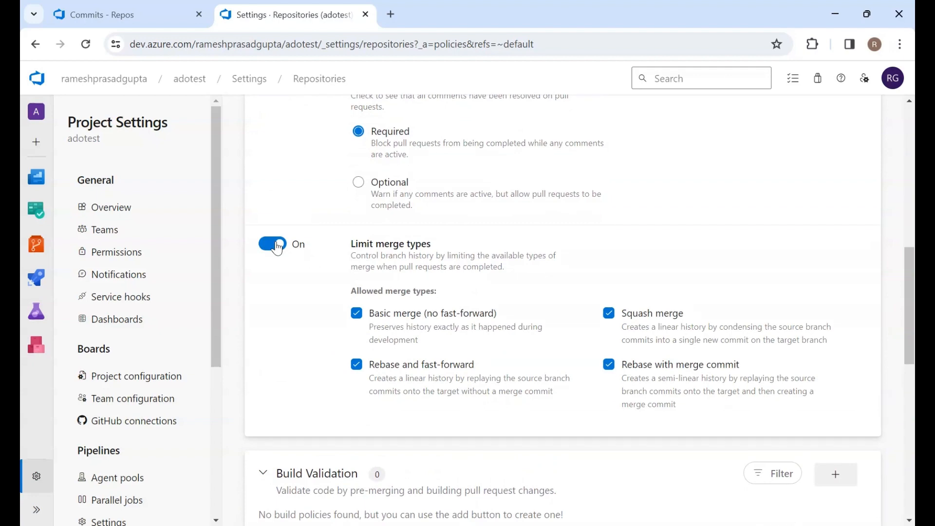
scroll(382, 246, "down", 2)
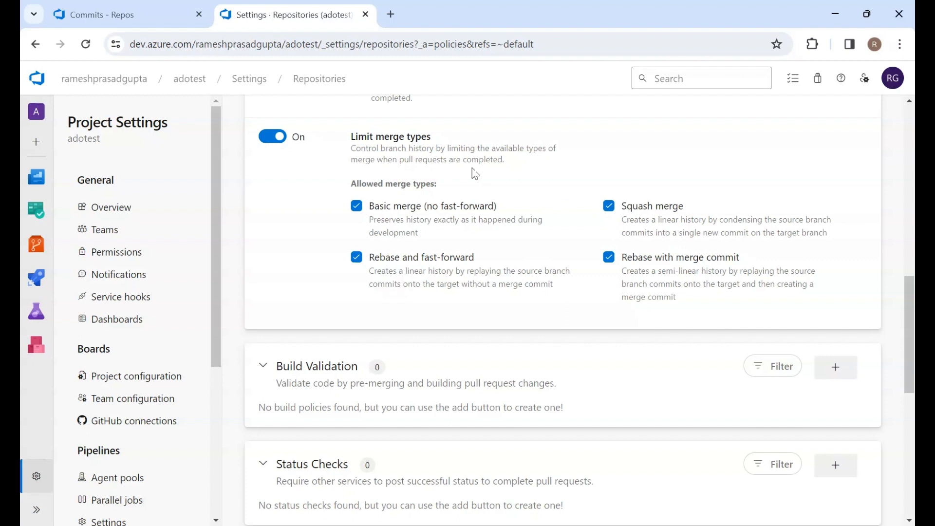
left_click(281, 139)
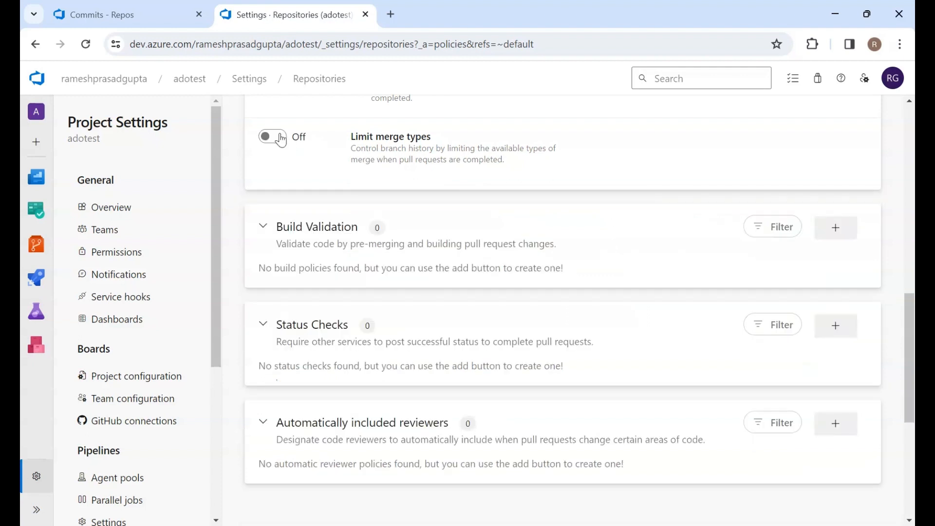
Step: Review the Build Validation section, look at the form for adding a build policy, and close it without saving
scroll(369, 227, "down", 2)
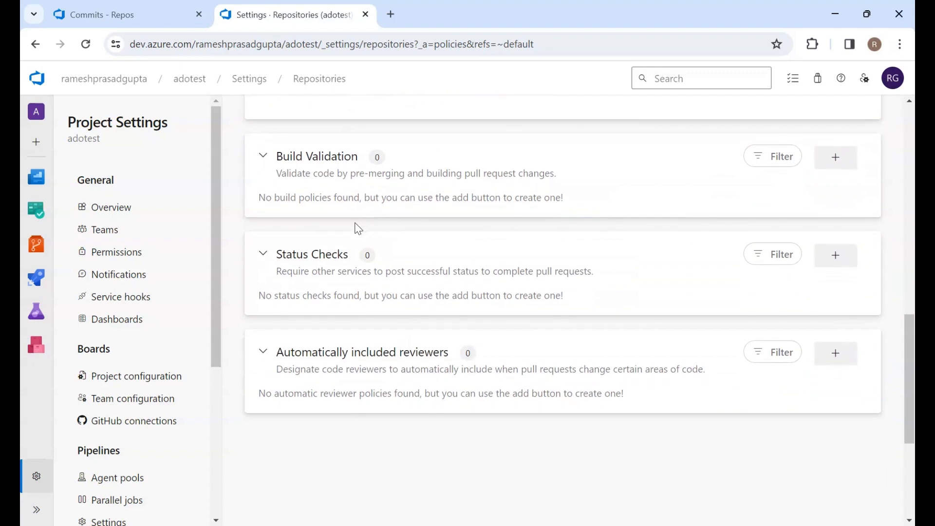
double_click(323, 174)
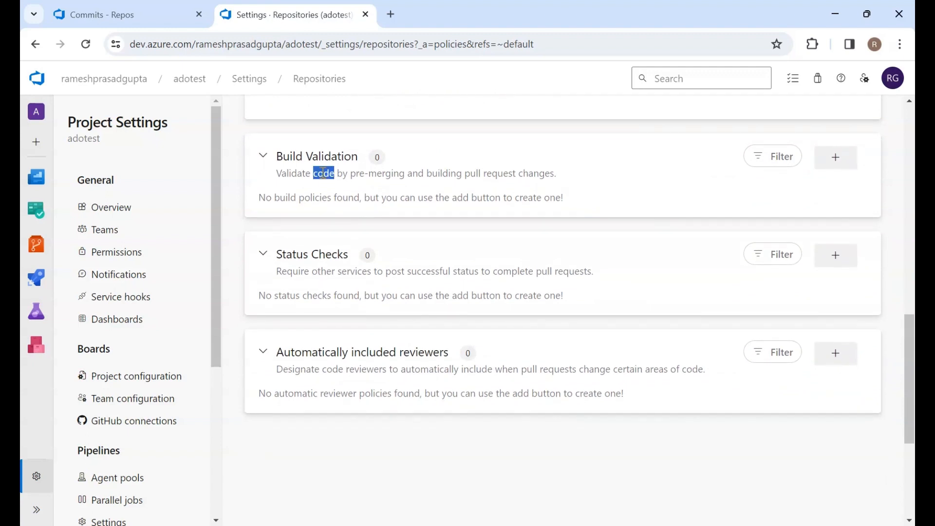
left_click(298, 200)
left_click(839, 157)
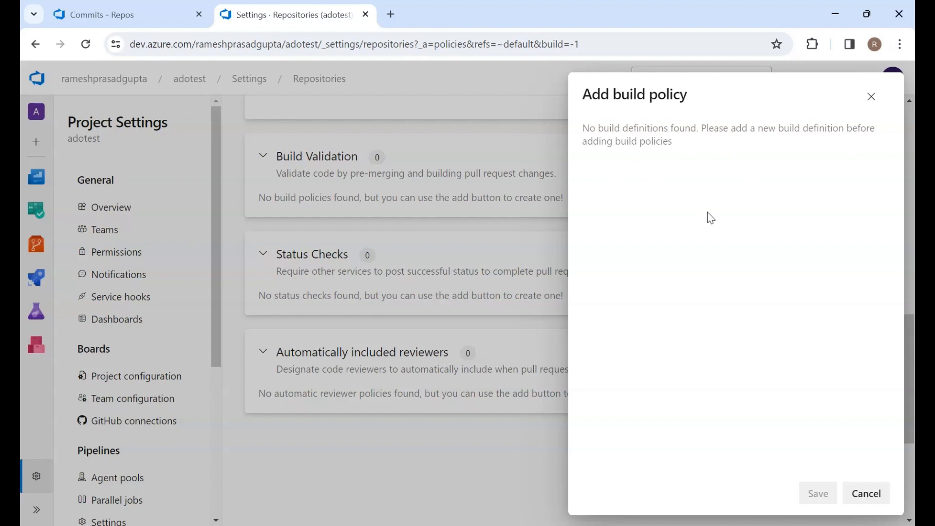
left_click(872, 98)
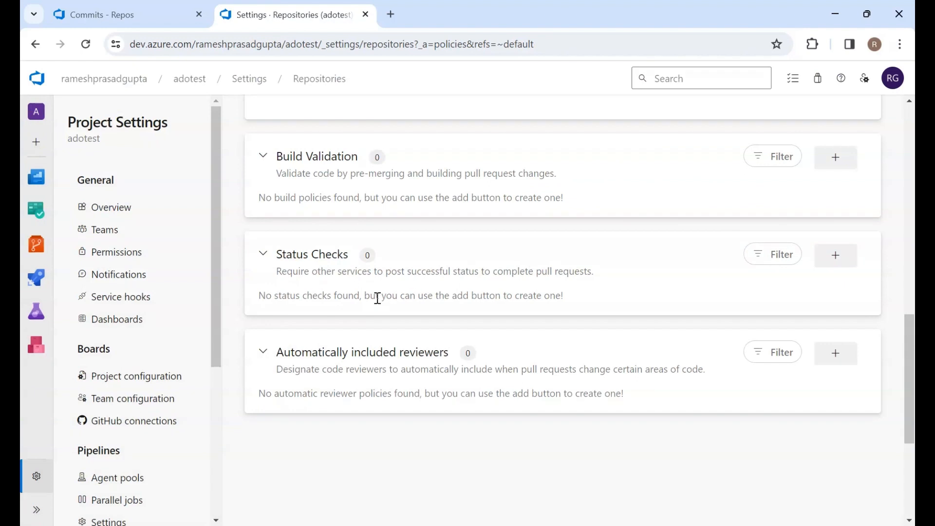
Step: Review the Status Checks section and the selectable statuses and options for a new status policy, closing the form without saving
scroll(378, 299, "down", 2)
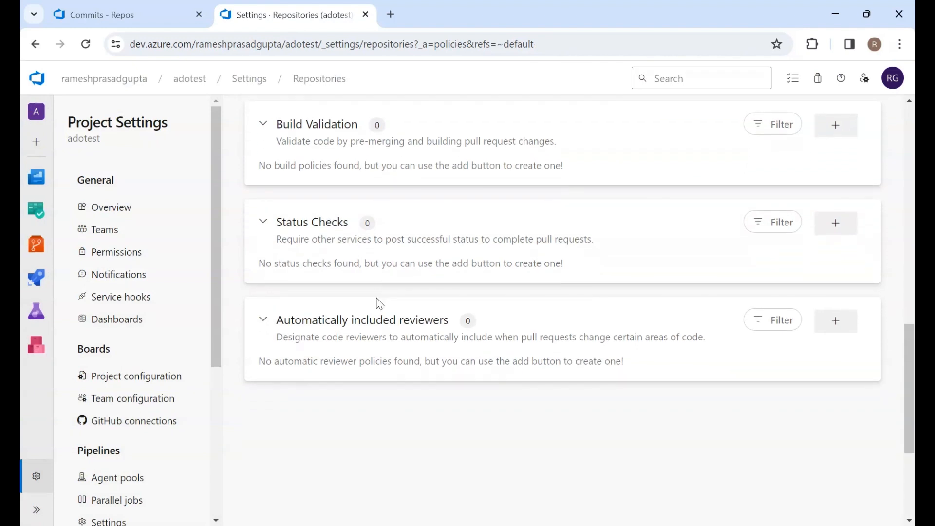
left_click(843, 237)
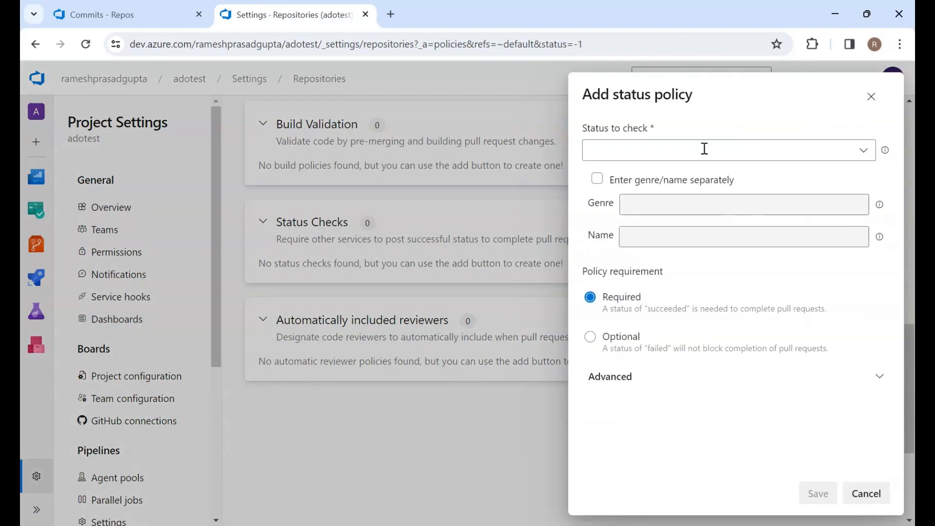
left_click(869, 149)
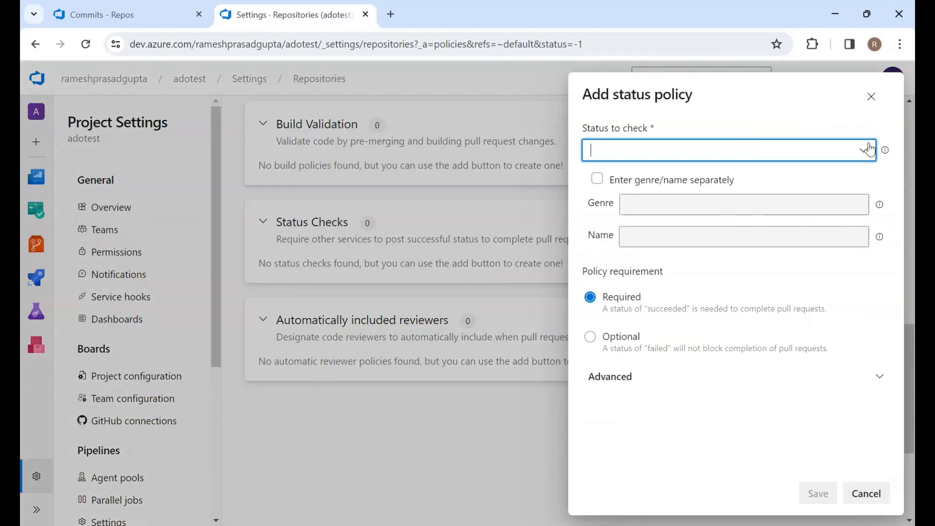
left_click(862, 155)
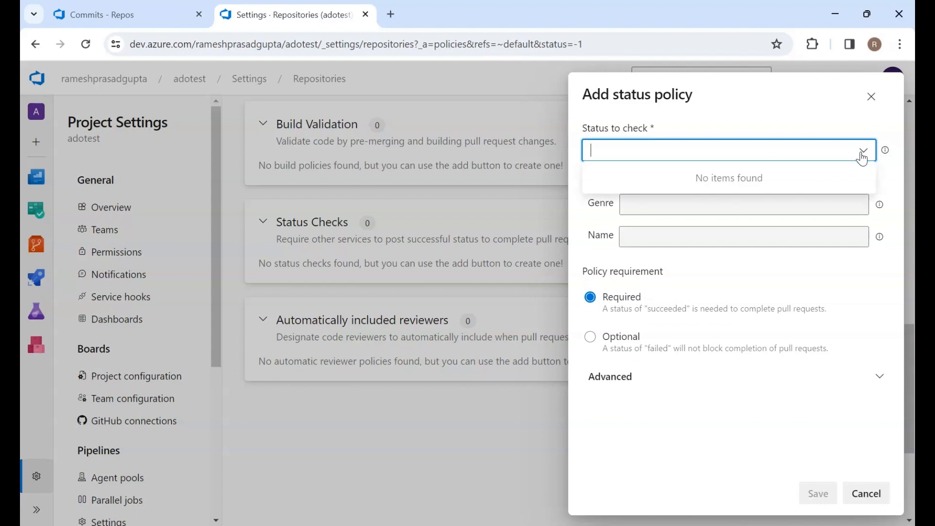
left_click(661, 122)
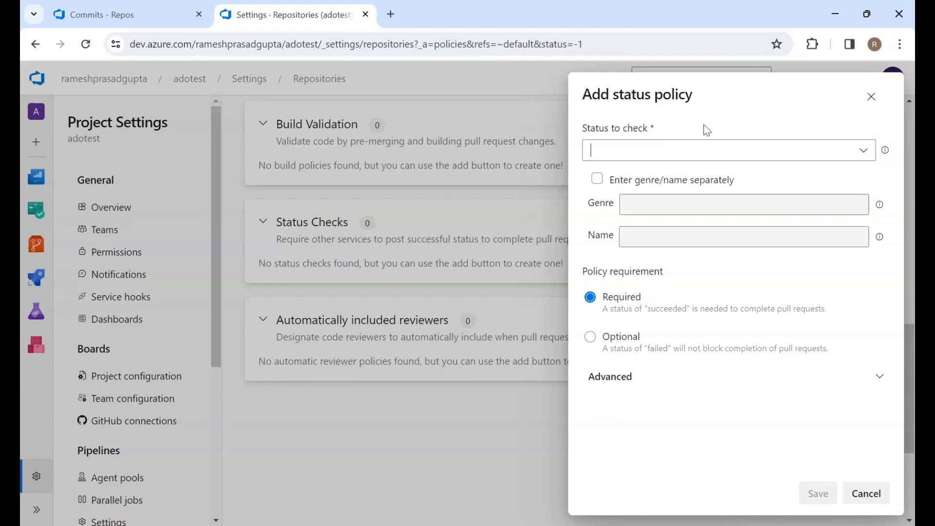
left_click(871, 96)
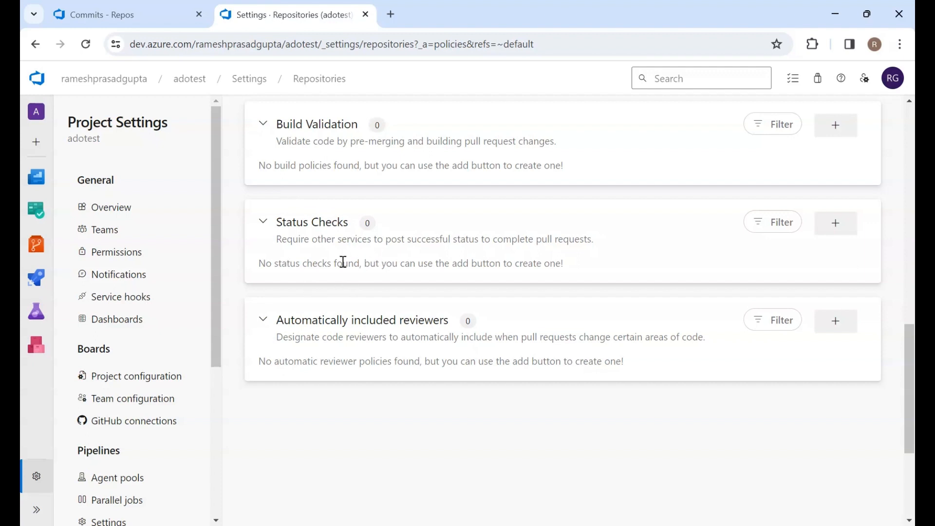
double_click(338, 220)
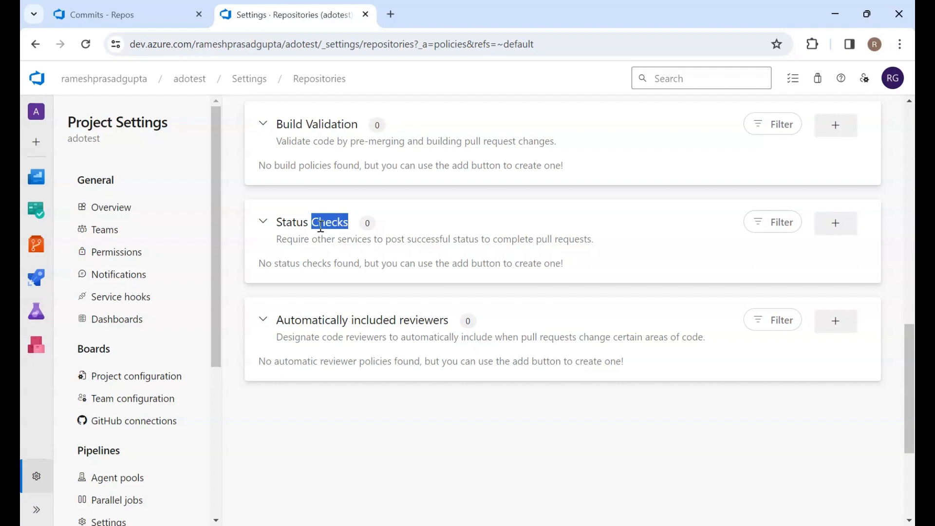
left_click(384, 261)
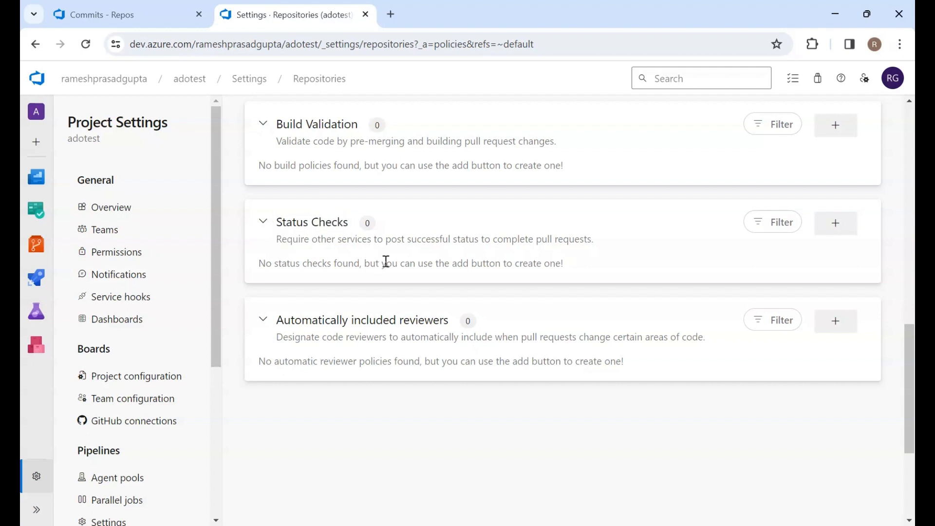
Step: Add an automatically included reviewer policy for the default branch, with the project's user as a Required reviewer and no folder filter
scroll(384, 261, "down", 2)
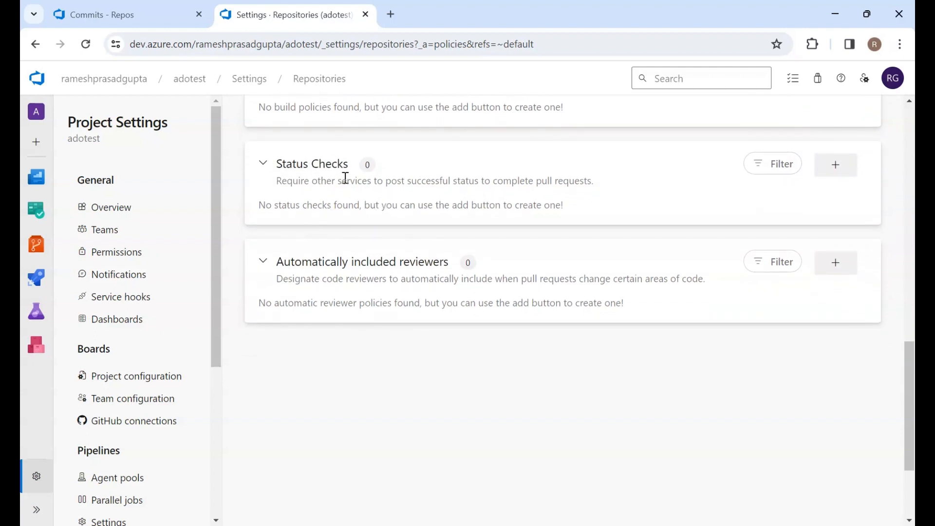
left_click(838, 263)
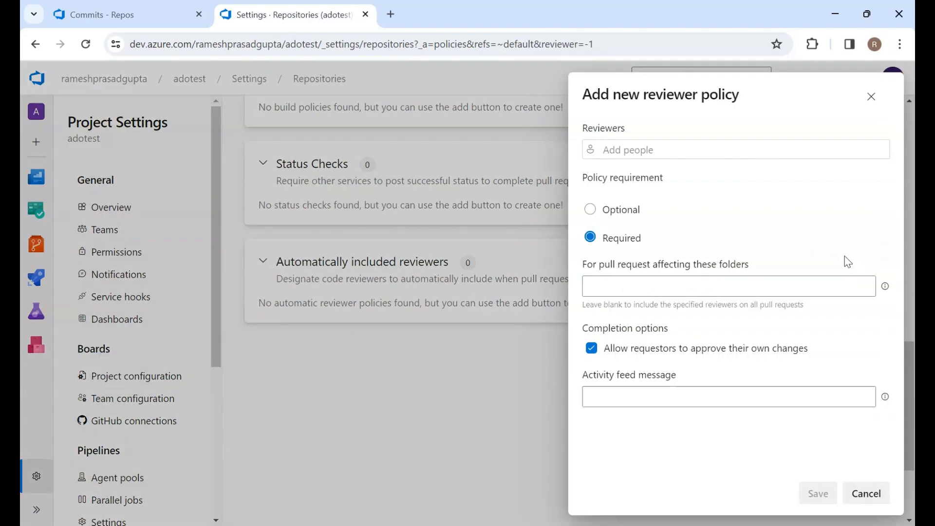
left_click(618, 213)
left_click(627, 149)
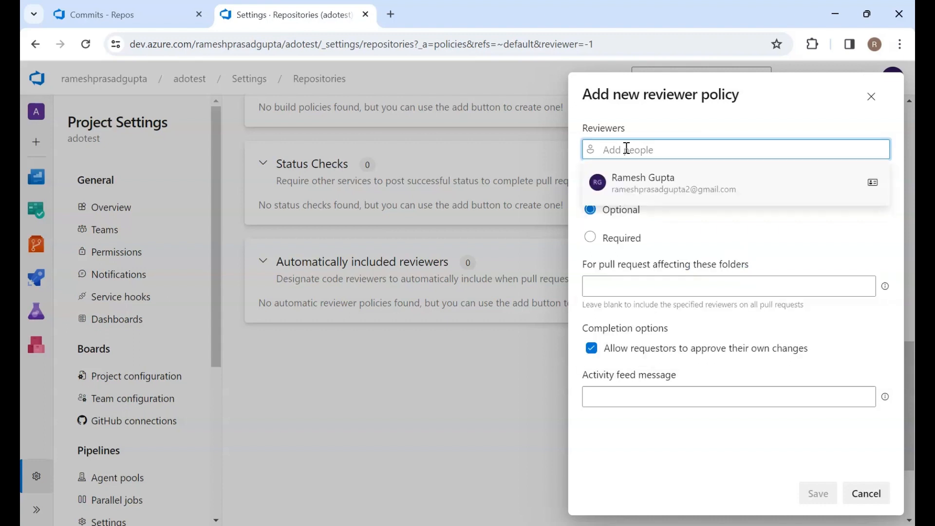
left_click(642, 187)
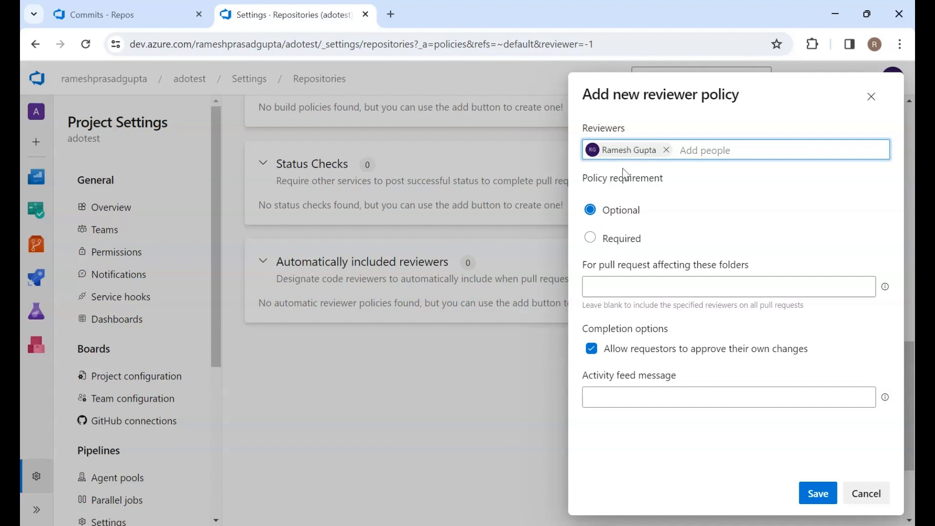
left_click(590, 240)
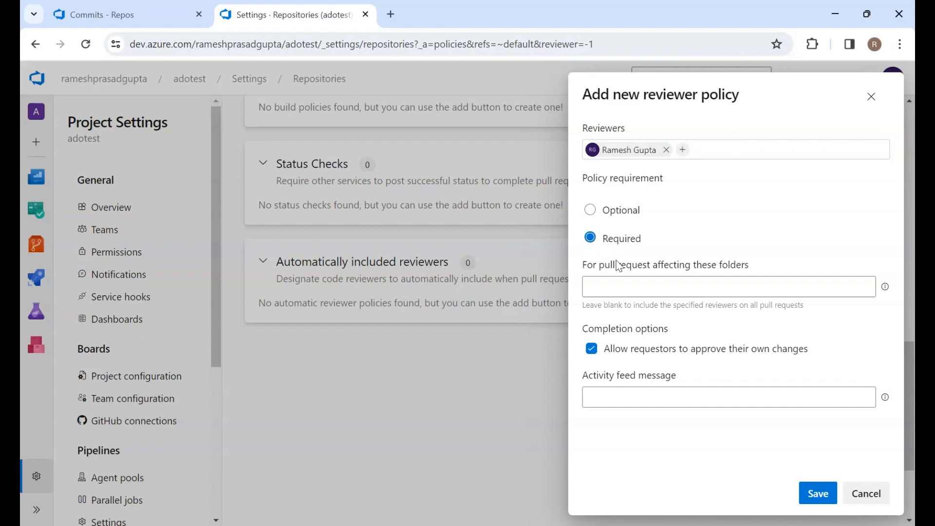
left_click(684, 285)
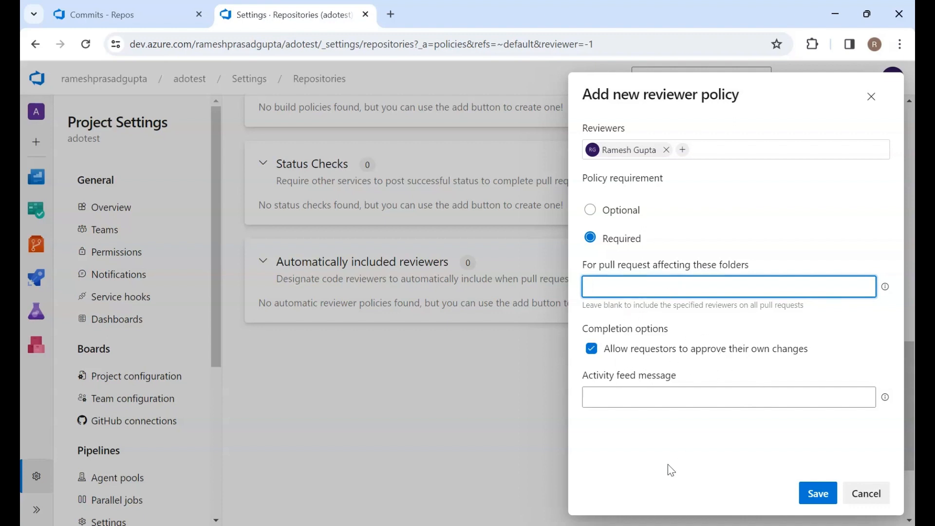
left_click(815, 493)
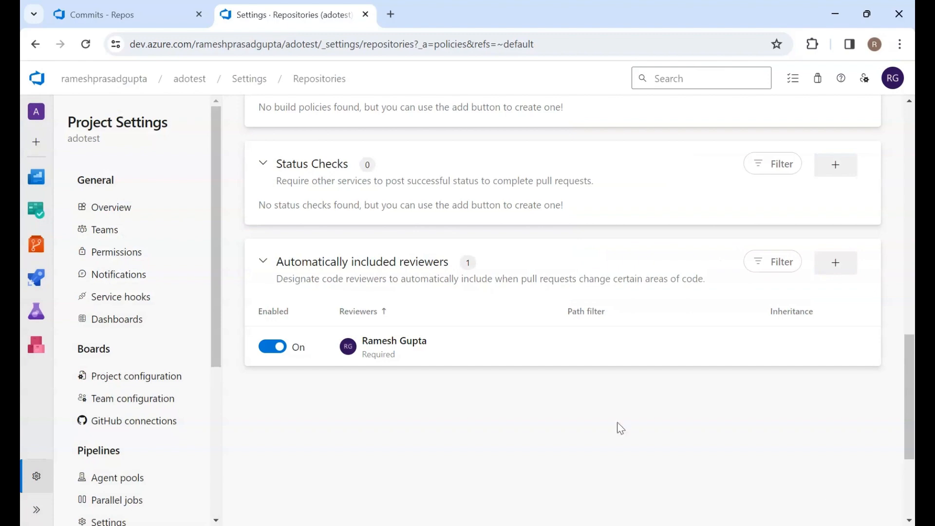
Step: Return to the all-repositories policies and create a branch protection for current and future branches matching the pattern releases/*
scroll(472, 339, "up", 15)
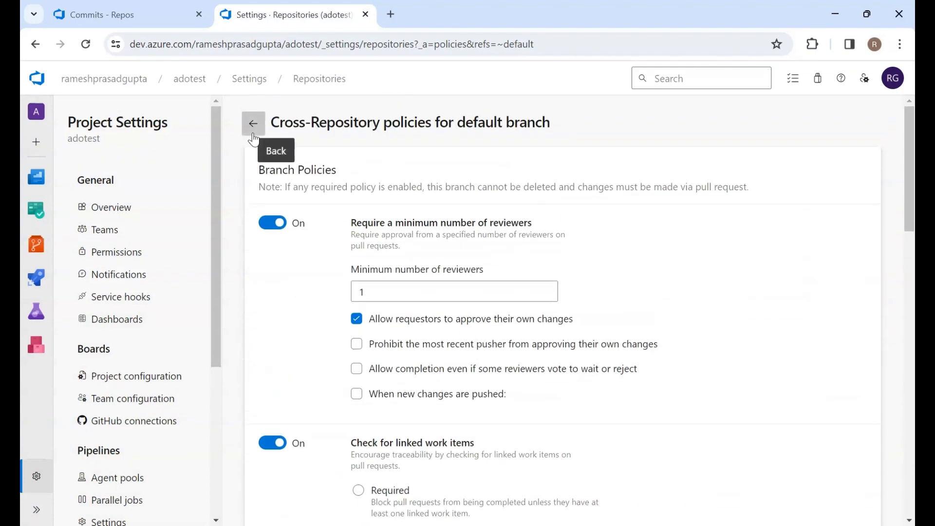
left_click(253, 123)
scroll(317, 388, "down", 4)
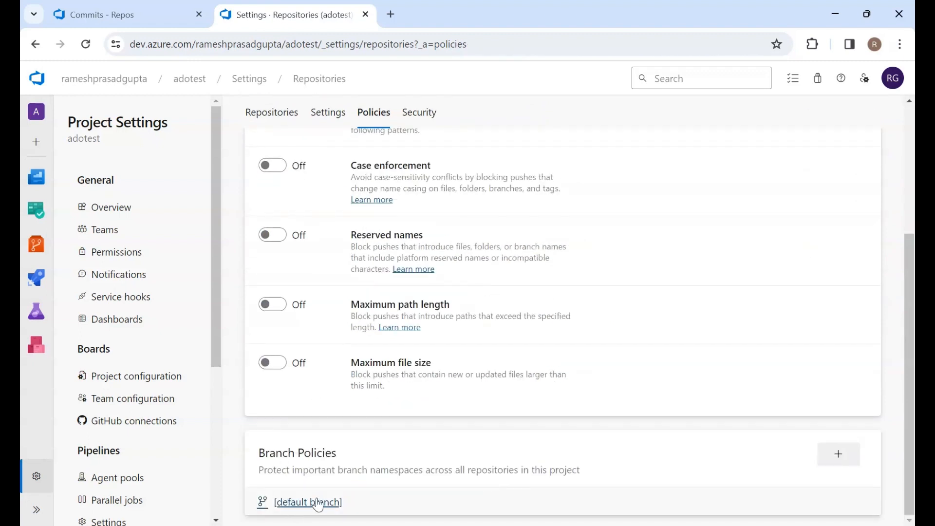
left_click(835, 454)
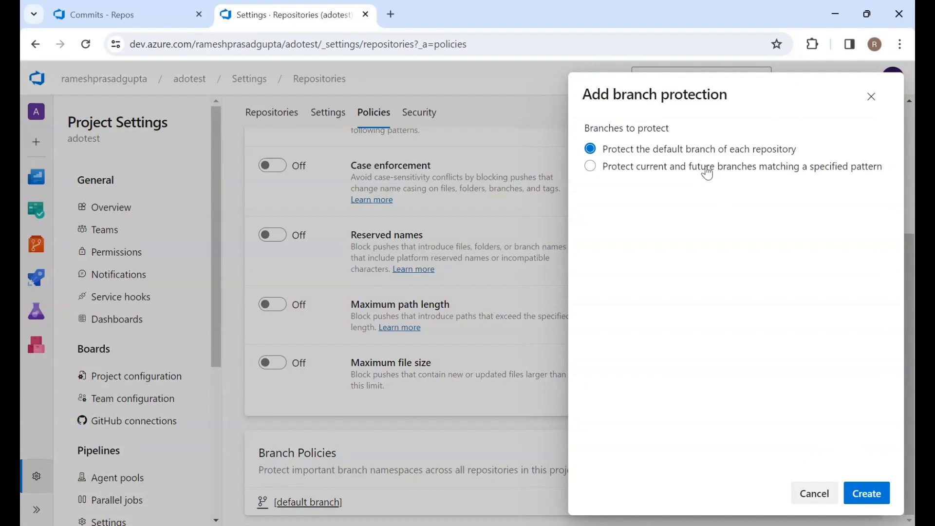
left_click(708, 173)
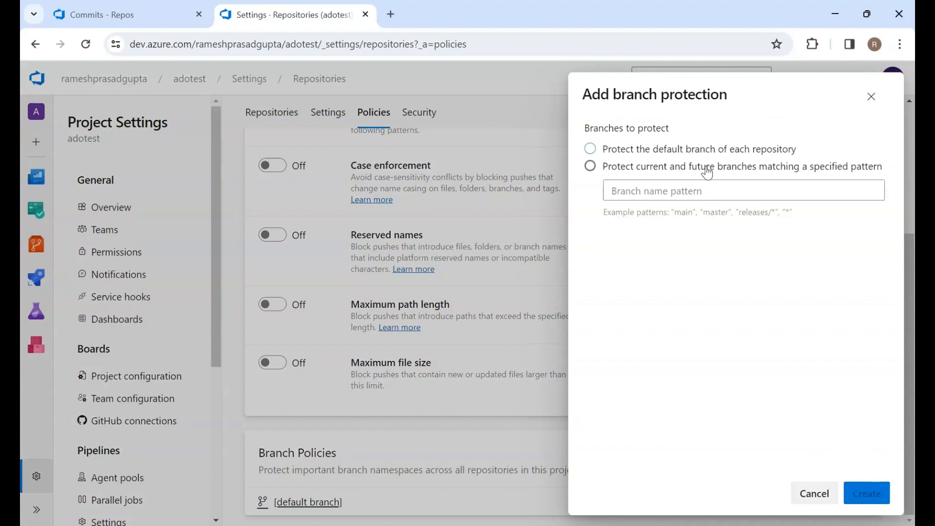
left_click(671, 196)
type("rel")
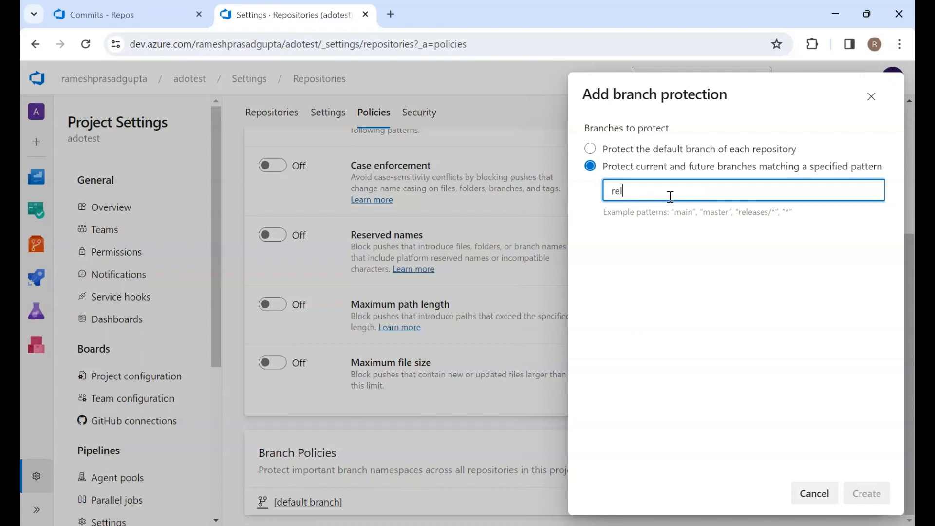
type("eases/rel")
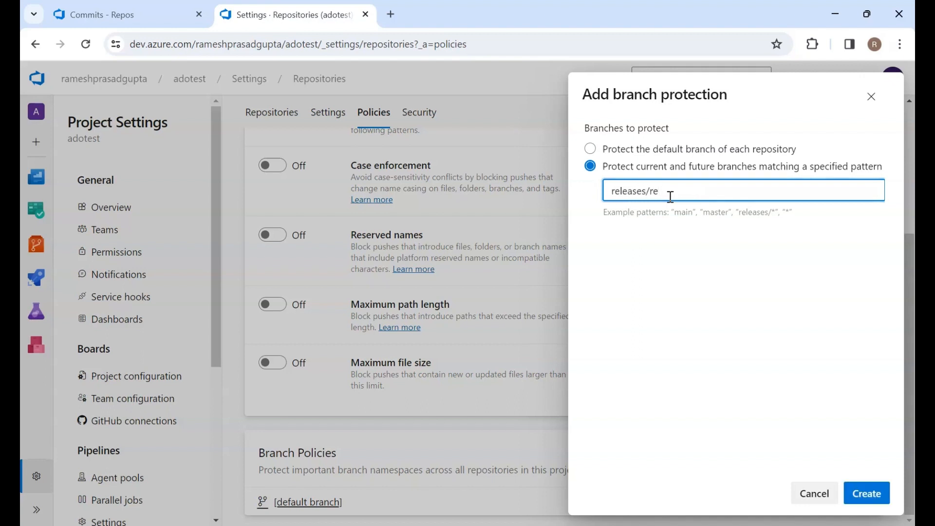
key("BackSpace")
key("BackSpace")
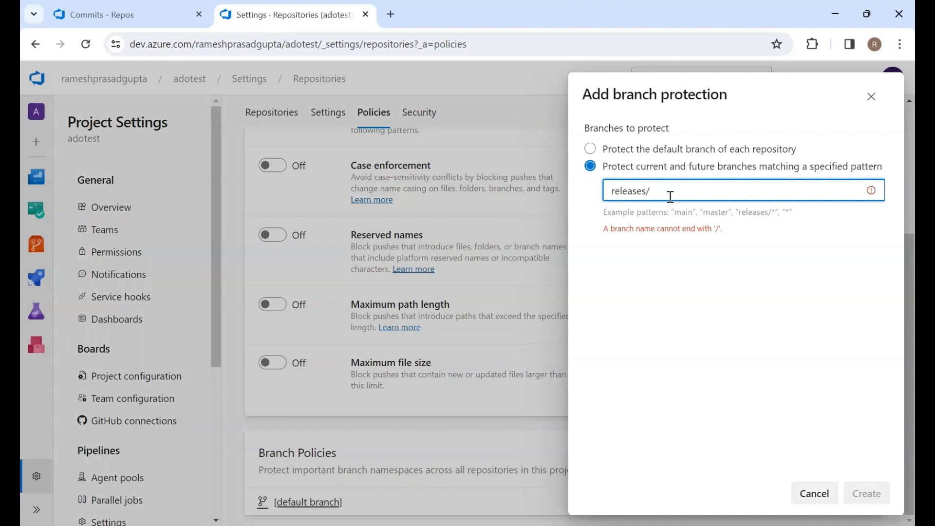
type("*")
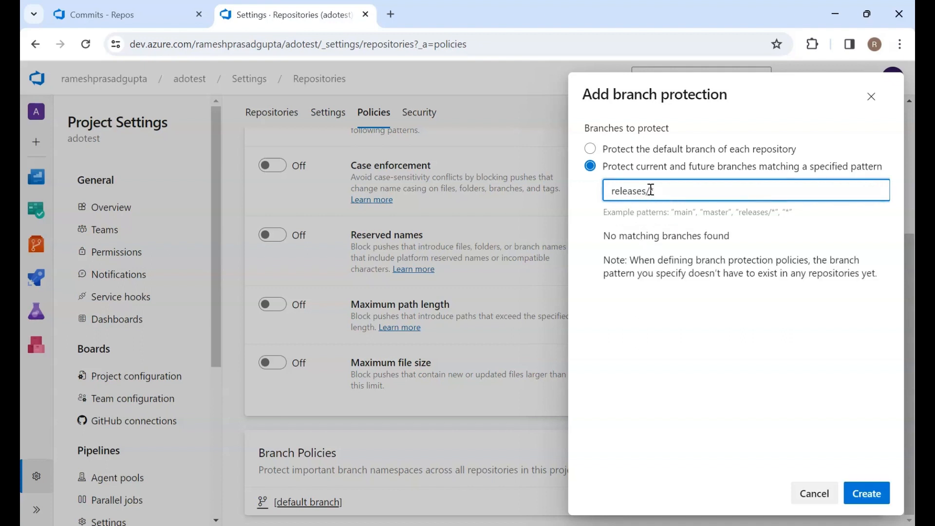
left_click_drag(651, 191, 606, 193)
left_click(664, 111)
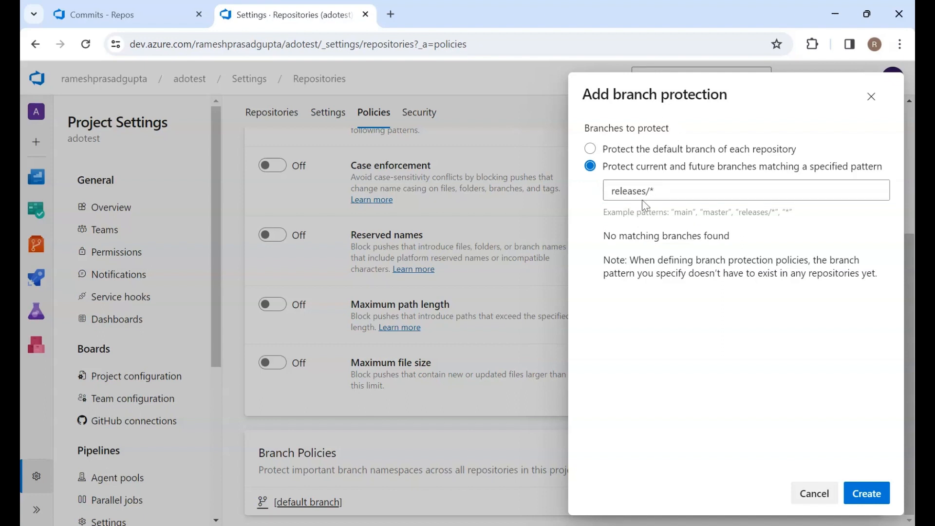
left_click(665, 191)
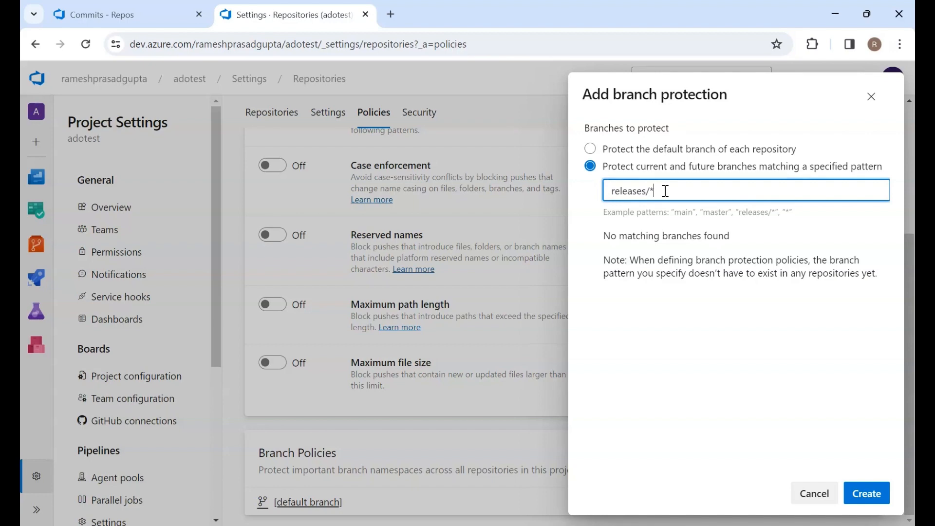
left_click(872, 495)
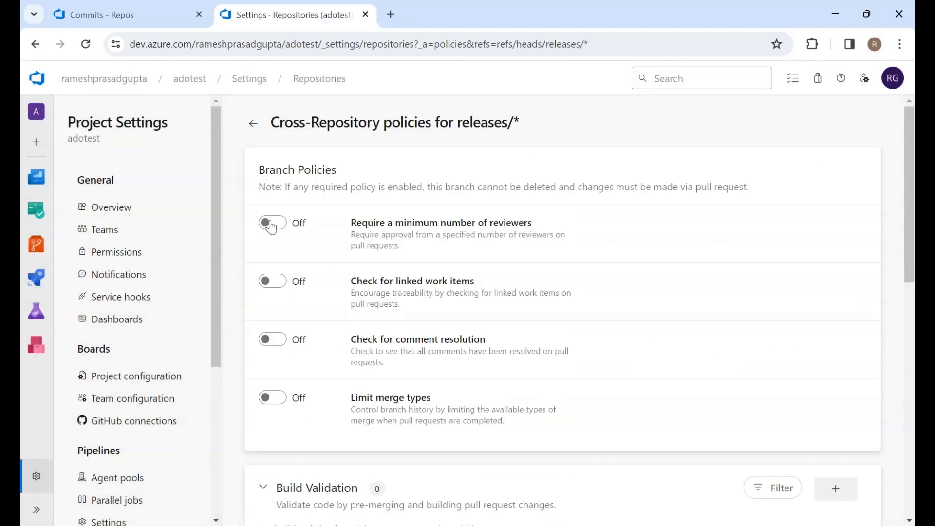
Step: Require a minimum number of reviewers for the releases/* branches and set that number to 1
left_click(271, 224)
left_click_drag(397, 291, 352, 292)
type("1")
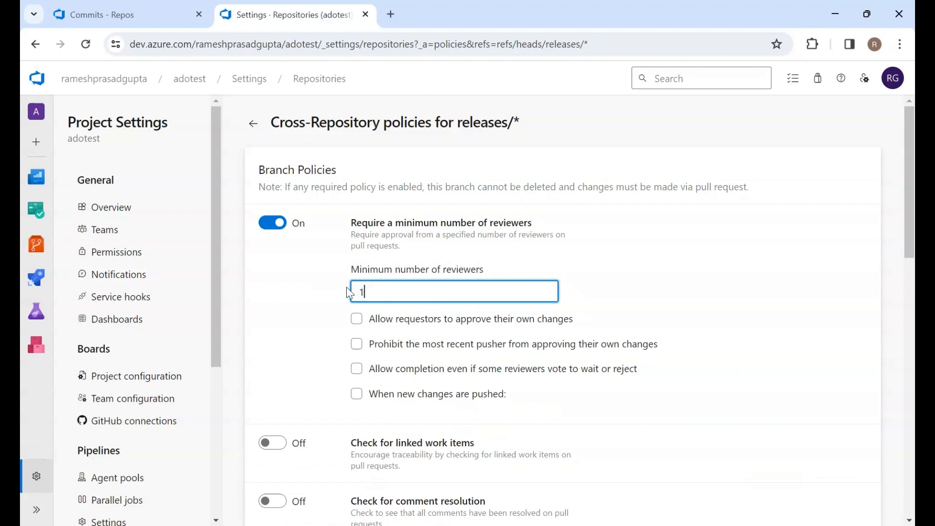
Step: Enable the checks for comment resolution and linked work items on the releases/* branches
scroll(350, 293, "down", 5)
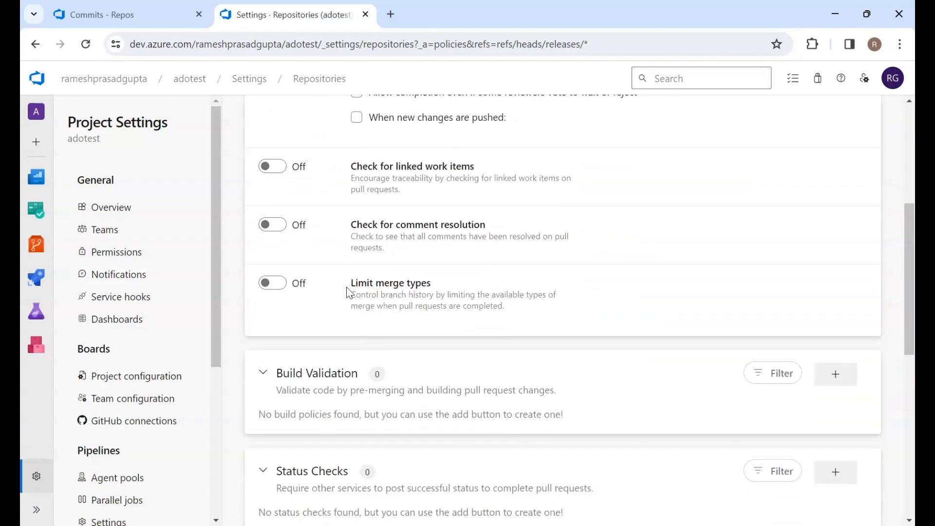
left_click(279, 226)
left_click(272, 167)
scroll(325, 411, "down", 8)
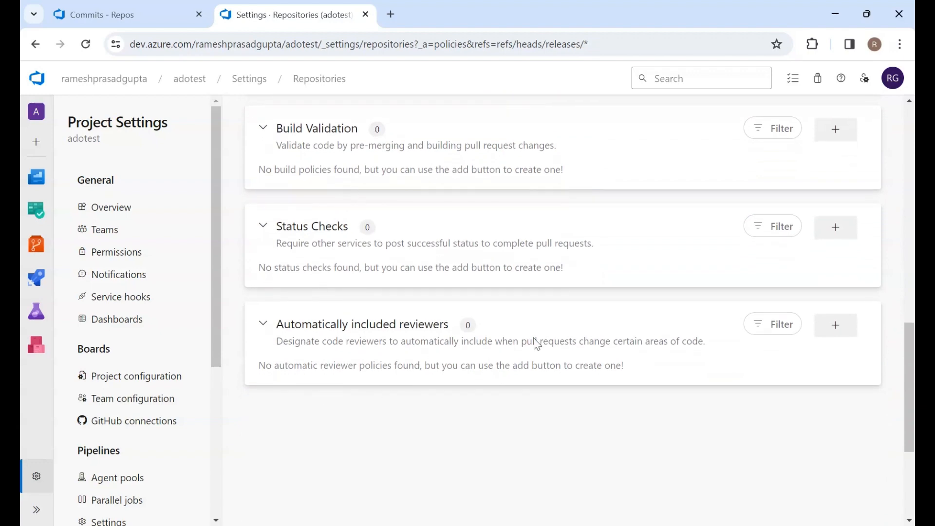
scroll(520, 323, "up", 10)
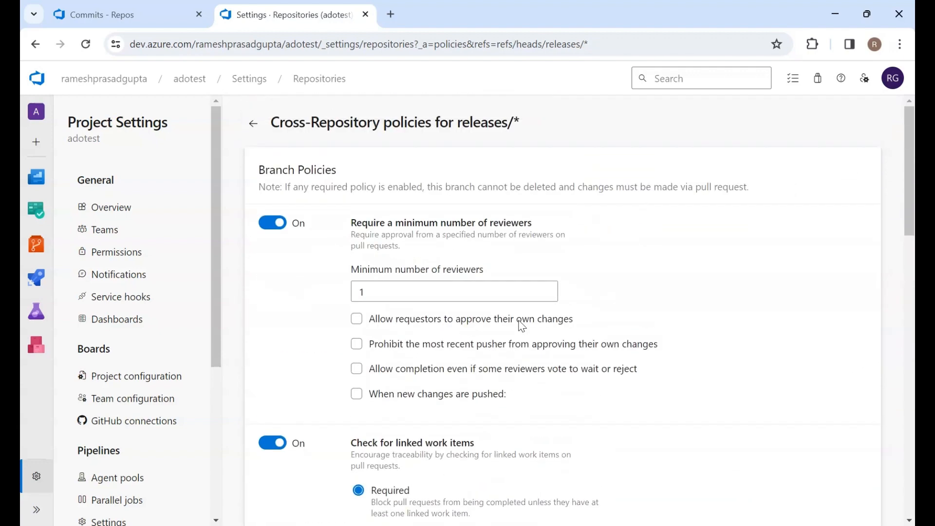
Step: Return to the all-repositories policies and review the protected branches listed under Branch Policies
left_click(253, 126)
scroll(428, 414, "down", 5)
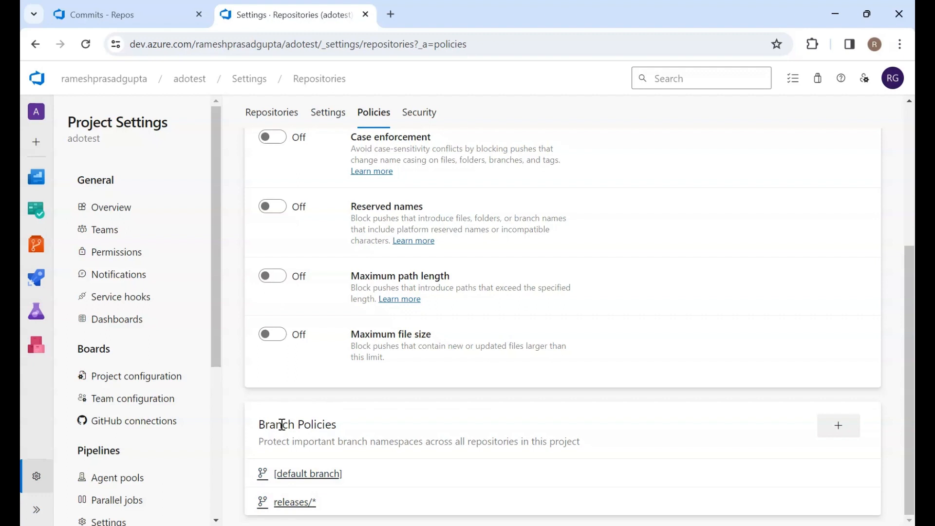
scroll(282, 425, "up", 4)
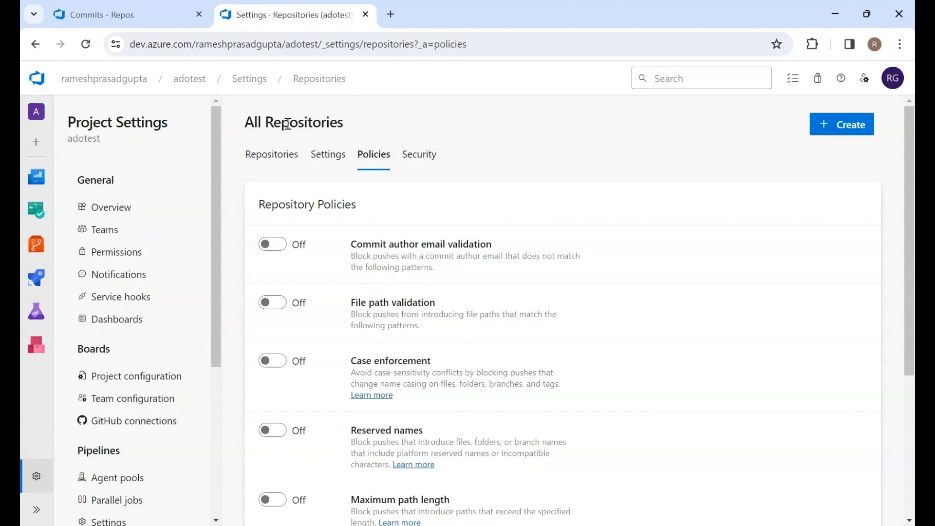
Step: Examine the Security permissions for all repositories, including the permissions of the Contributors and Readers groups
left_click(425, 155)
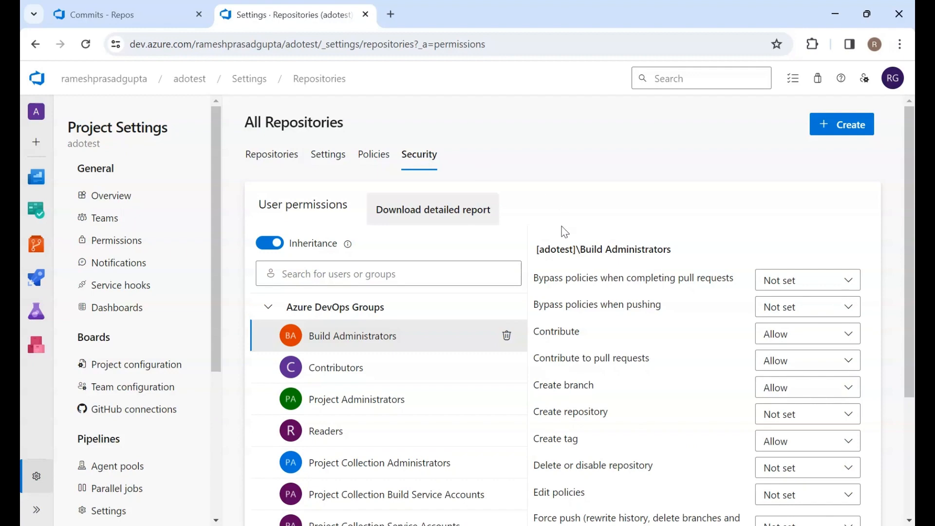
scroll(443, 361, "down", 3)
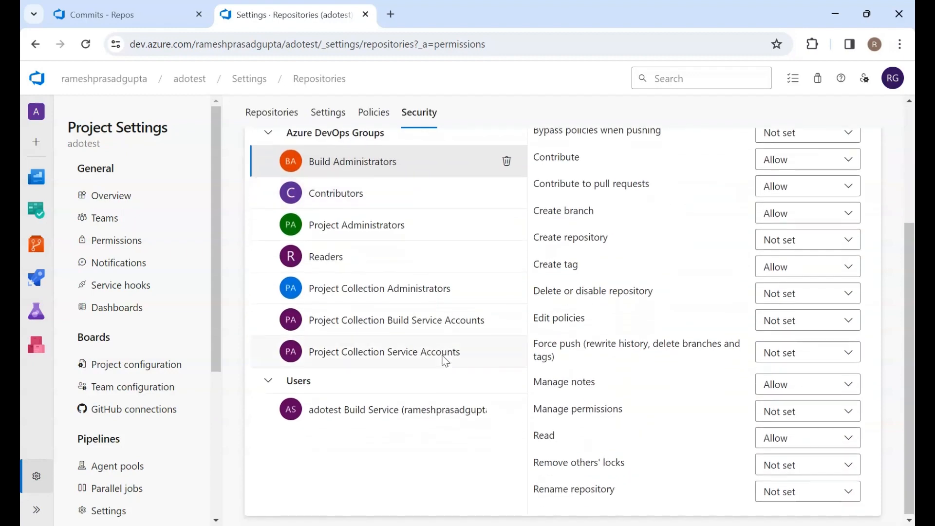
scroll(369, 253, "up", 3)
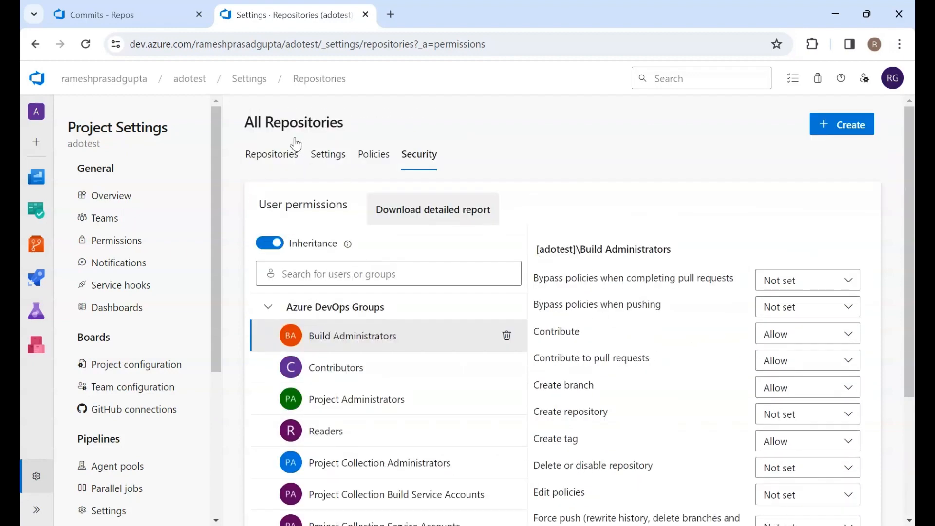
double_click(282, 121)
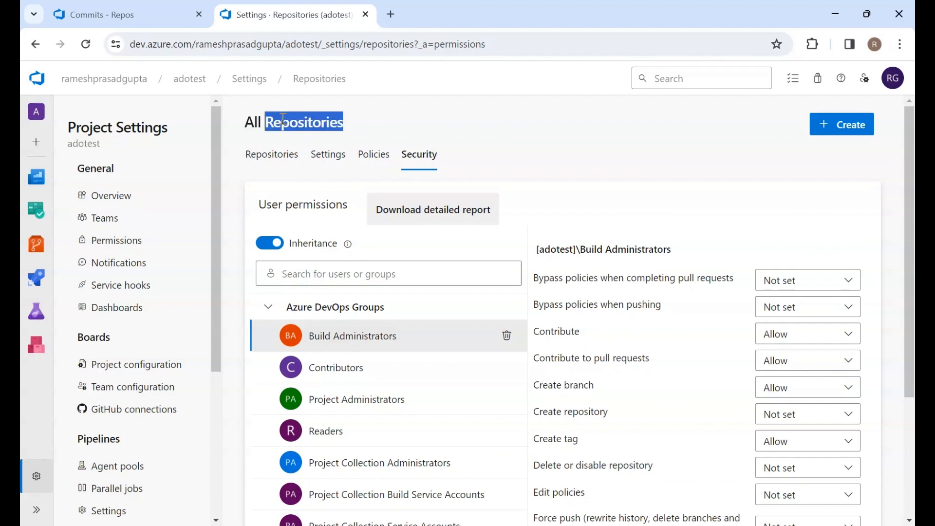
left_click(362, 124)
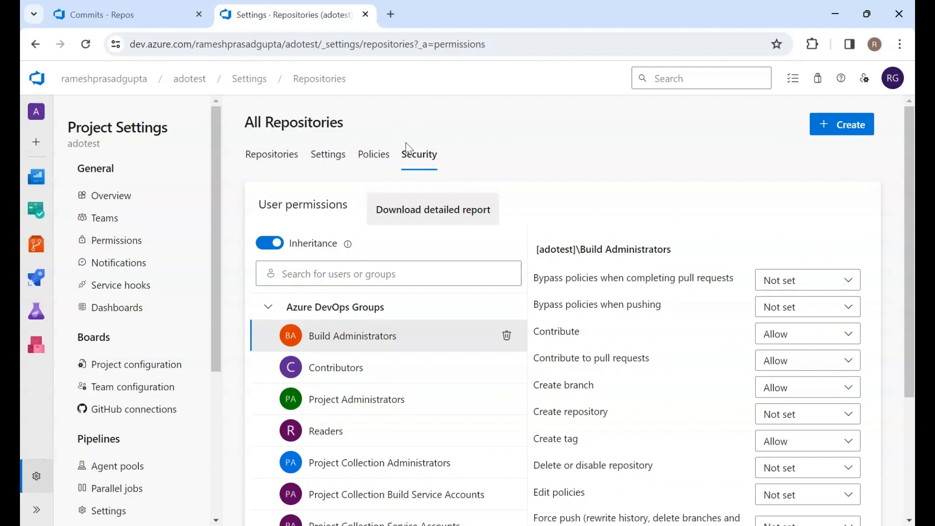
scroll(554, 312, "down", 3)
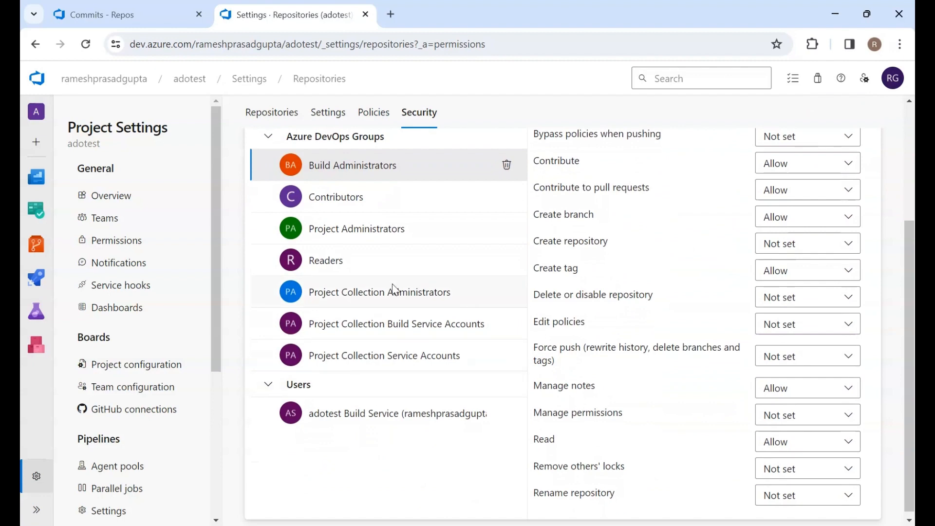
left_click(358, 235)
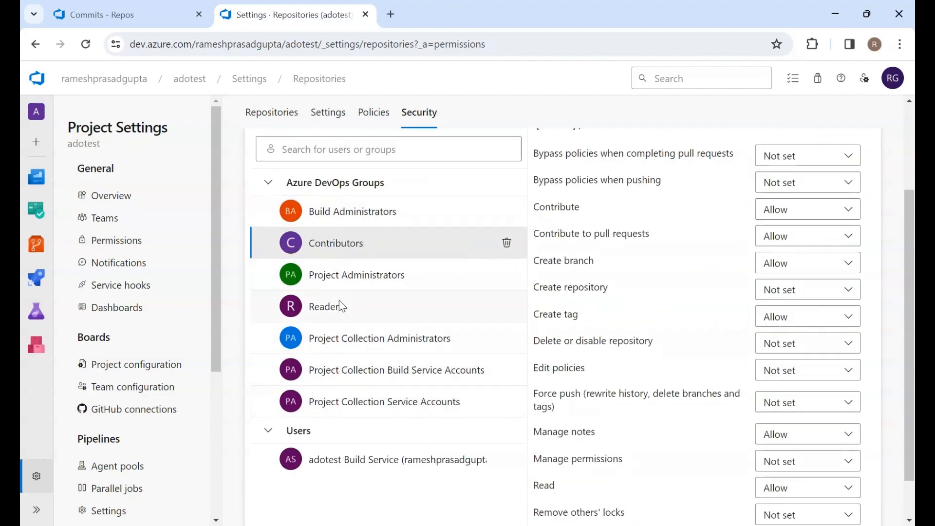
left_click(341, 306)
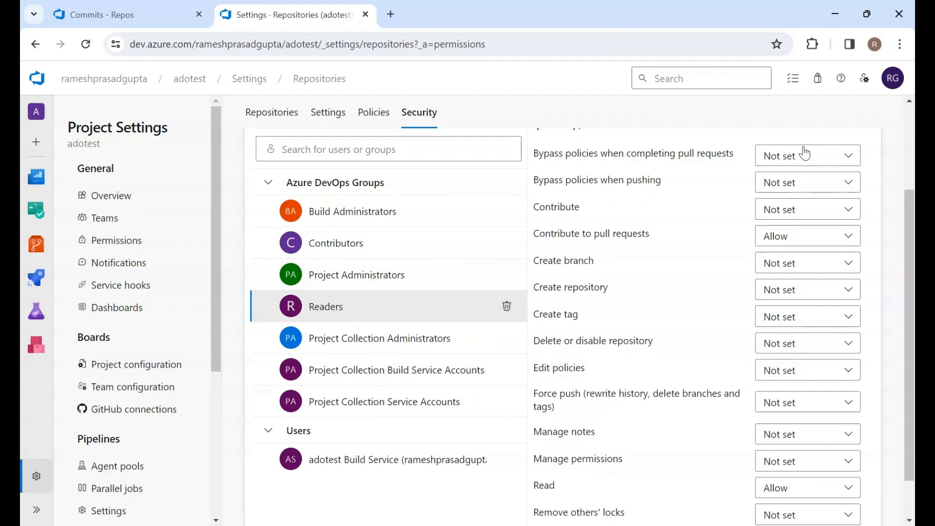
scroll(799, 384, "down", 1)
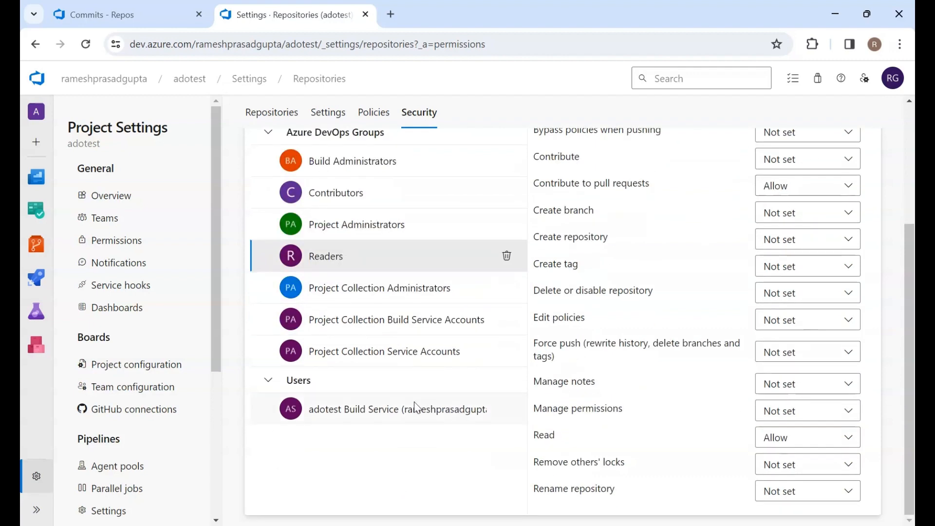
Step: Search the all-repositories user permissions for the project owner's account and open that user's permissions
scroll(393, 408, "up", 3)
left_click(346, 259)
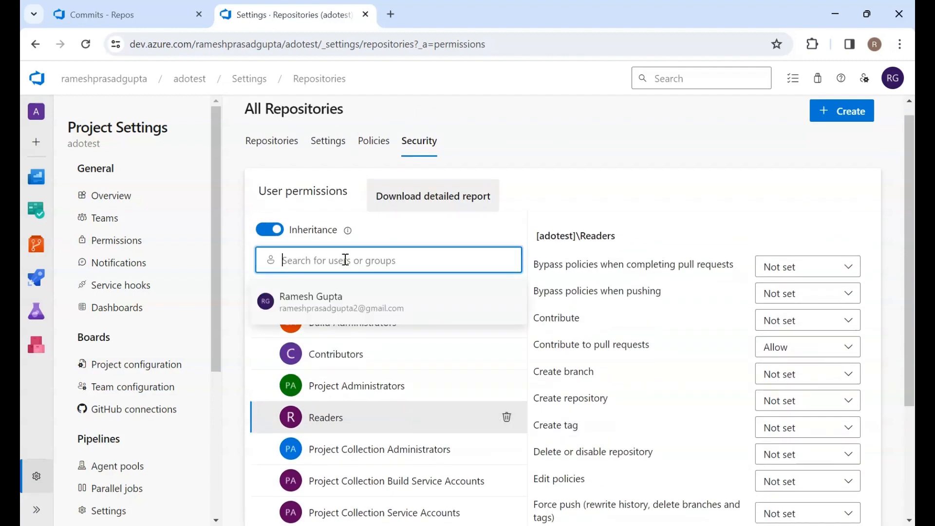
type("ra")
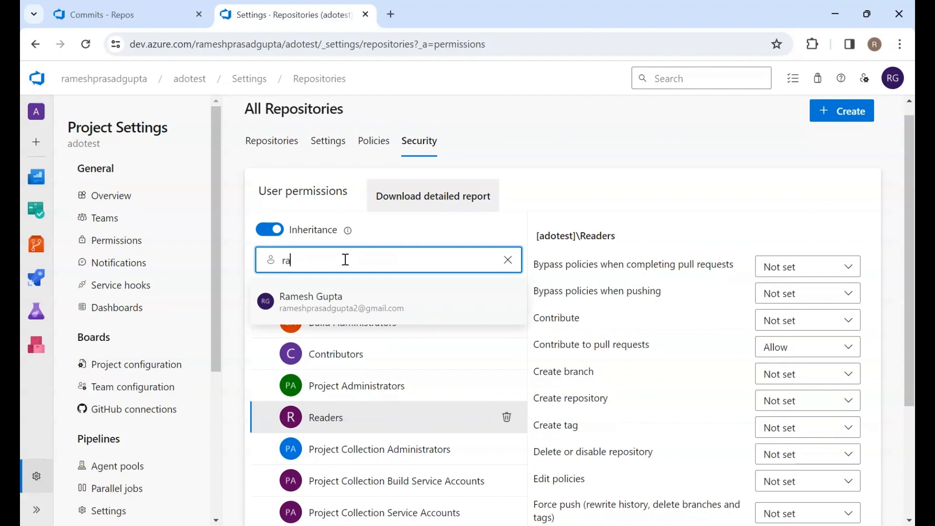
left_click(336, 312)
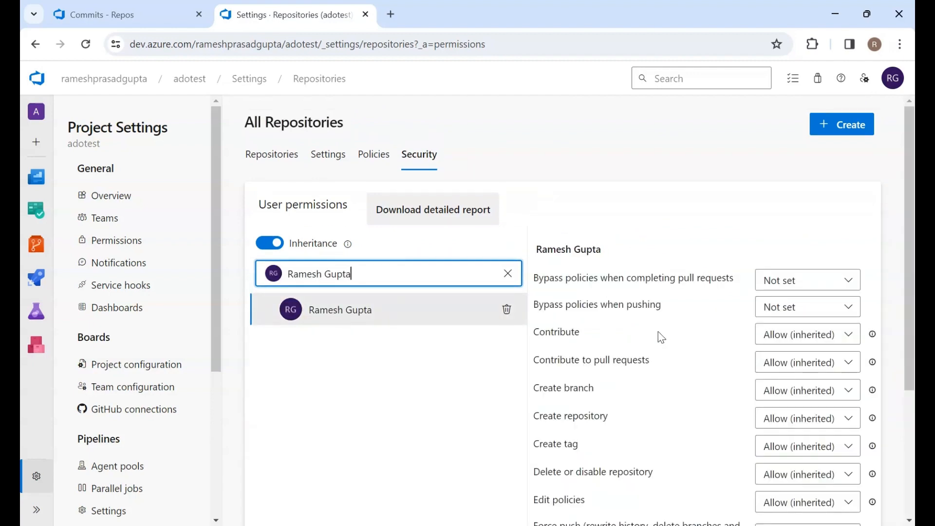
Step: Set the user's permissions for bypassing policies when completing pull requests and when pushing to Allow
scroll(668, 339, "down", 2)
scroll(678, 338, "down", 1)
scroll(678, 338, "up", 1)
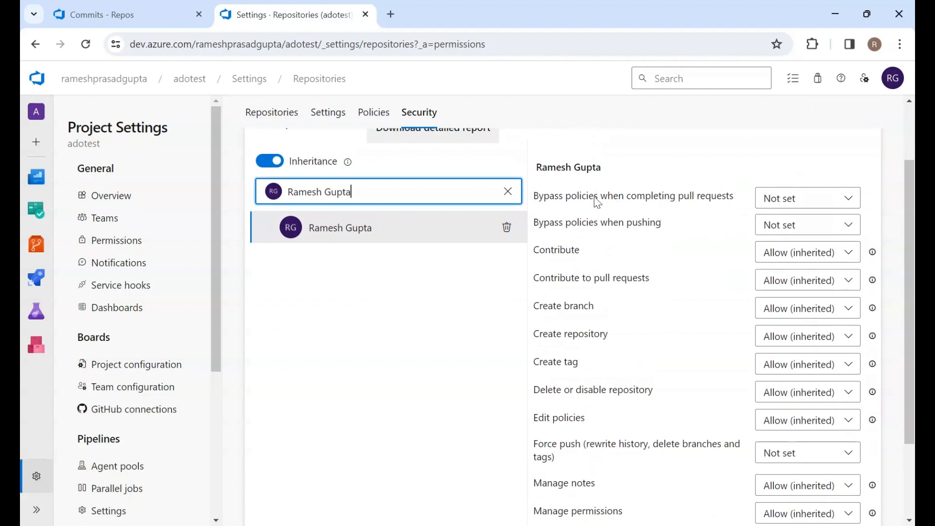
scroll(595, 201, "down", 1)
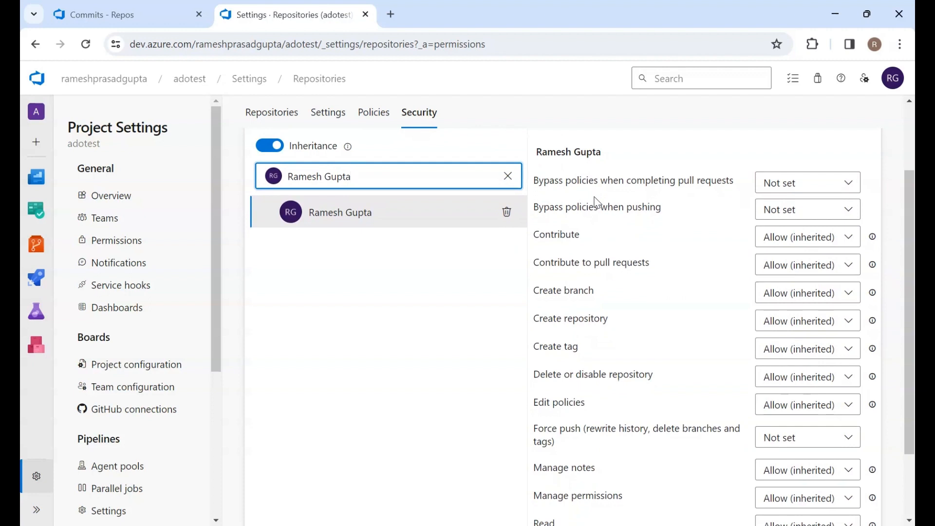
left_click(793, 181)
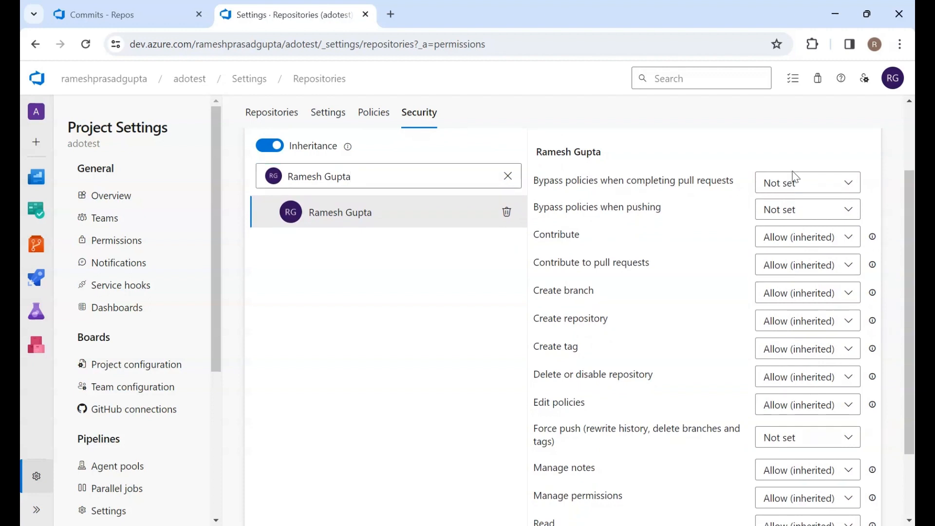
left_click(785, 185)
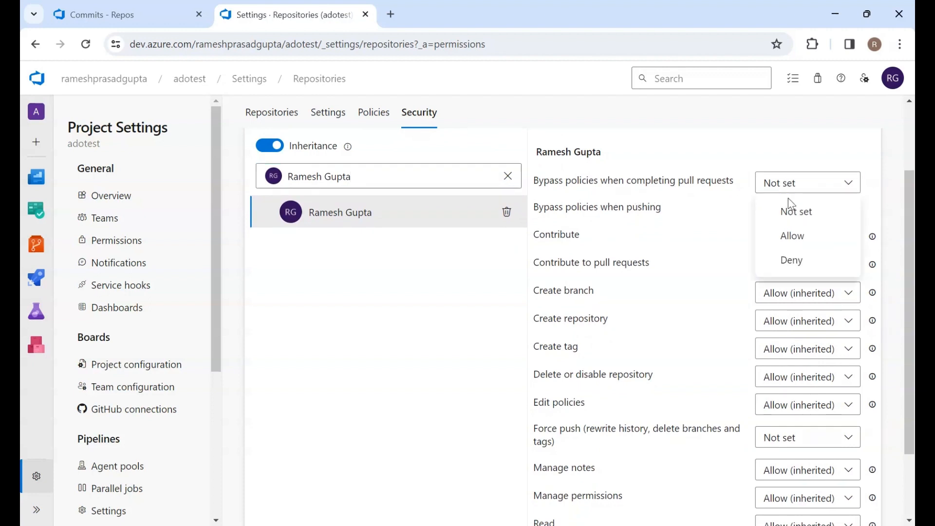
left_click(795, 239)
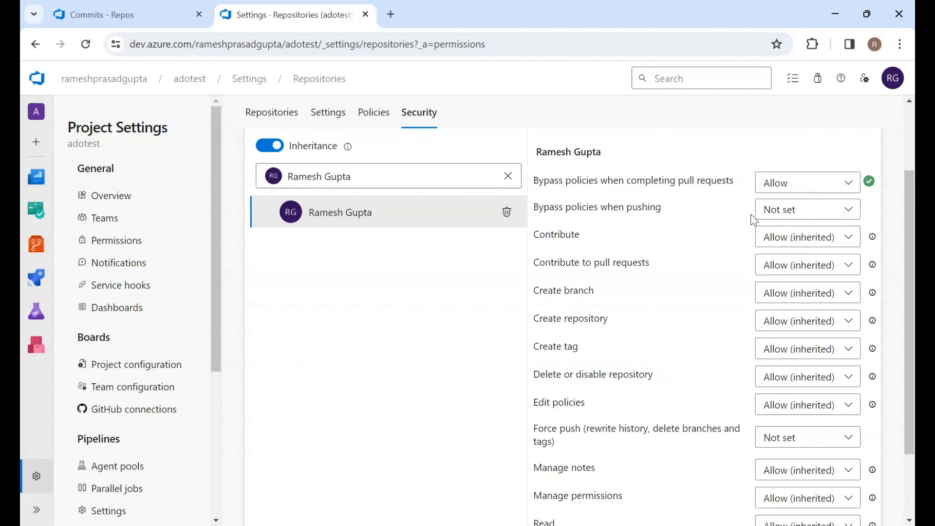
left_click(785, 213)
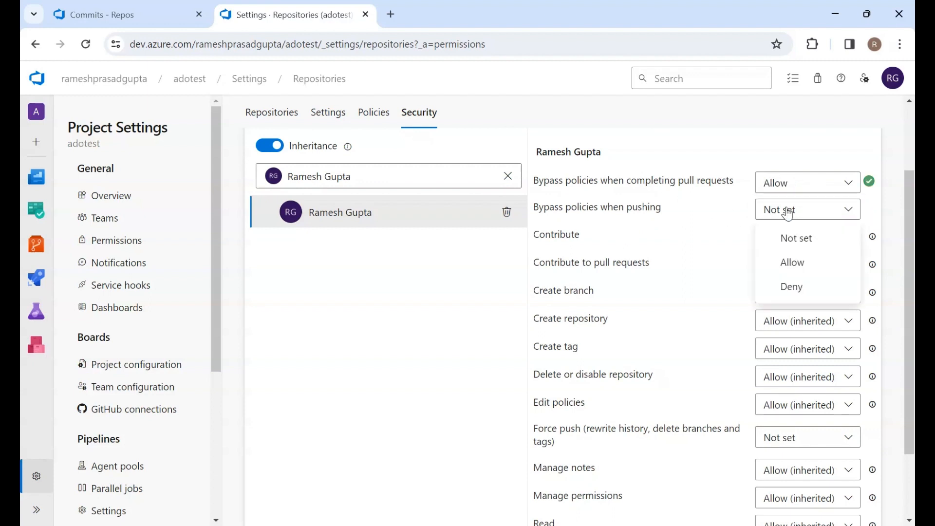
left_click(795, 262)
Step: Set the user's Force push (rewrite history, delete branches and tags) permission to Allow
scroll(670, 238, "down", 1)
scroll(671, 242, "down", 1)
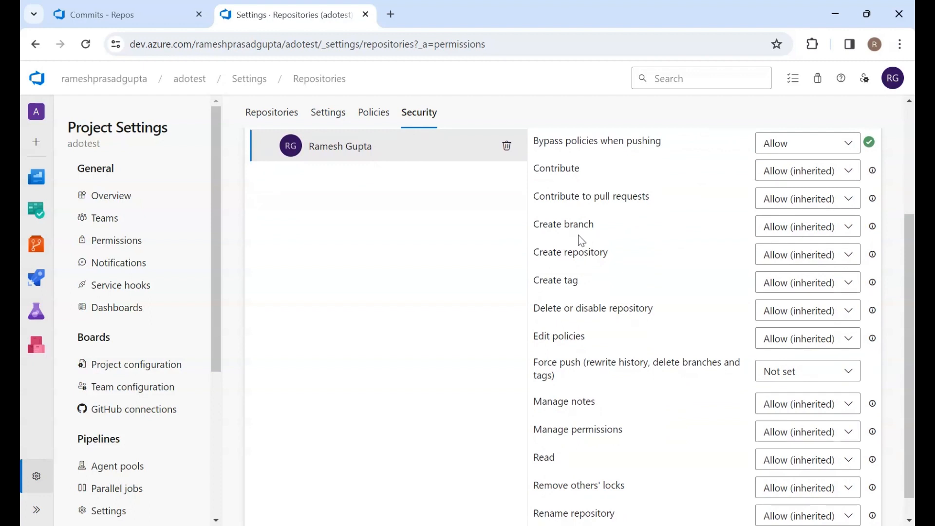
double_click(555, 254)
scroll(558, 258, "down", 1)
double_click(547, 255)
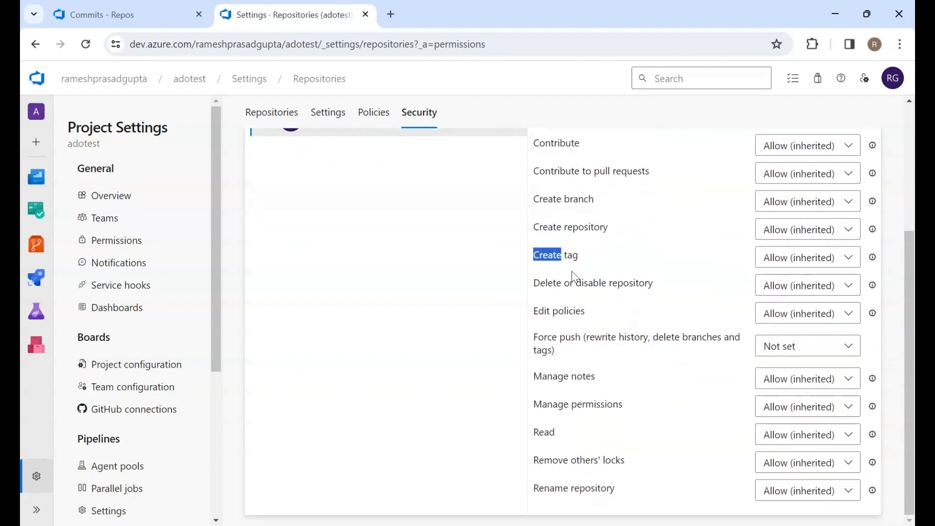
left_click(581, 292)
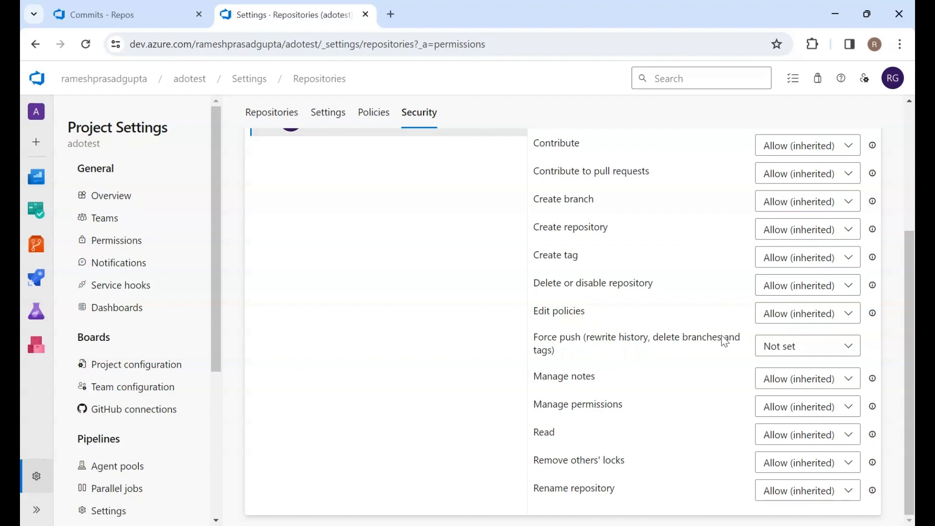
left_click(776, 345)
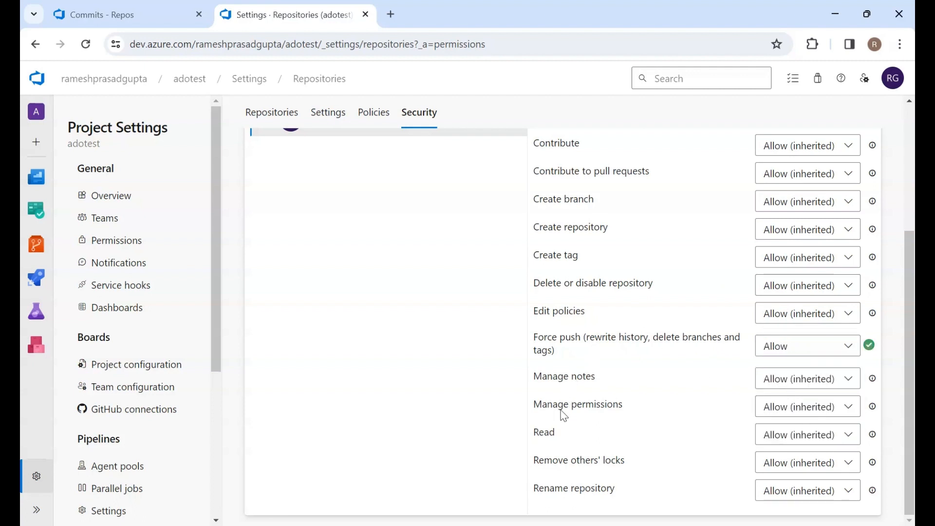
double_click(579, 410)
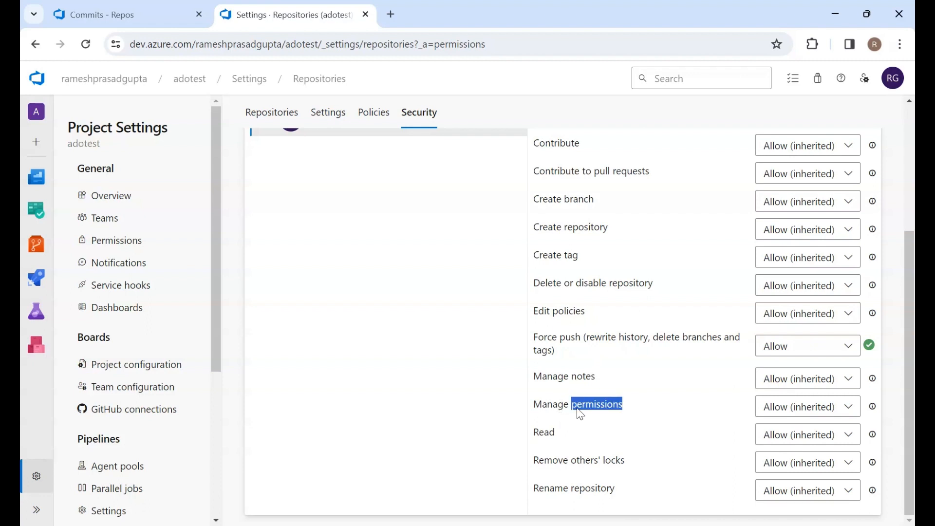
left_click(598, 469)
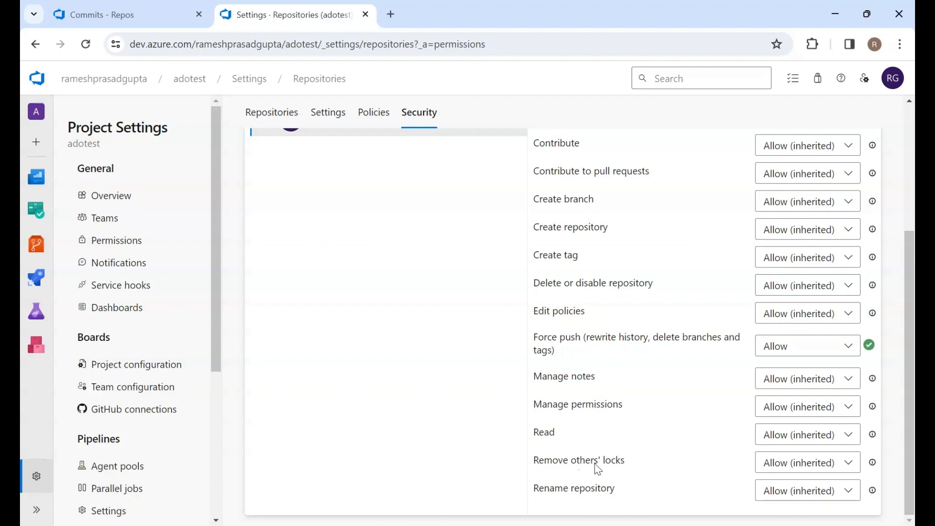
Step: Leave the security permissions for the repositories list and open the files of the test-ado repository
scroll(598, 469, "up", 4)
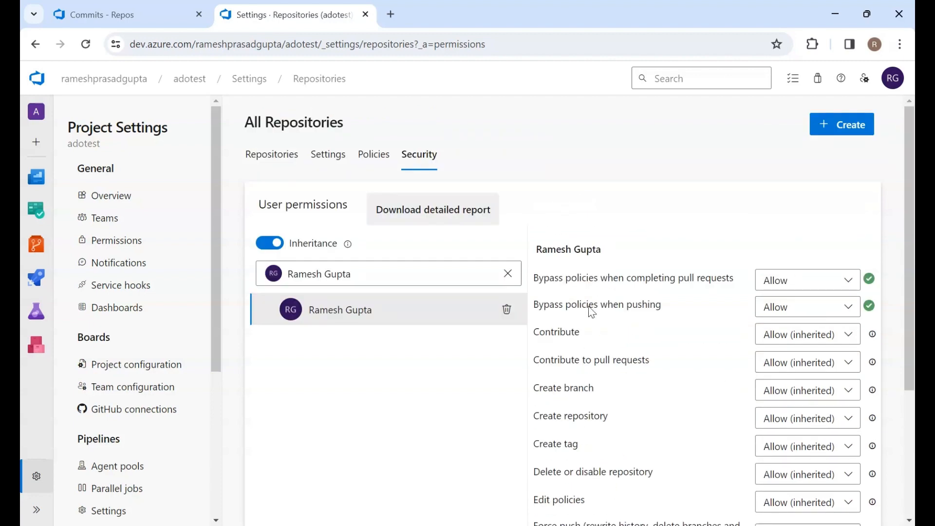
scroll(592, 312, "down", 2)
scroll(599, 304, "up", 2)
left_click(273, 162)
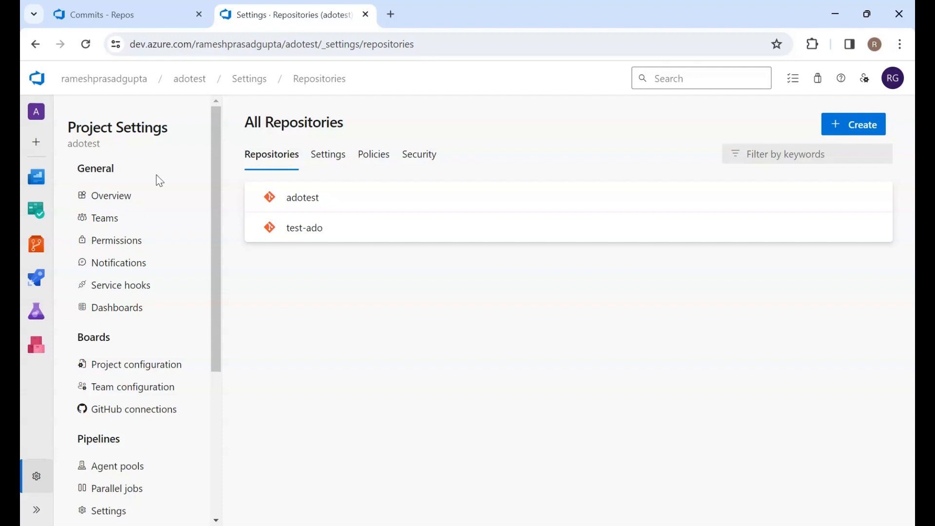
mouse_move(36, 244)
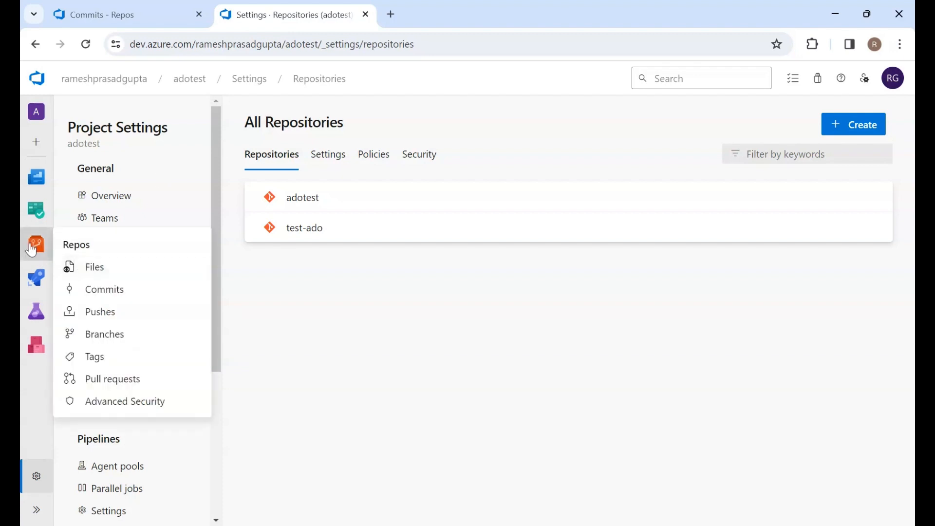
left_click(95, 272)
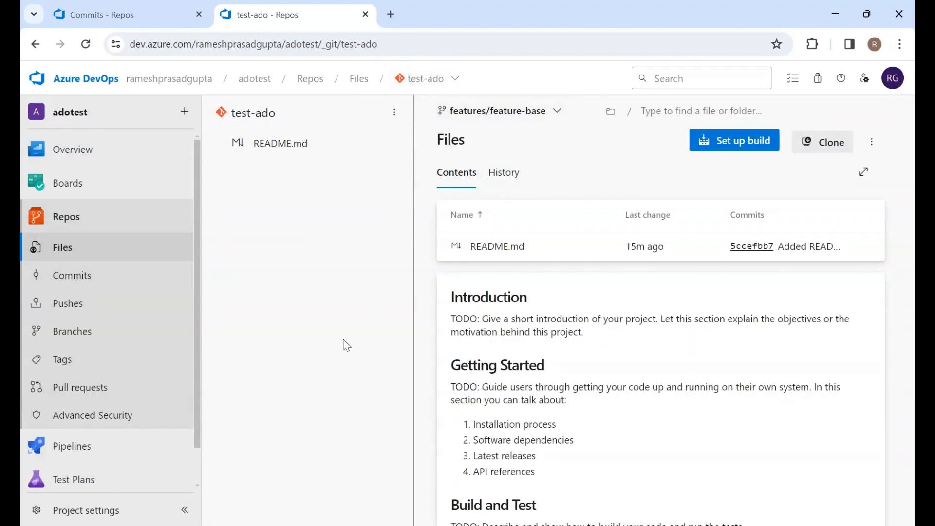
Step: Open the commits of features/feature-base and check which branches can be selected there
left_click(94, 278)
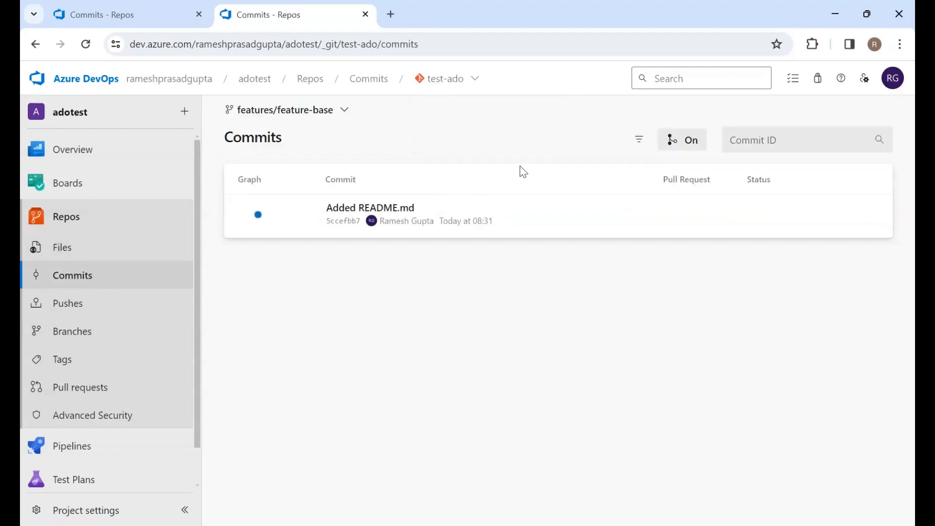
left_click(286, 124)
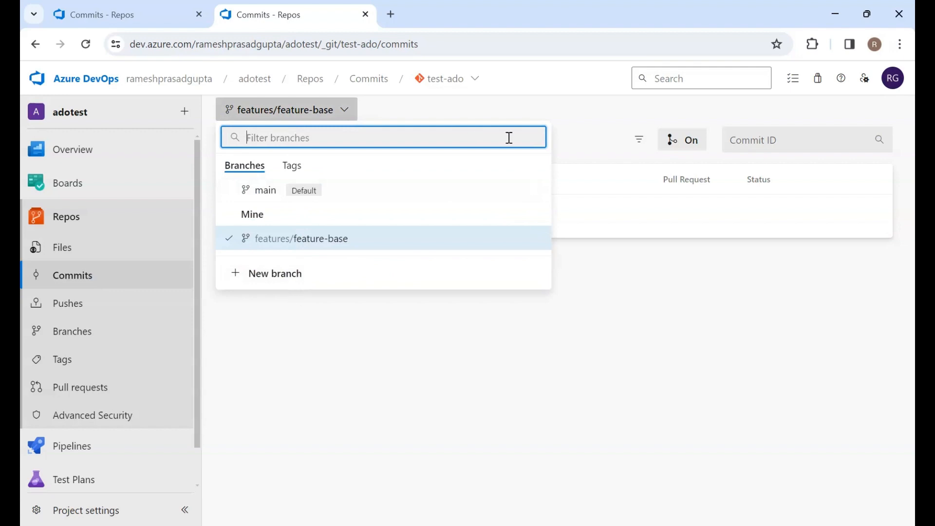
left_click(608, 127)
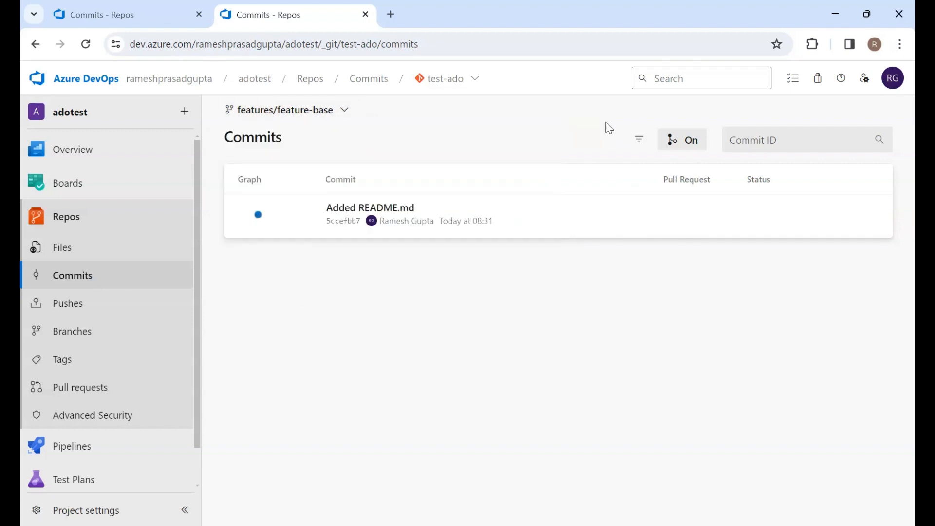
Step: Expand the Added README.md push on features/feature-base, then open its commit and view the additional commit actions
left_click(89, 306)
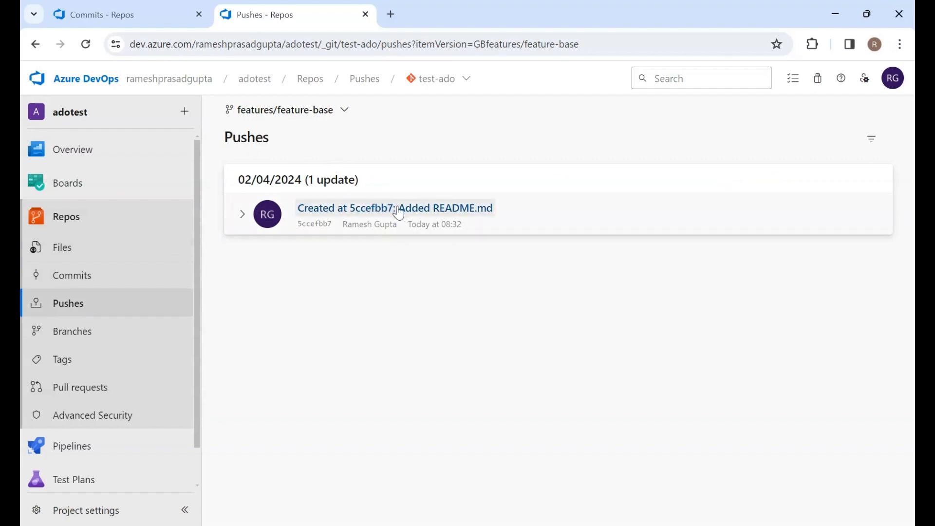
left_click(469, 226)
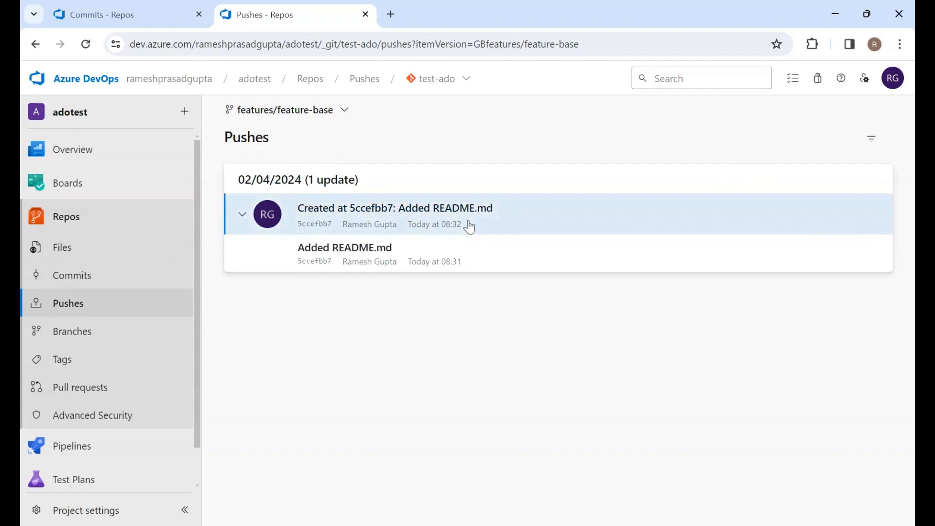
left_click(364, 258)
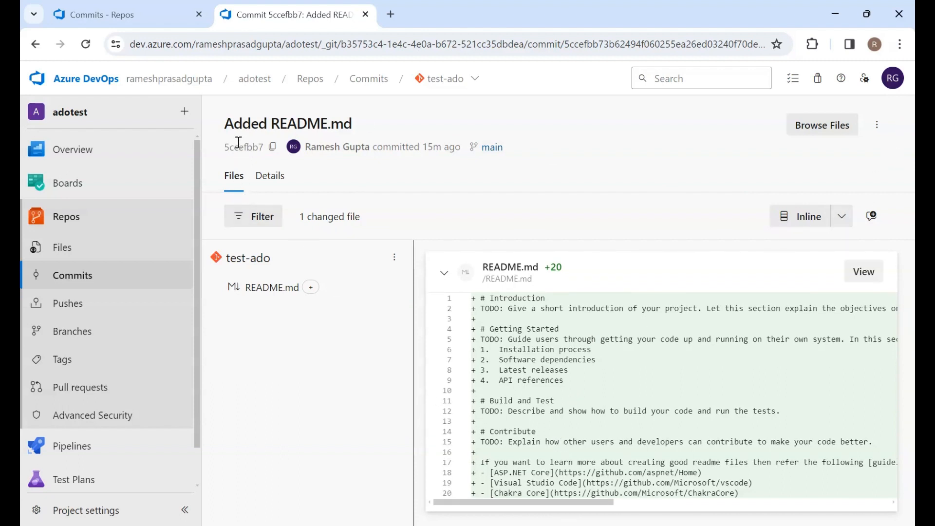
left_click(878, 125)
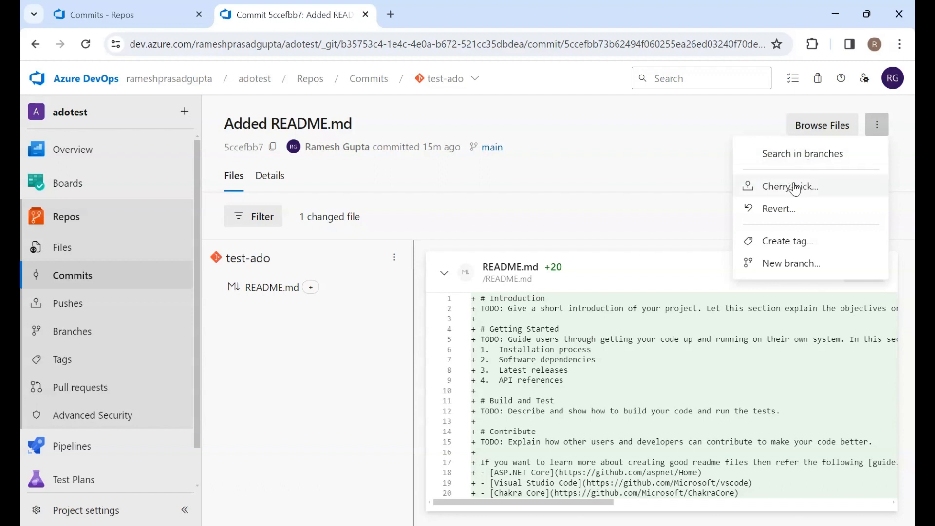
left_click(567, 404)
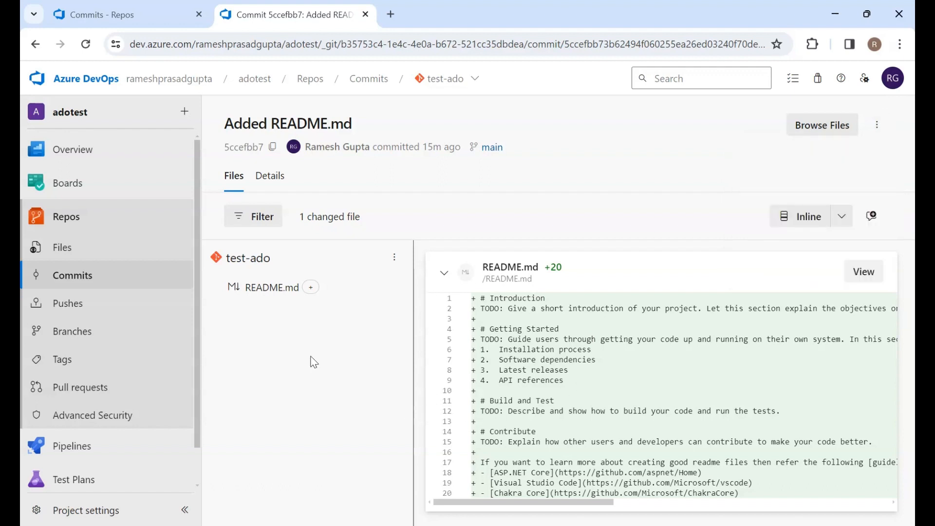
Step: Revisit the pushes of features/feature-base and open the test-ado repository's branches
left_click(86, 304)
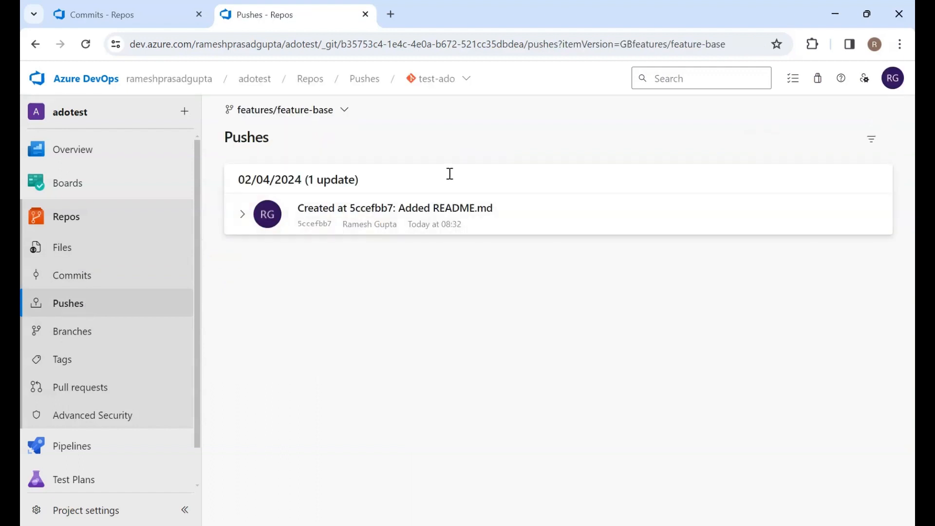
scroll(86, 329, "down", 1)
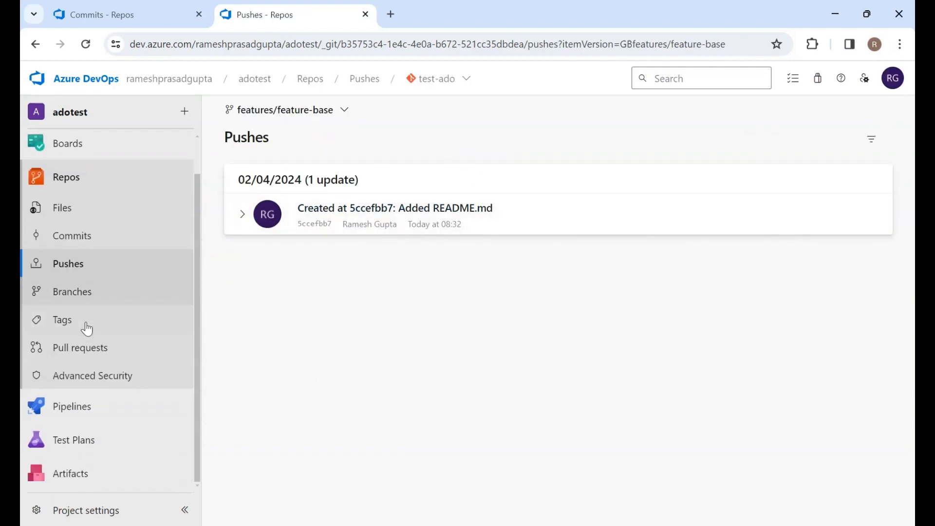
left_click(103, 296)
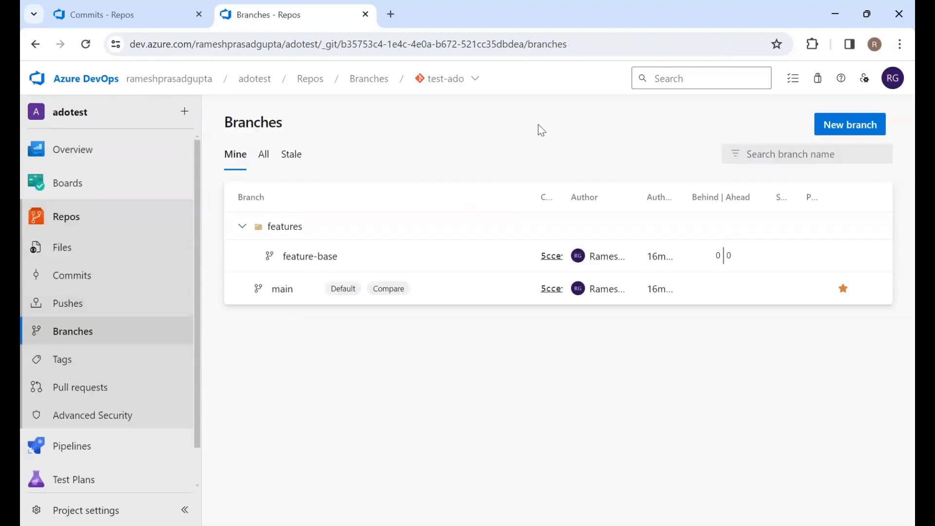
Step: Start a new branch named feature and search the commits for 5cc as its possible base
left_click(865, 122)
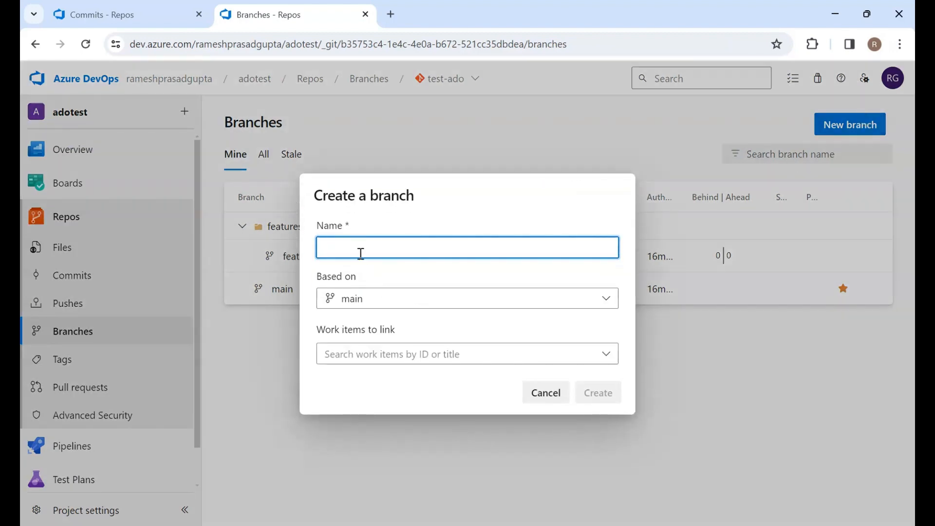
type("feature")
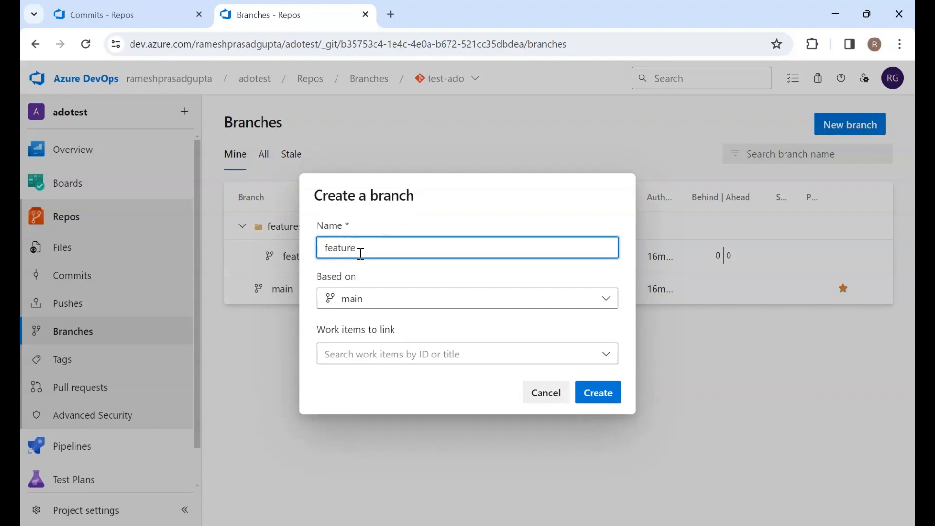
left_click(444, 305)
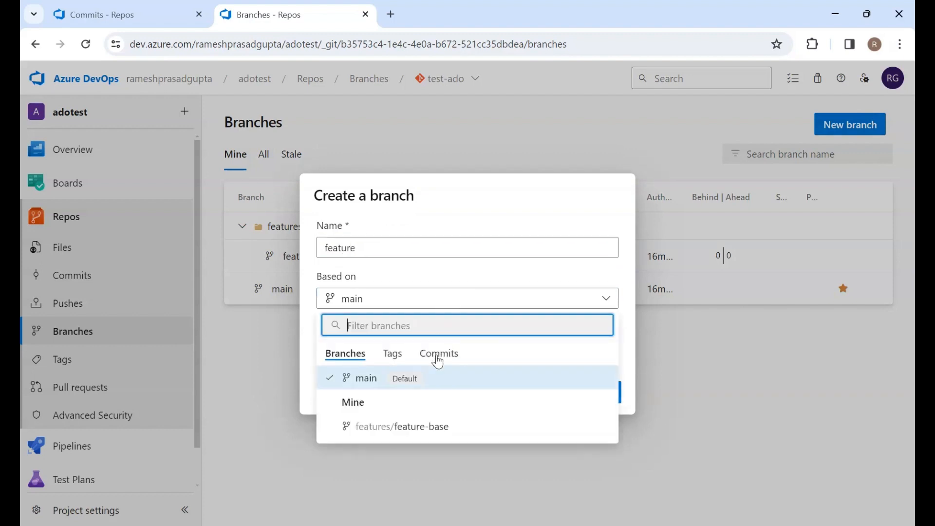
left_click(438, 355)
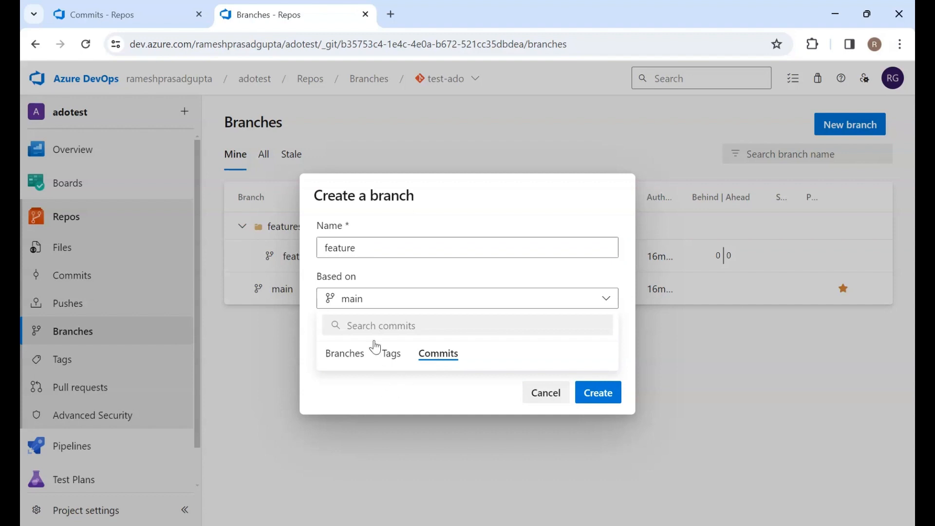
left_click(367, 324)
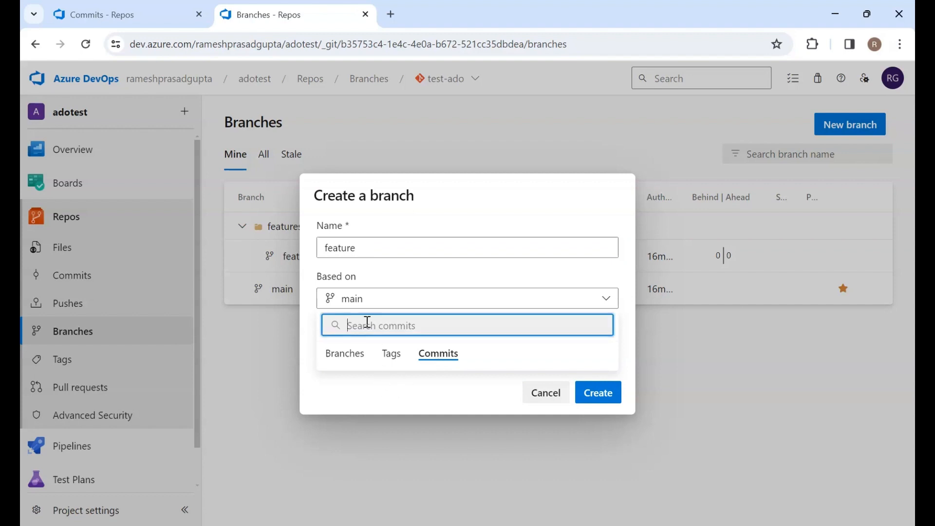
type("5cc")
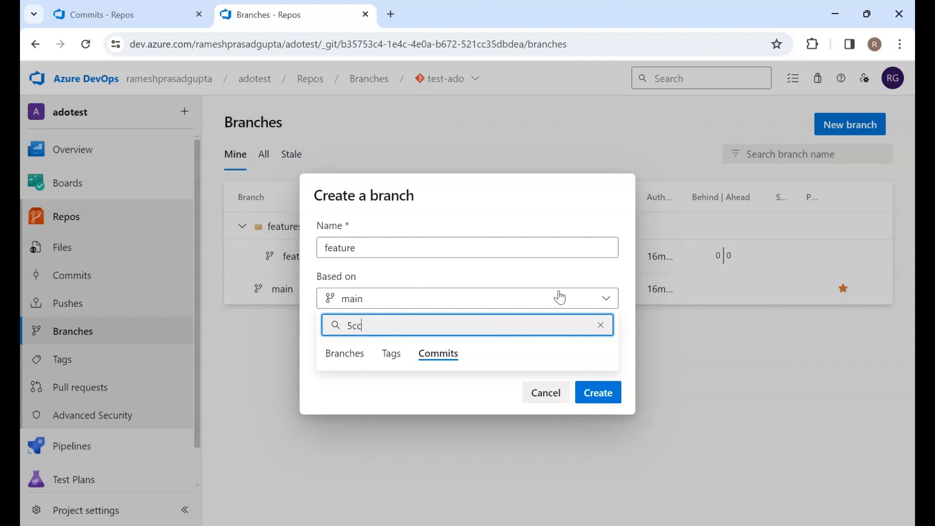
left_click(606, 298)
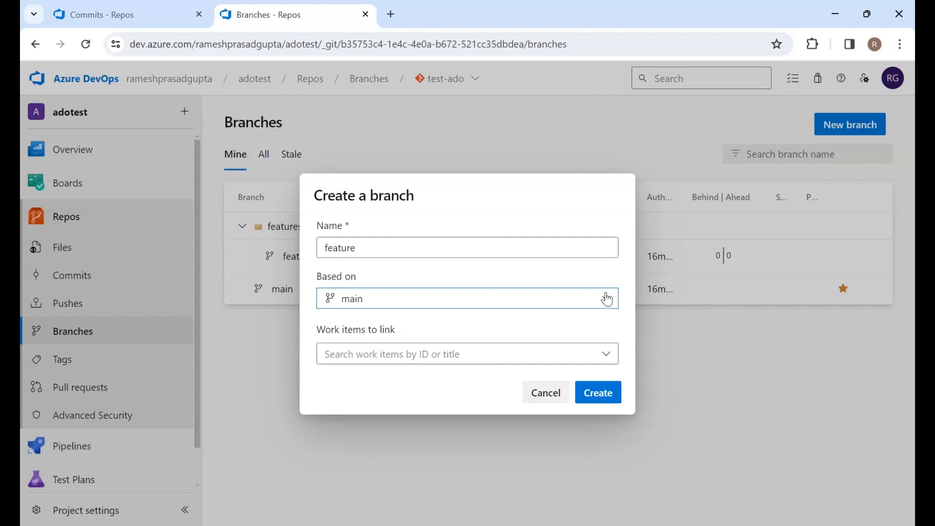
Step: Try features/feature-base as the base of the new feature branch, then base it on main and create it
left_click(607, 301)
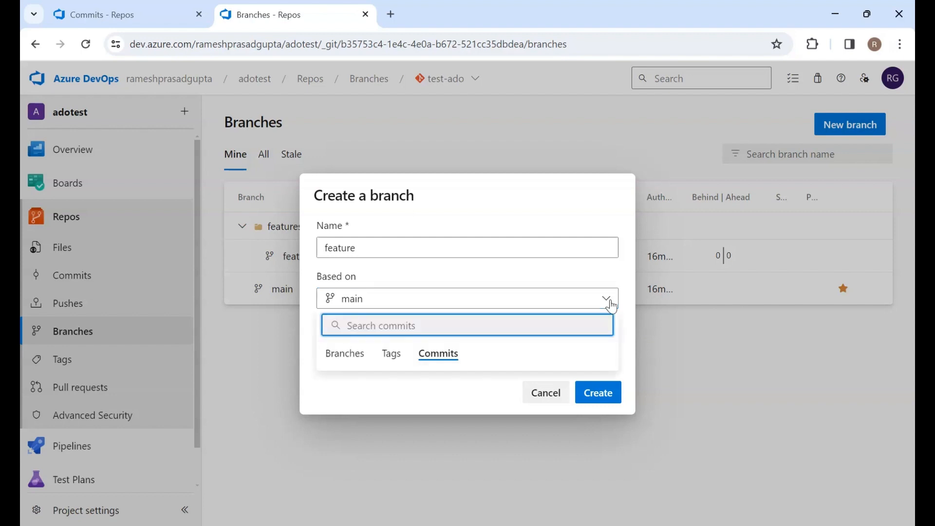
left_click(333, 354)
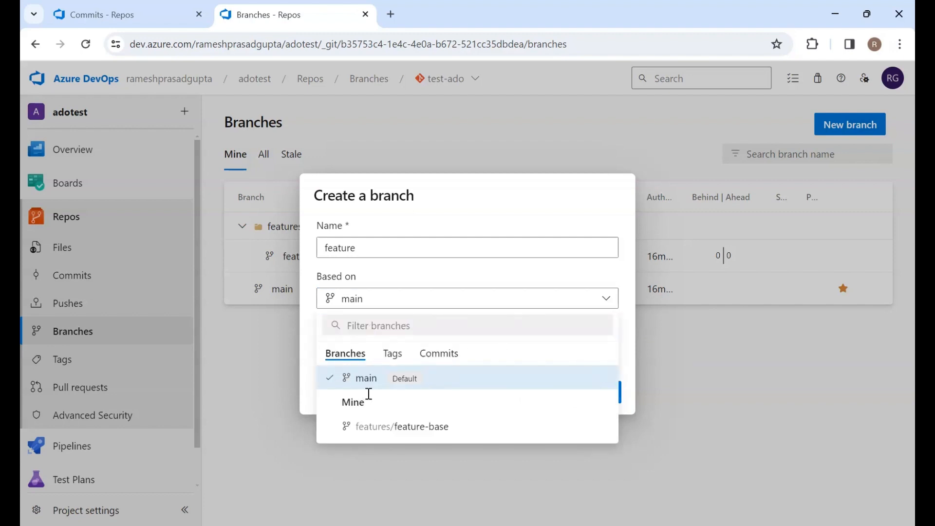
left_click(381, 424)
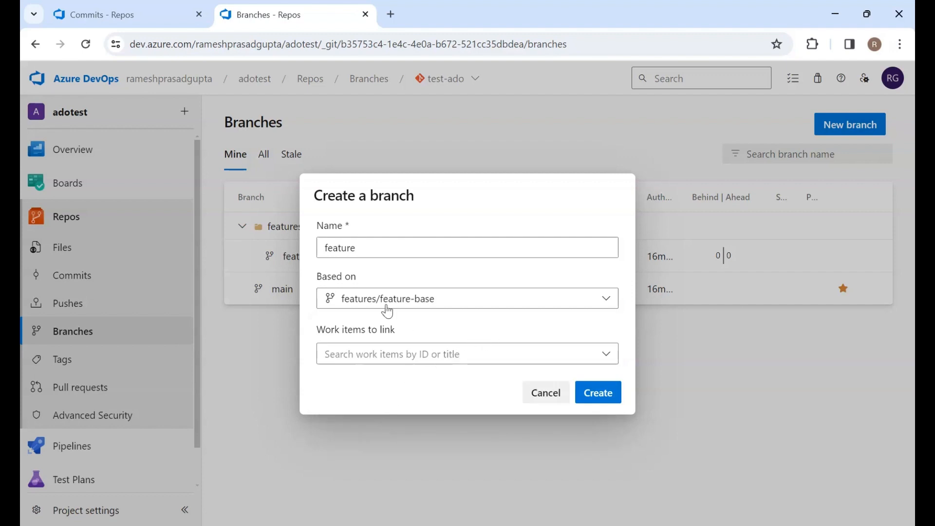
left_click(416, 300)
left_click(367, 379)
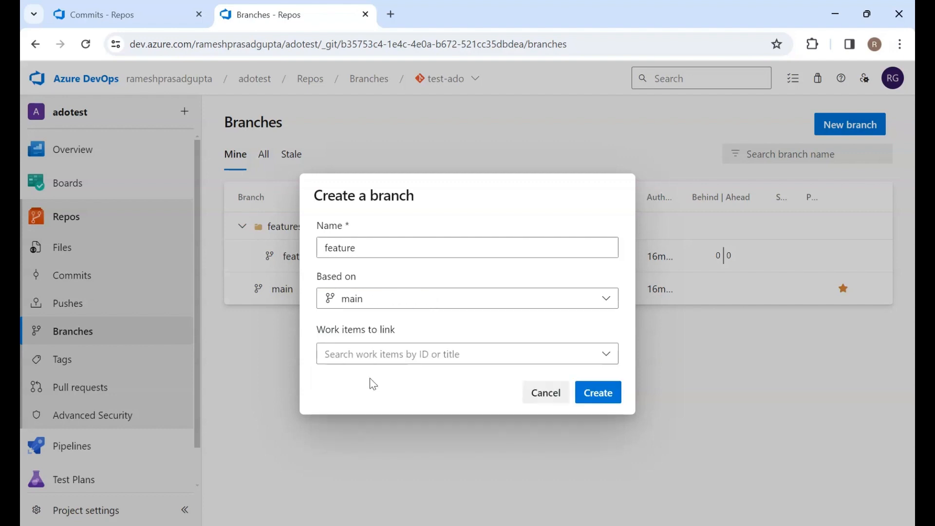
left_click(599, 391)
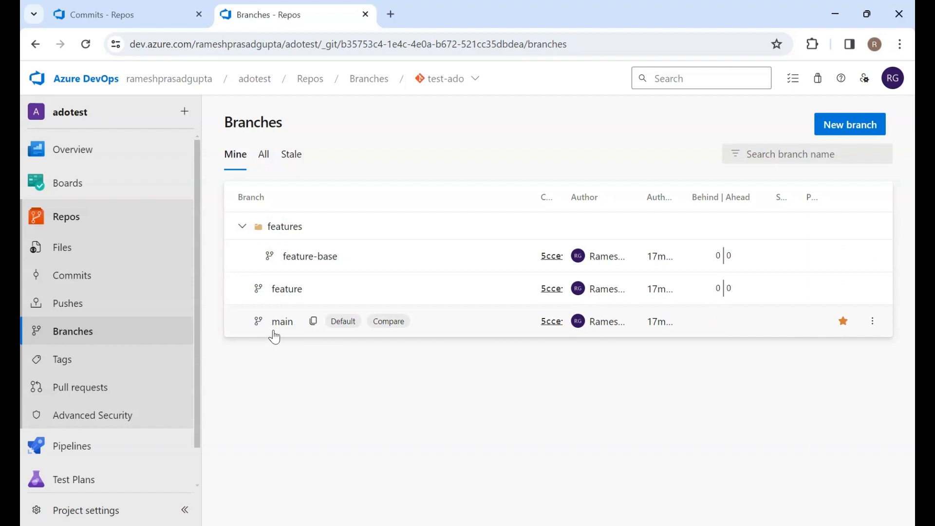
Step: Check the stale branches of the repository and return to the list of all branches
left_click(263, 154)
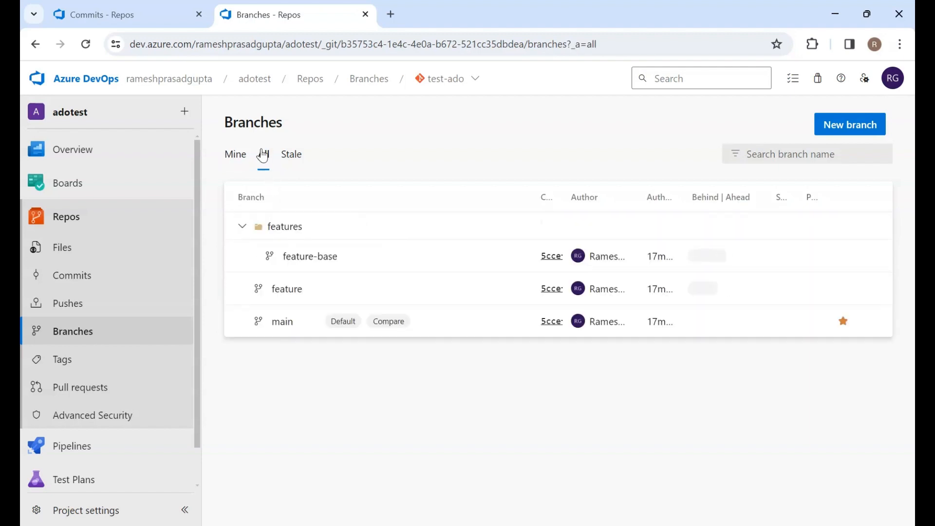
left_click(291, 156)
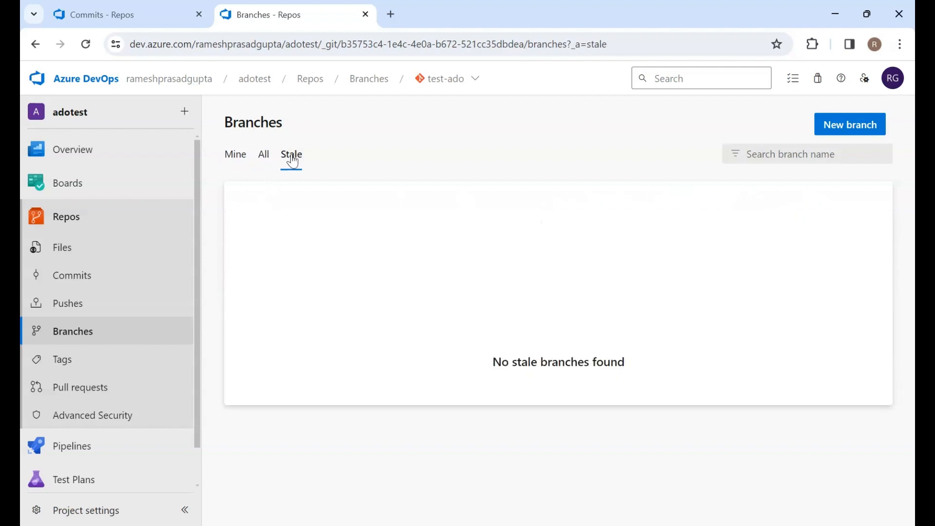
left_click(263, 154)
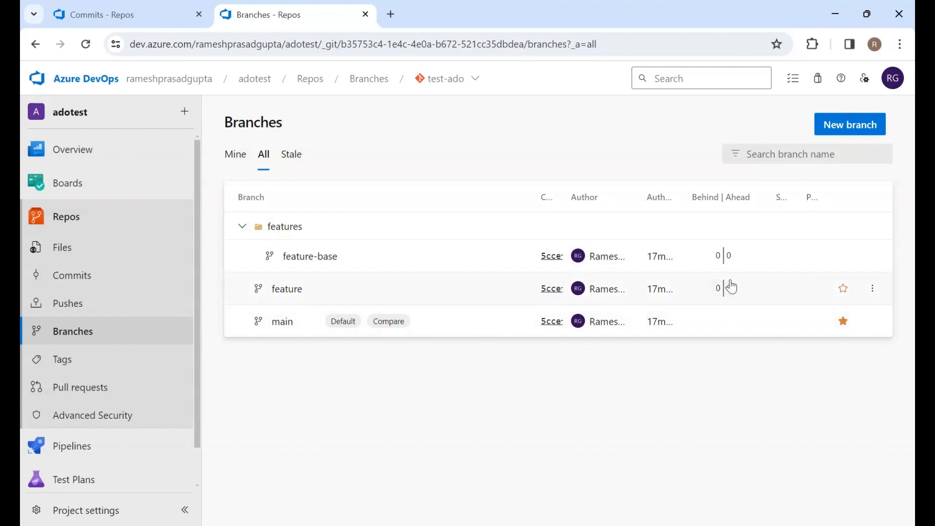
Step: Review the actions available for the feature branch and open its branch policies
left_click(873, 289)
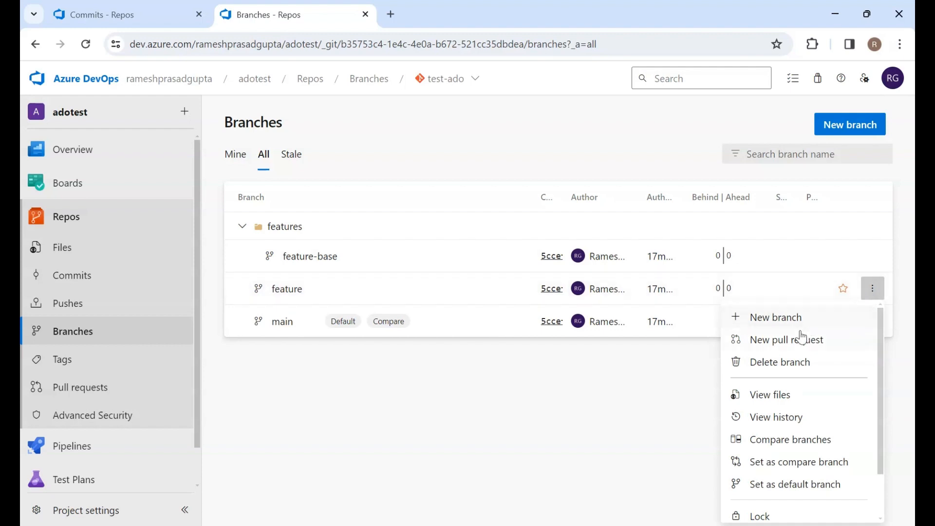
scroll(791, 394, "down", 1)
scroll(792, 396, "down", 1)
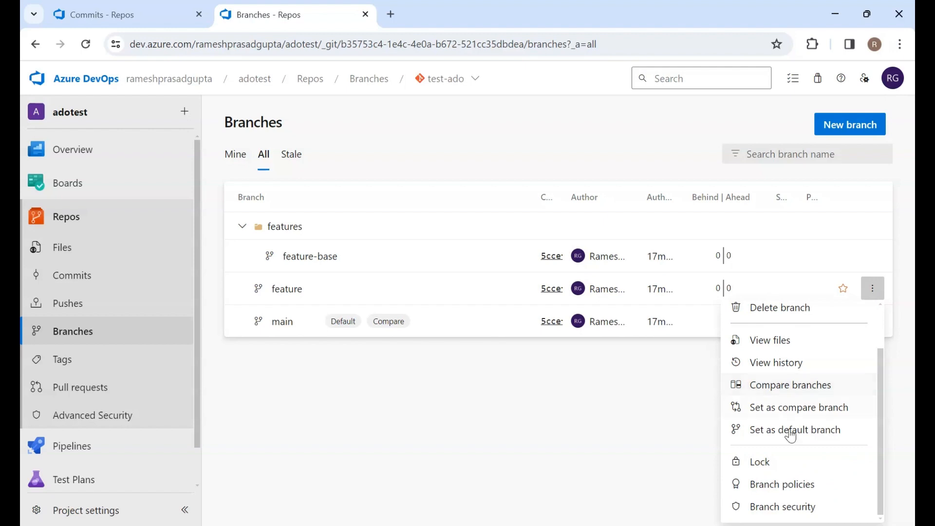
scroll(798, 439, "up", 1)
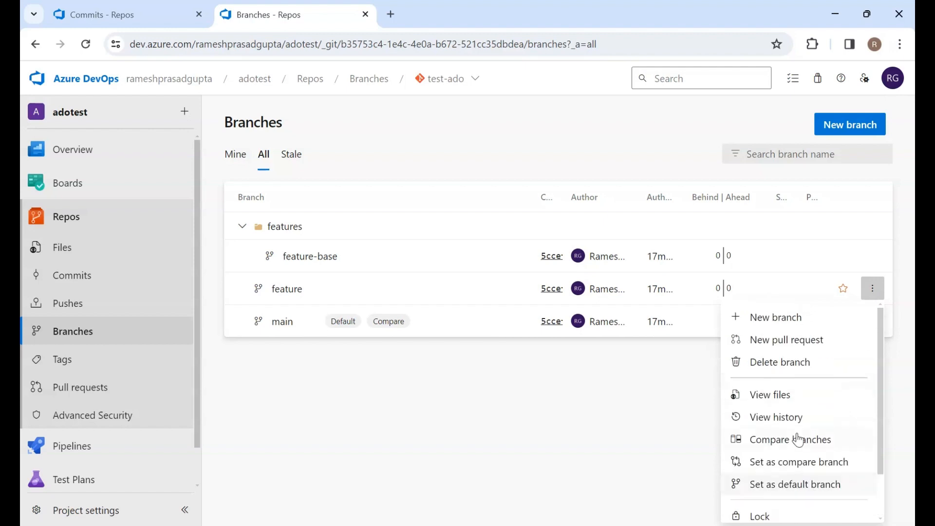
scroll(798, 440, "down", 1)
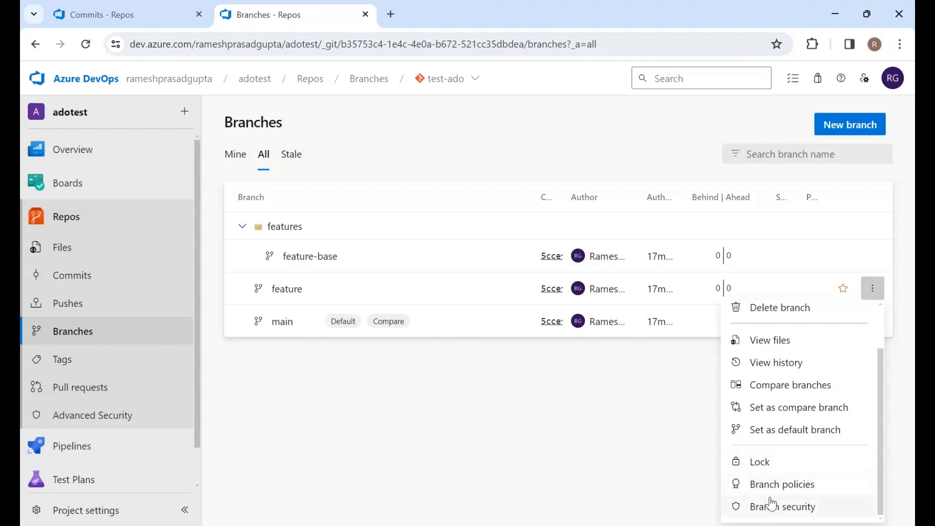
scroll(769, 462, "up", 2)
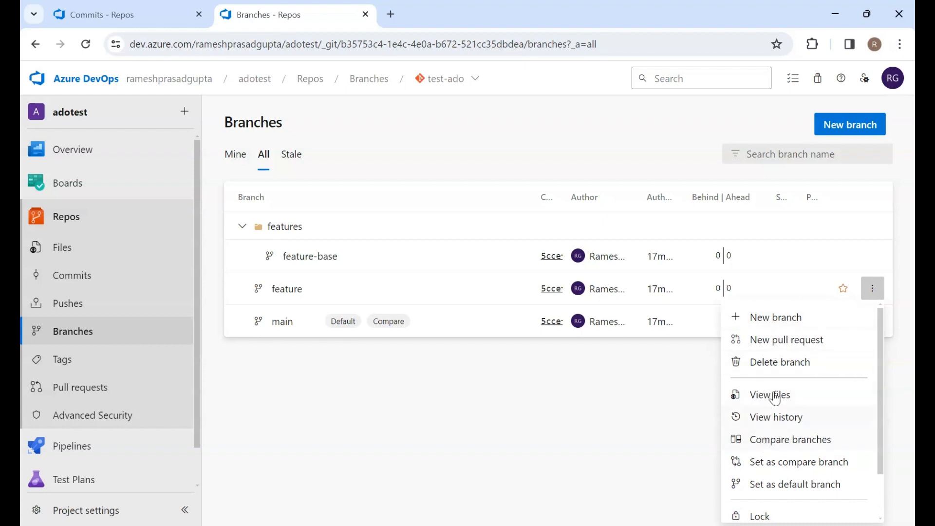
scroll(777, 438, "down", 1)
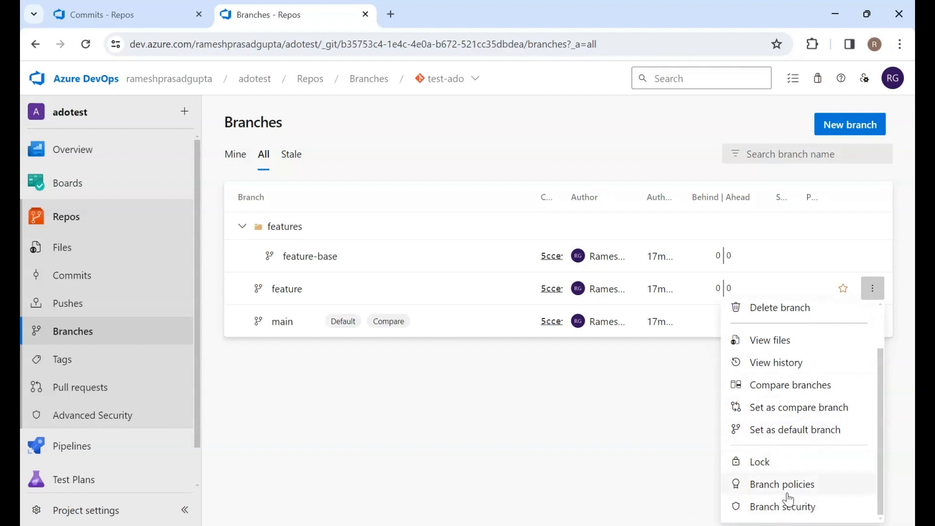
left_click(771, 487)
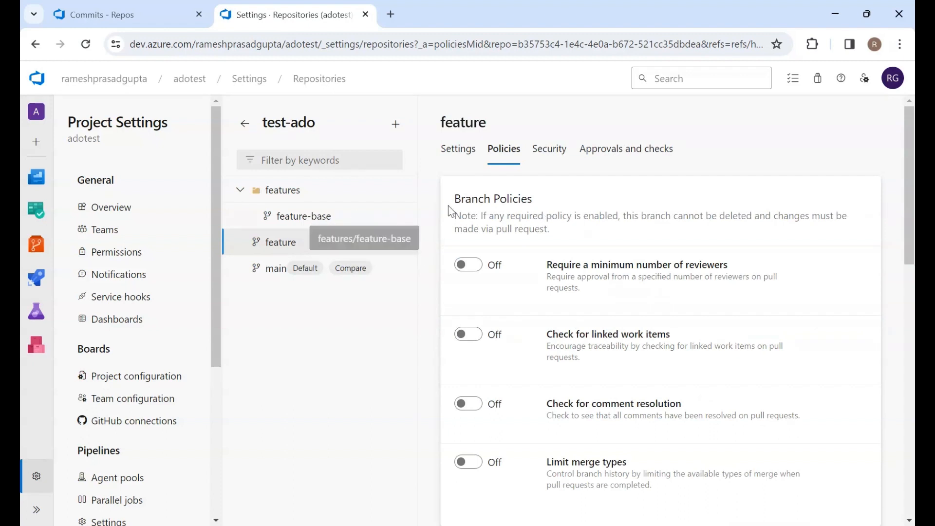
Step: Require a minimum number of reviewers on the feature branch and set that number to 1
scroll(485, 258, "down", 2)
scroll(485, 257, "down", 3)
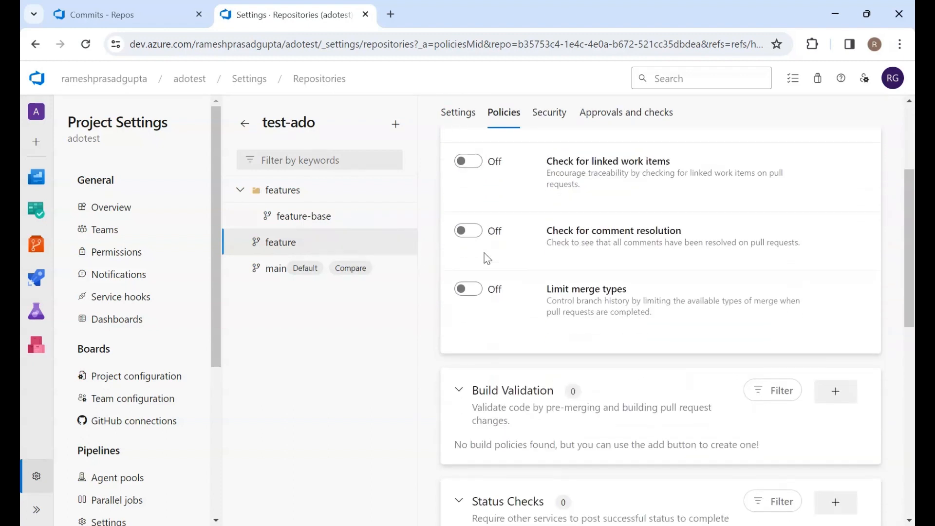
scroll(485, 257, "up", 5)
left_click(470, 267)
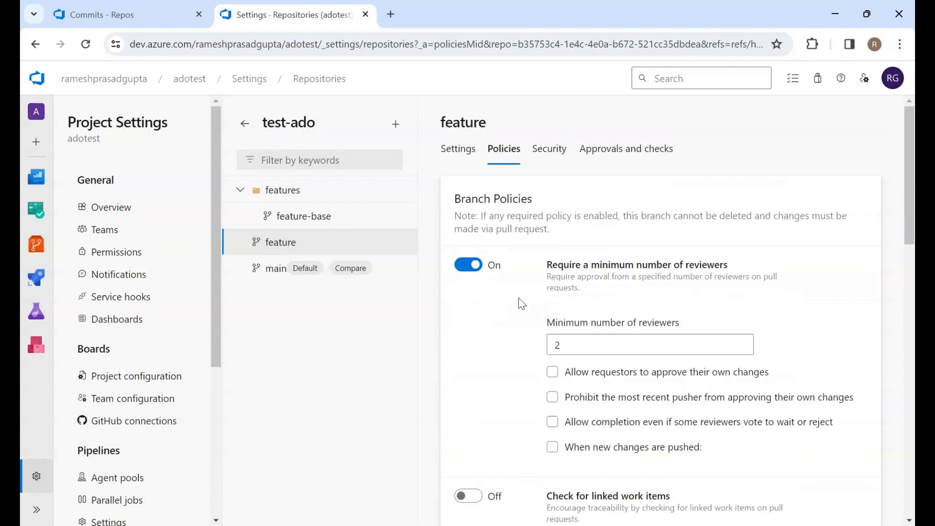
left_click_drag(577, 345, 534, 354)
key("BackSpace")
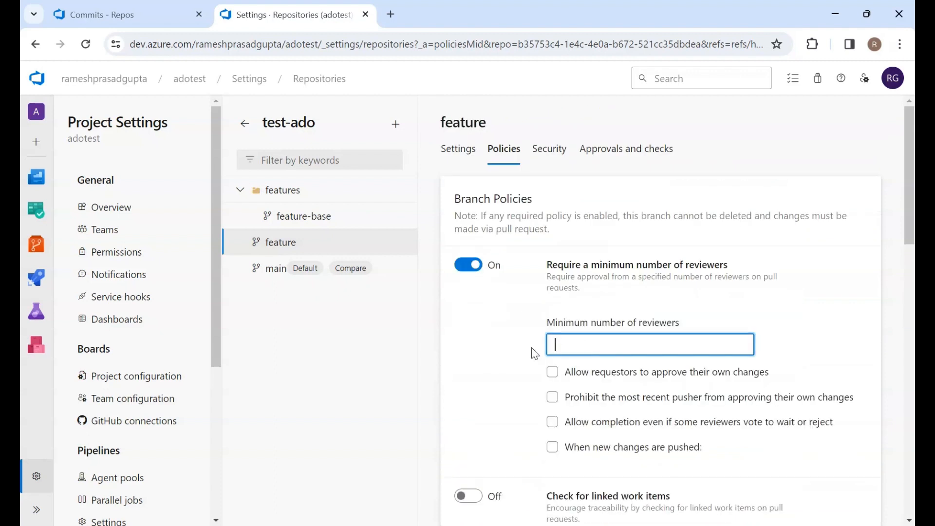
type("1")
left_click(497, 376)
Step: Review the remaining policies of the feature branch and view its user permissions
scroll(497, 377, "down", 10)
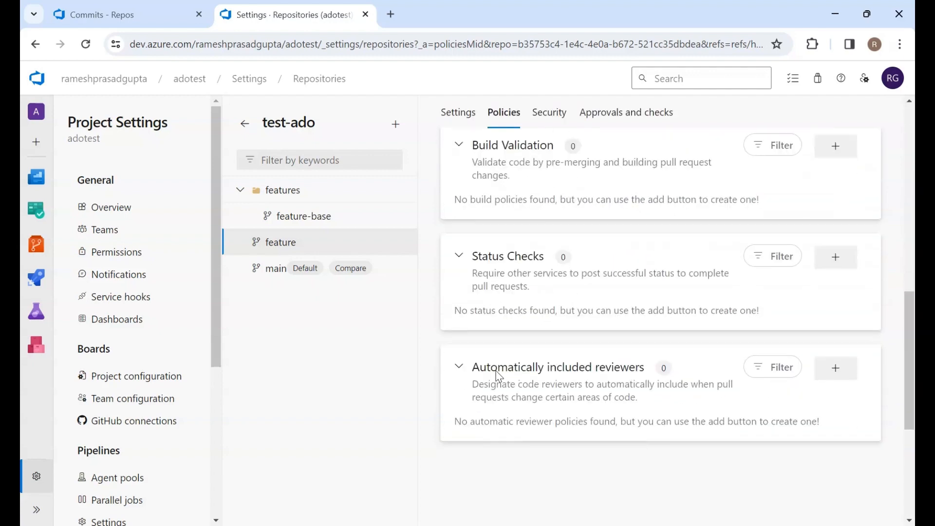
scroll(498, 376, "up", 10)
scroll(497, 376, "down", 7)
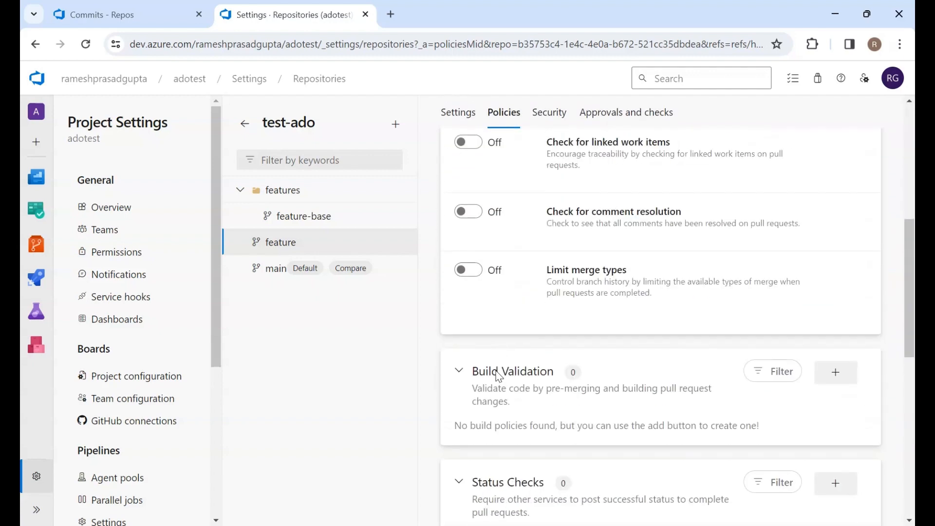
scroll(496, 376, "up", 7)
left_click(550, 149)
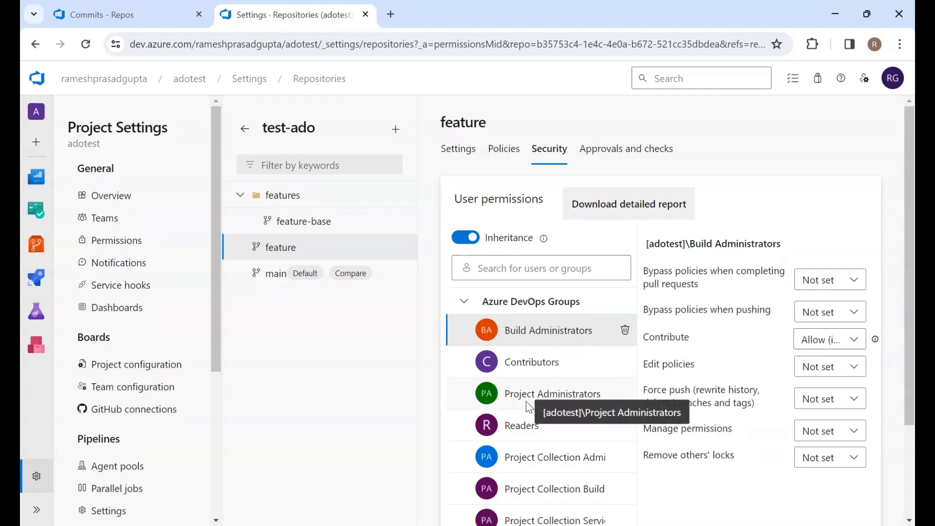
triple_click(294, 130)
left_click(295, 129)
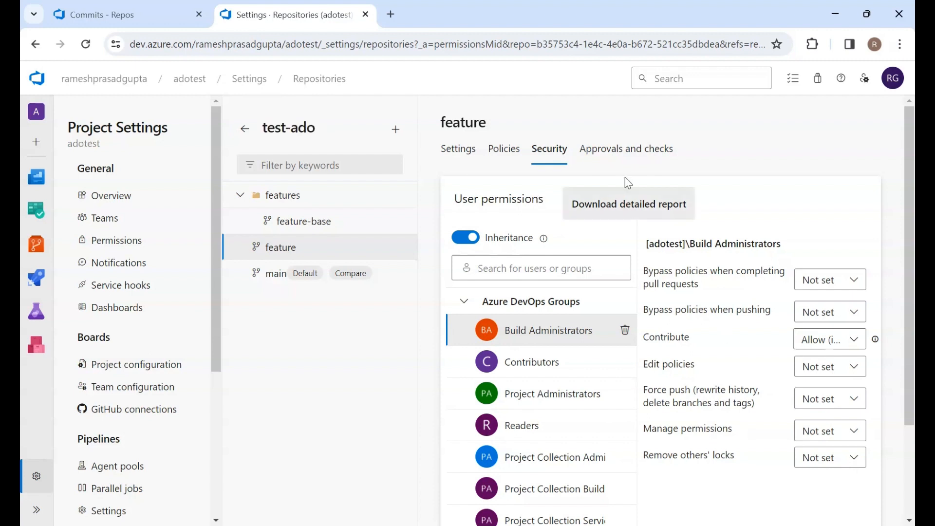
Step: Review the approvals and checks of the feature branch, look through all available check types and leave without adding one
left_click(635, 148)
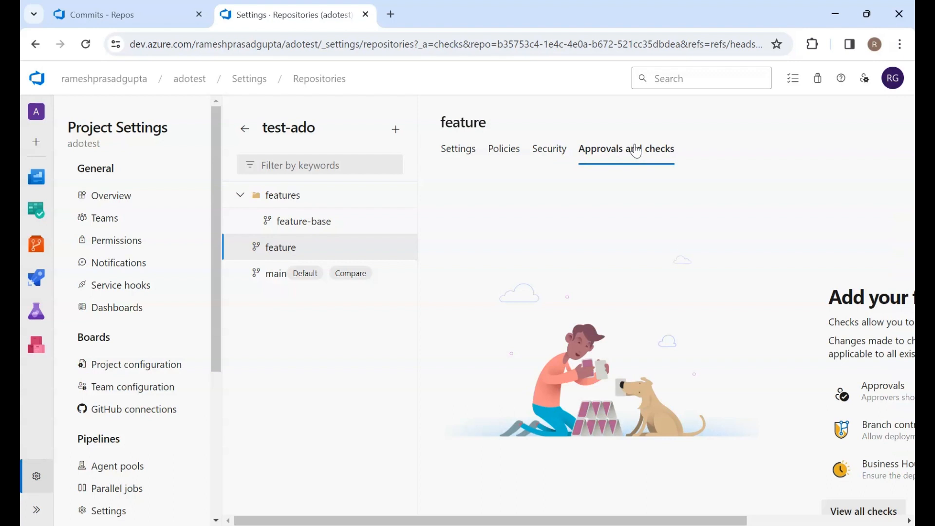
scroll(879, 370, "down", 1)
scroll(881, 411, "right", 4)
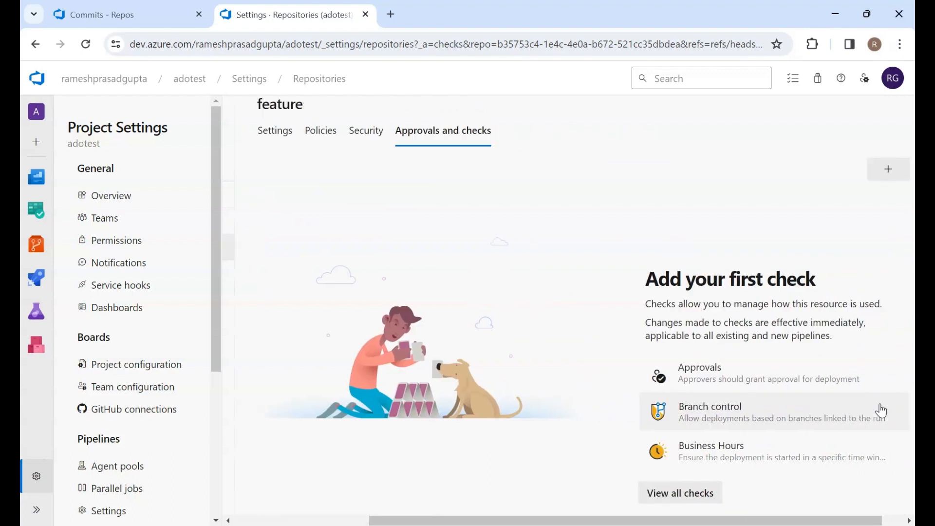
scroll(880, 411, "right", 1)
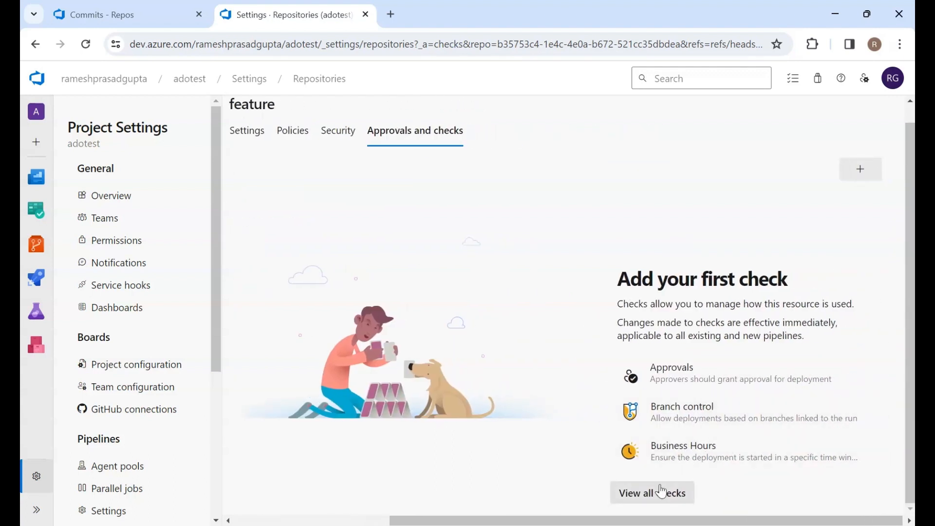
left_click(661, 491)
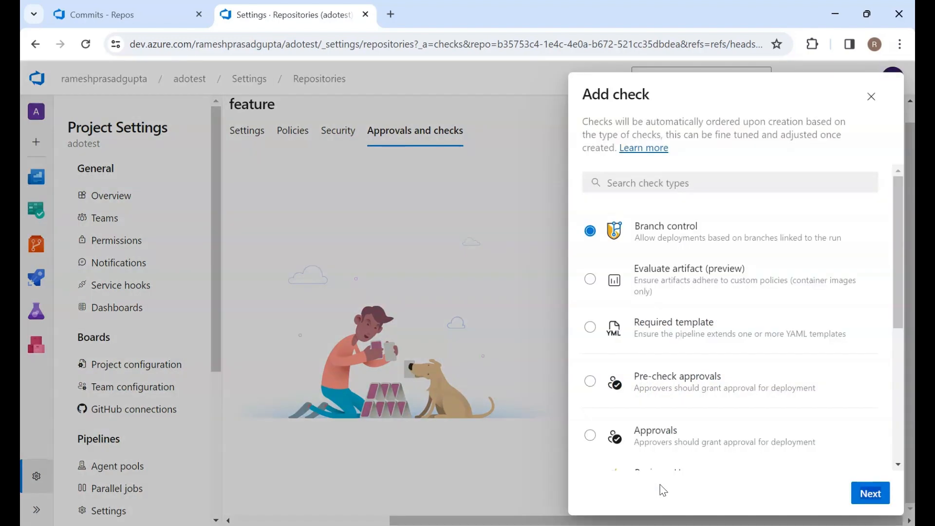
scroll(685, 265, "down", 3)
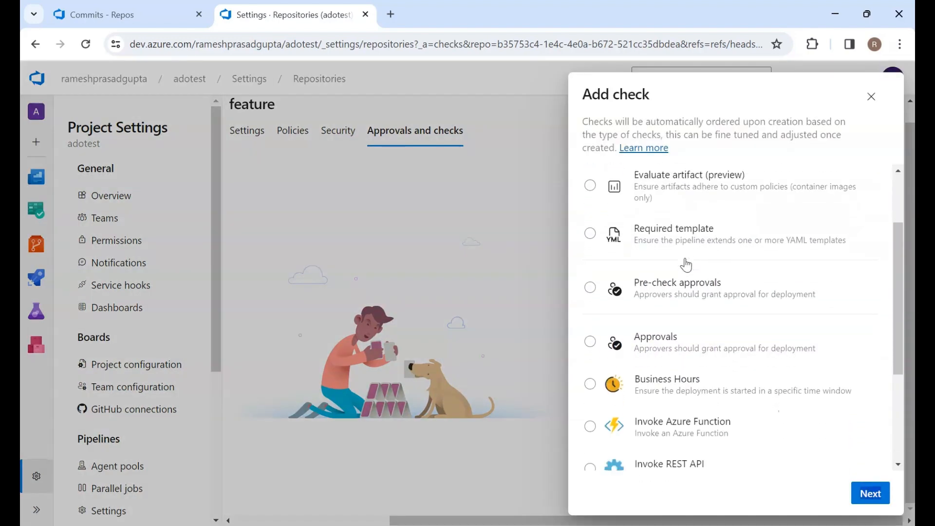
left_click(654, 286)
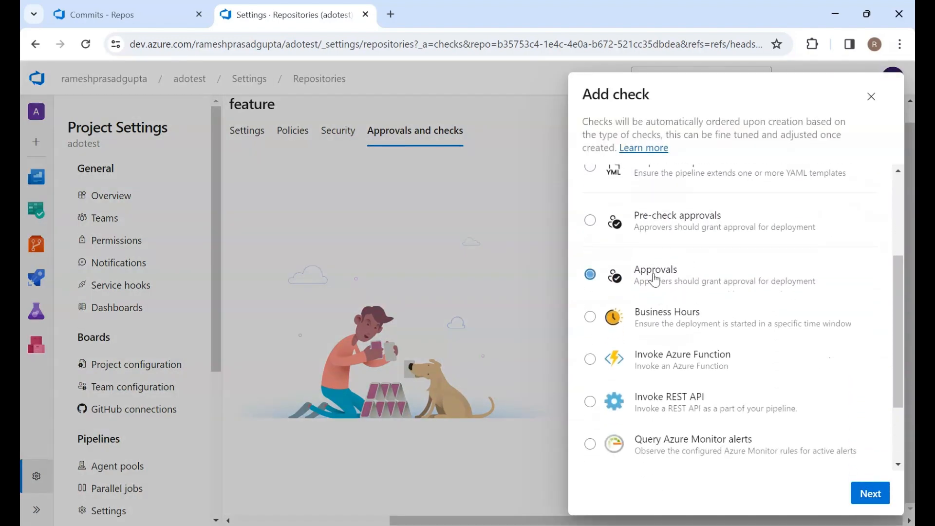
scroll(654, 282, "down", 2)
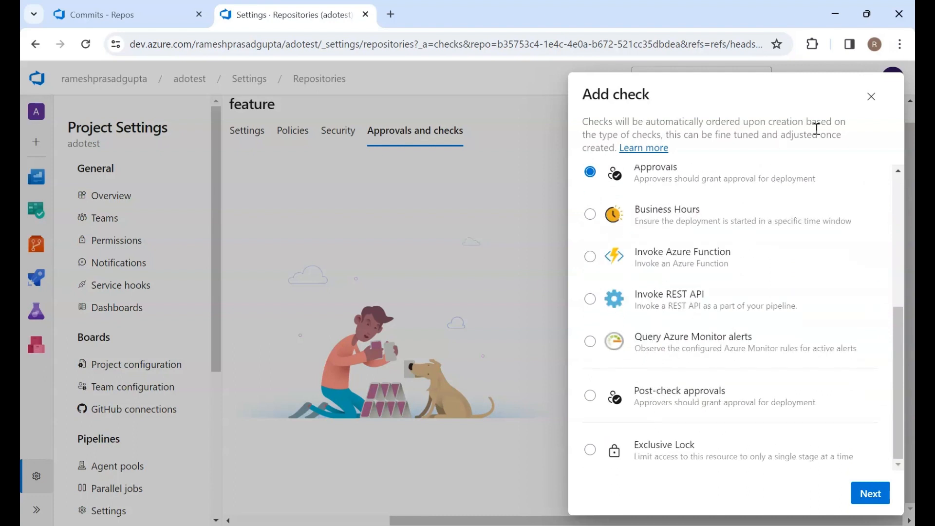
scroll(760, 305, "up", 5)
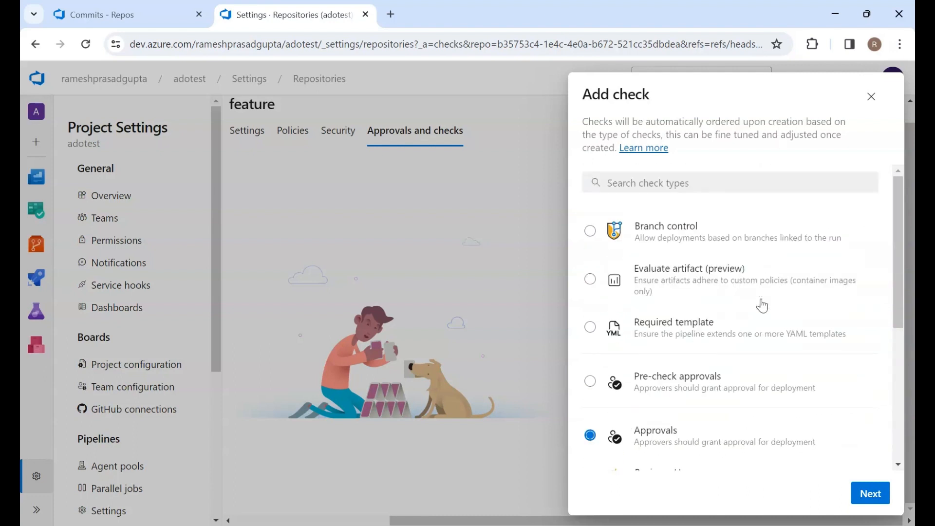
left_click(871, 97)
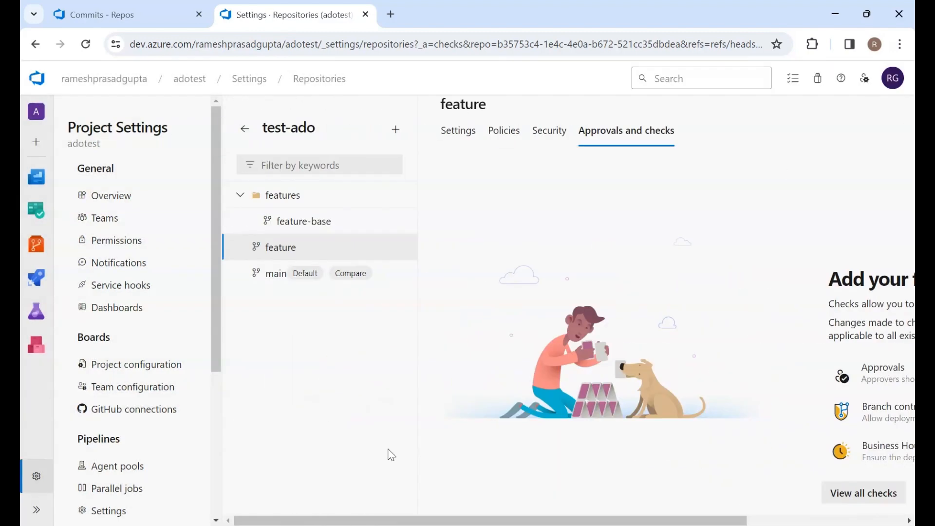
Step: Start a new tag in the test-ado repository and name it Devdeployed, without a space
mouse_move(36, 244)
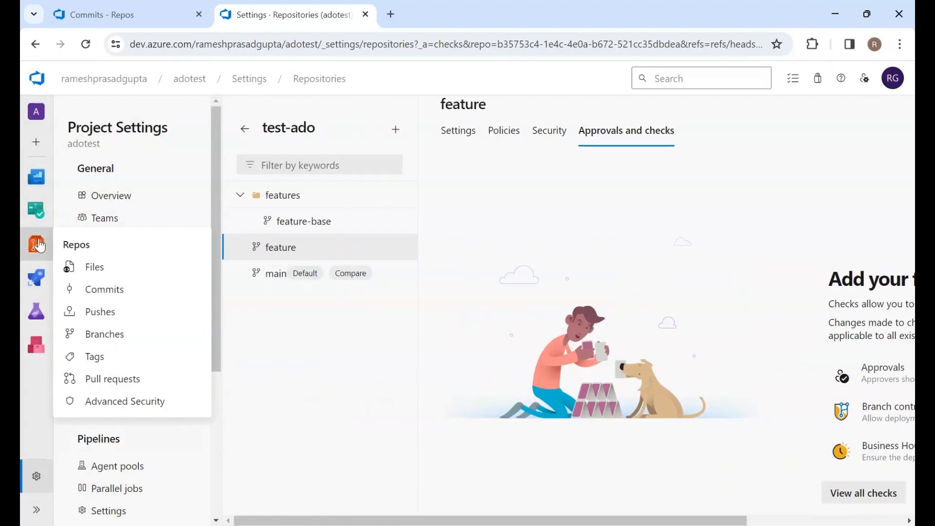
left_click(96, 357)
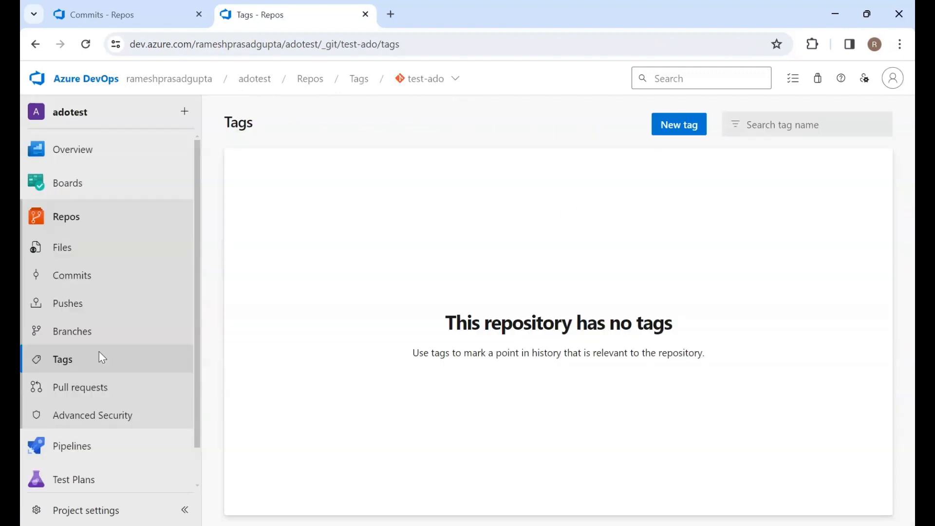
left_click(668, 124)
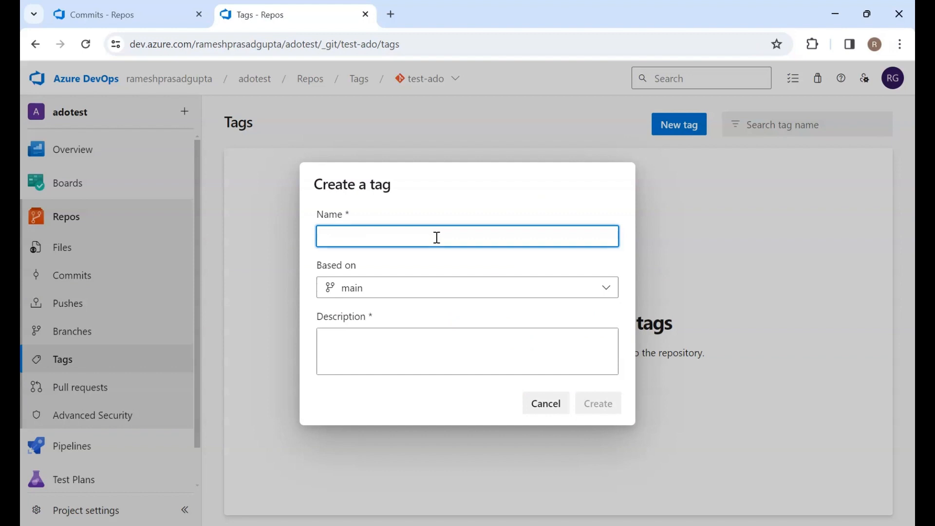
type("Dev deployed")
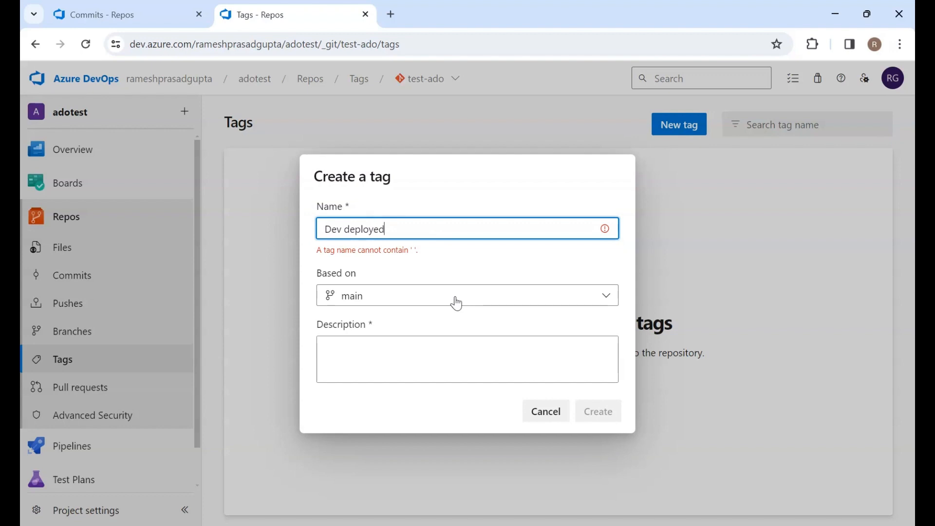
key("Left")
key("Left")
key("Left")
key("Left")
key("Left")
key("Left")
key("Left")
key("Left")
key("BackSpace")
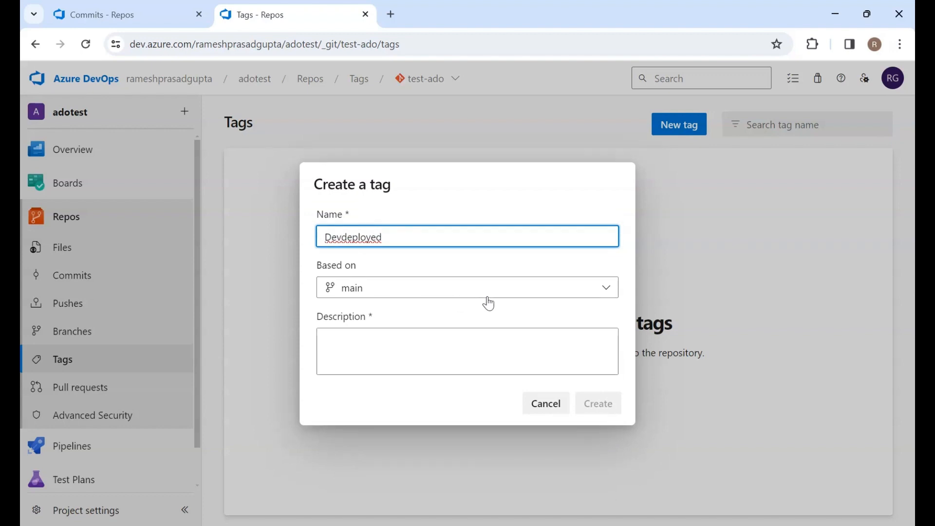
Step: Base the tag on the feature branch, give it the description "dev" and create it
left_click(489, 295)
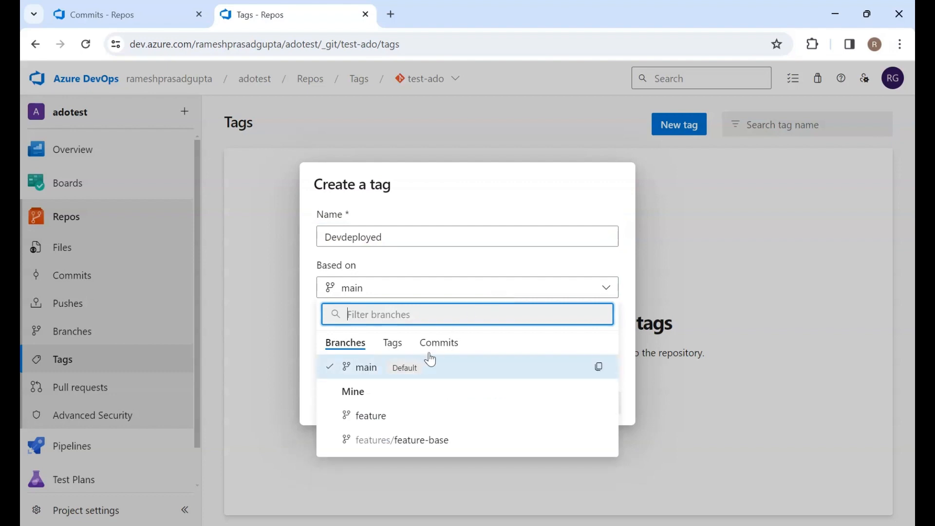
left_click(439, 342)
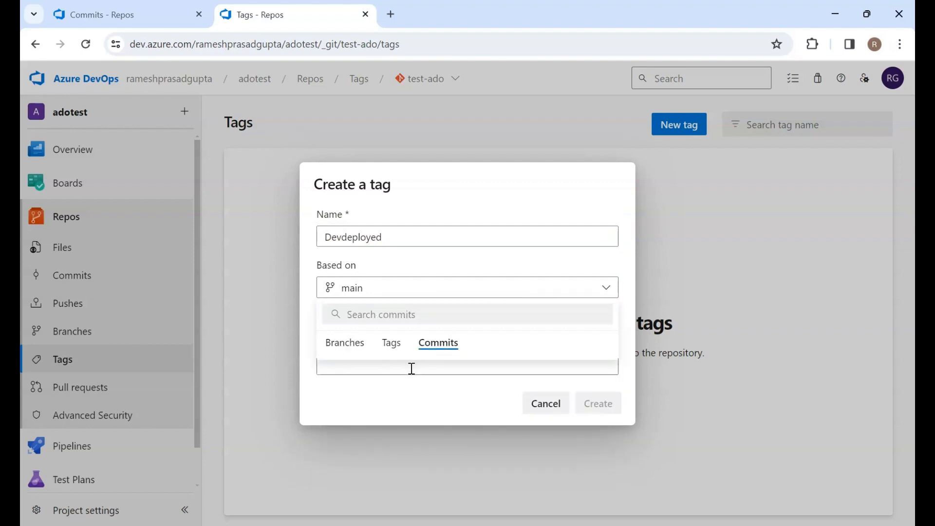
left_click(347, 351)
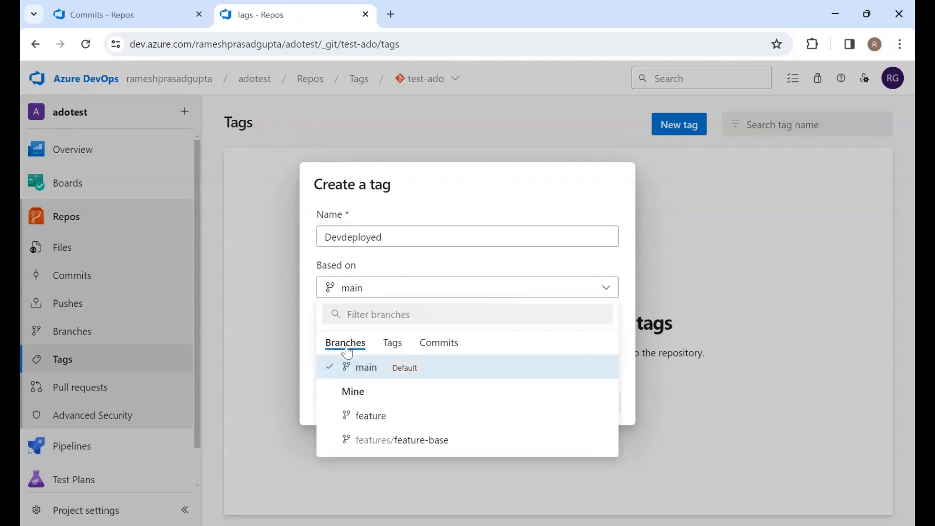
left_click(391, 415)
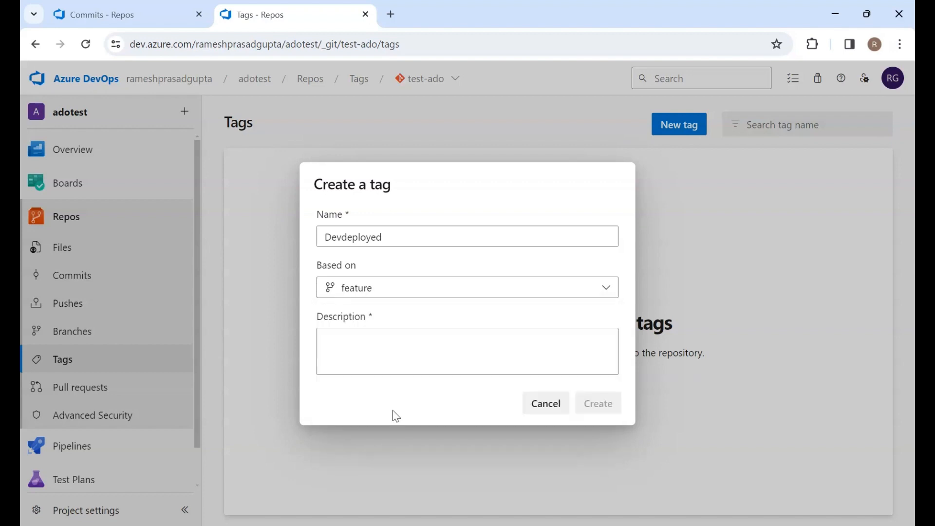
left_click(405, 338)
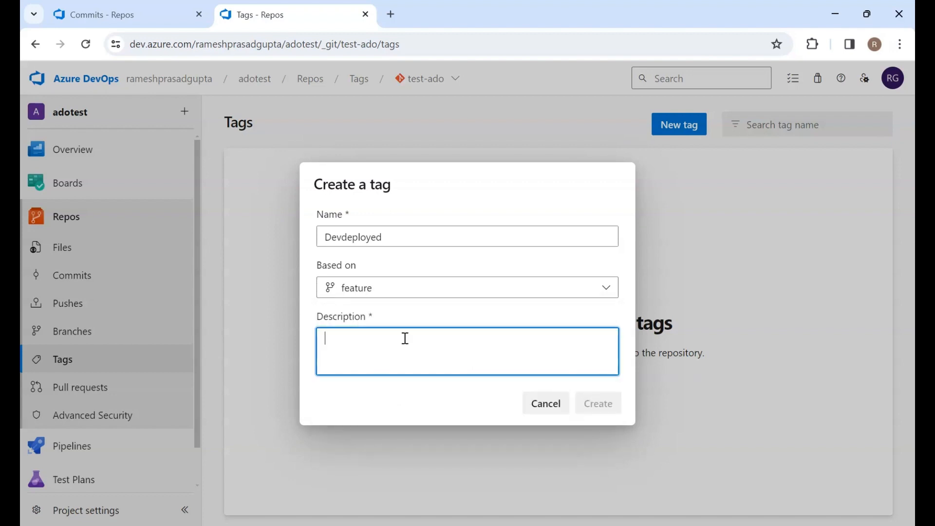
type("dev")
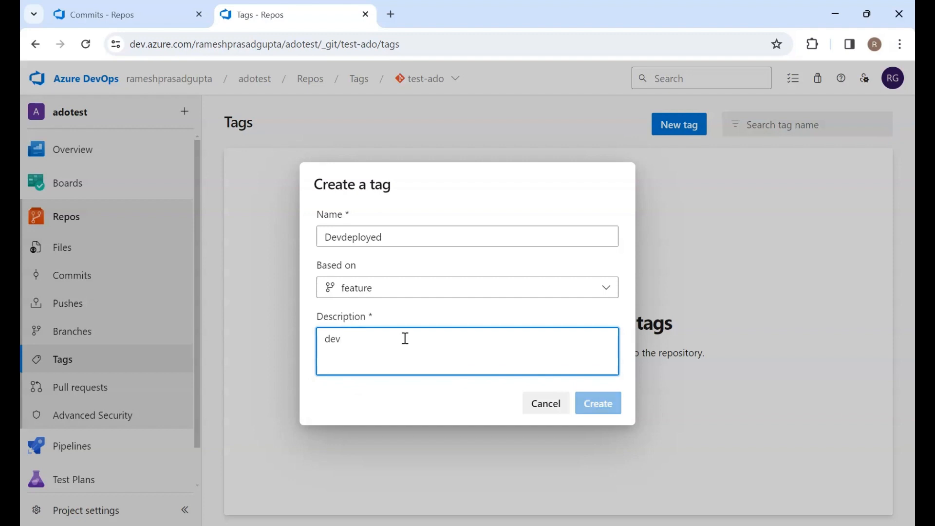
left_click(600, 404)
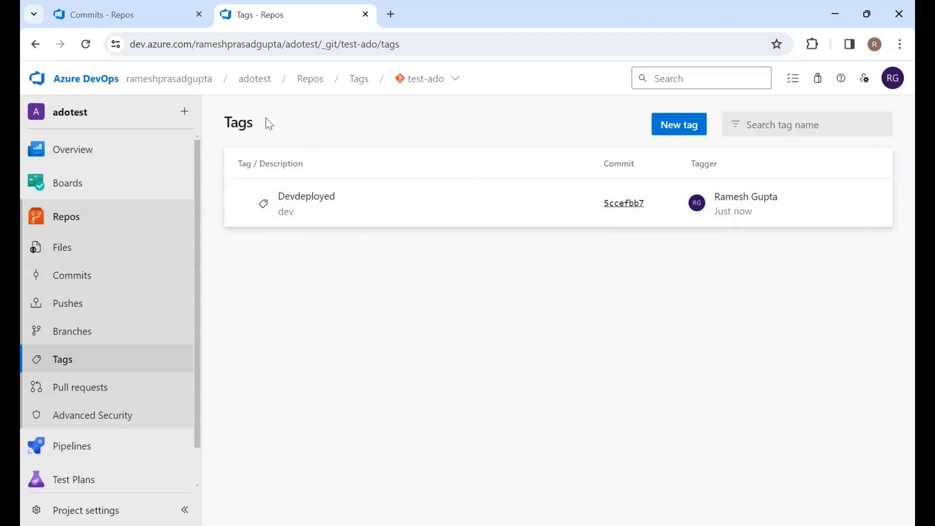
Step: View the repository's pull requests and Advanced Security pages, and return to its files
left_click(85, 388)
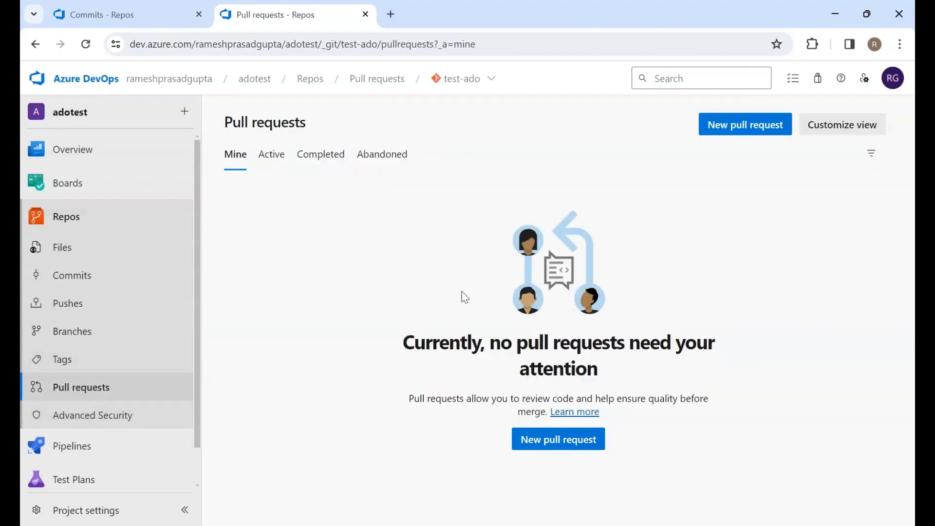
left_click(105, 420)
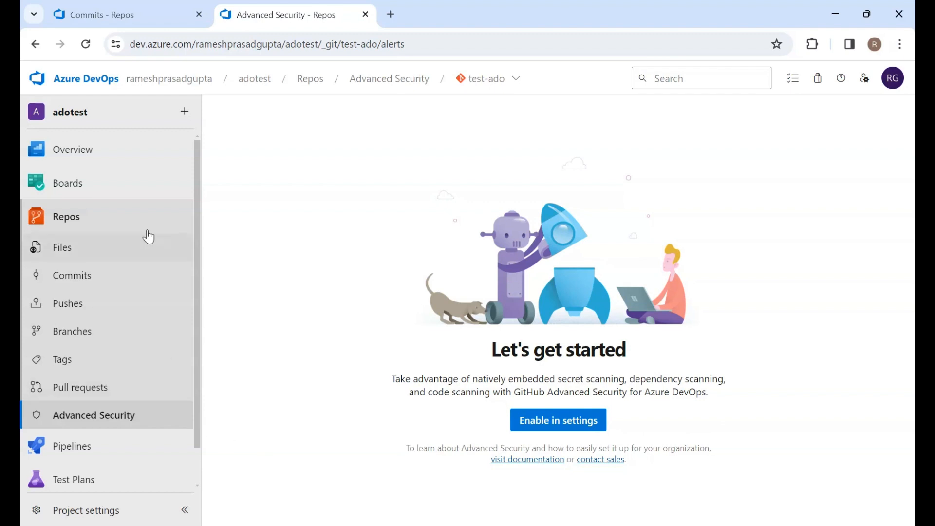
left_click(77, 248)
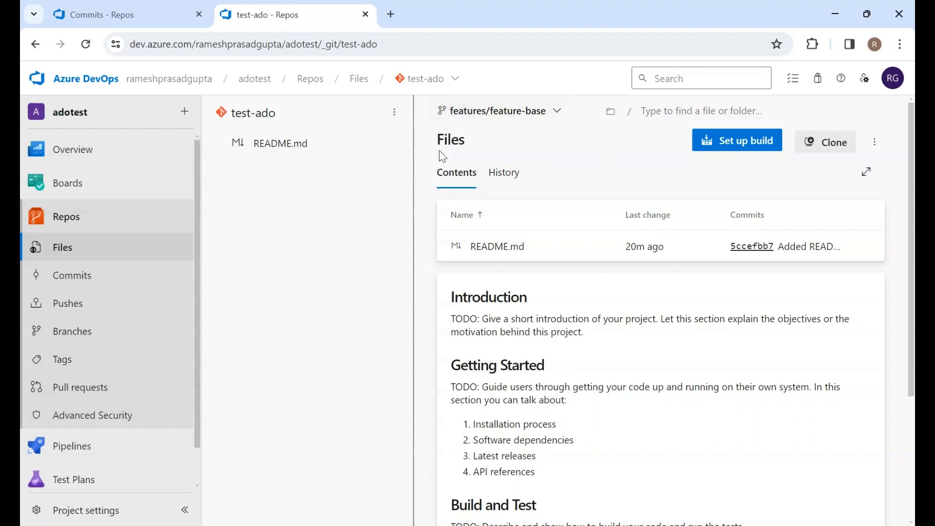
Step: Clone the test-ado repository in VS Code, allow Visual Studio Code to open, and close the clone options
left_click(824, 142)
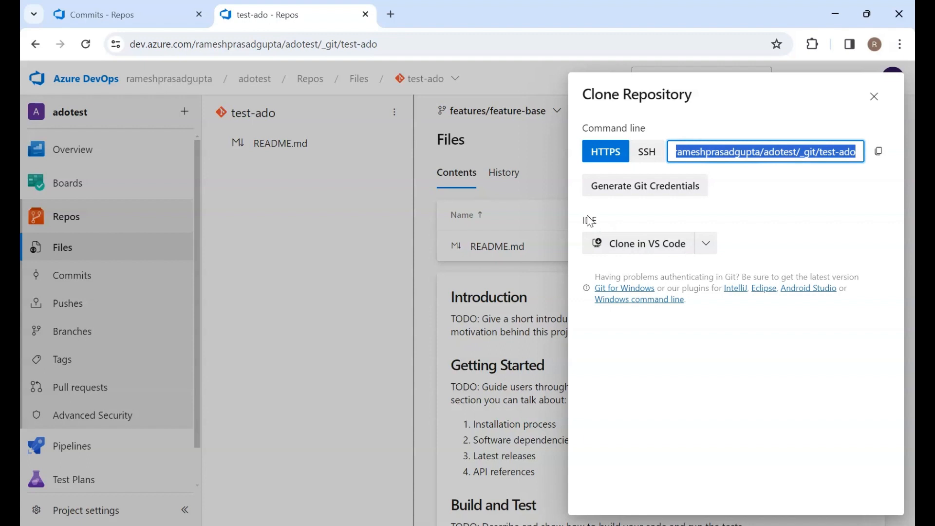
left_click(643, 243)
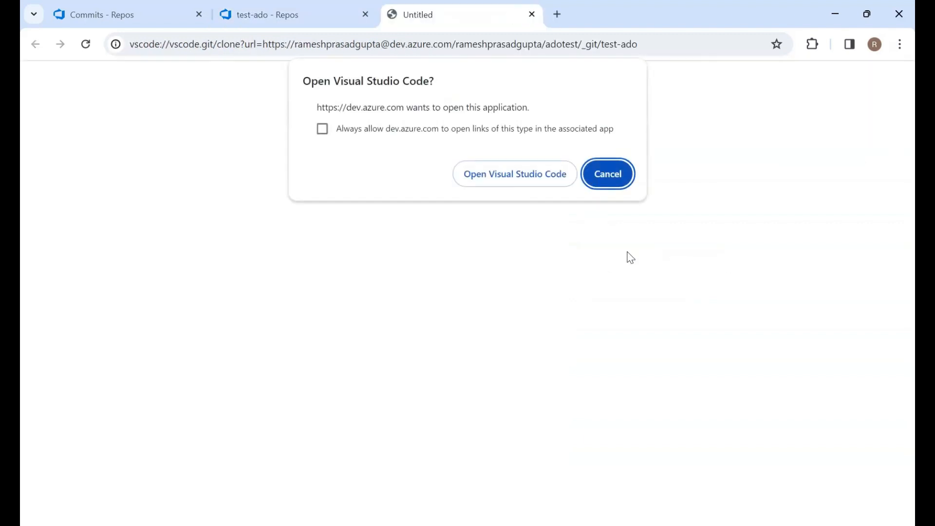
left_click(521, 175)
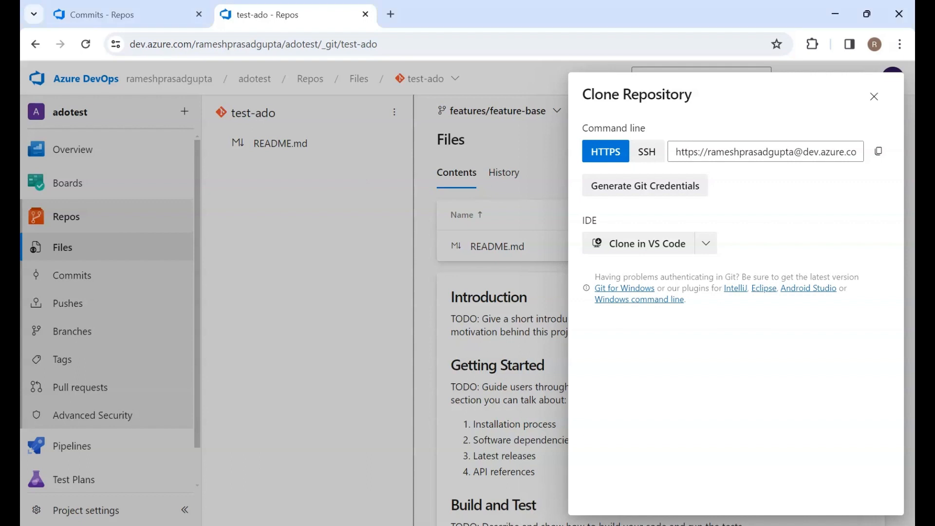
left_click(876, 97)
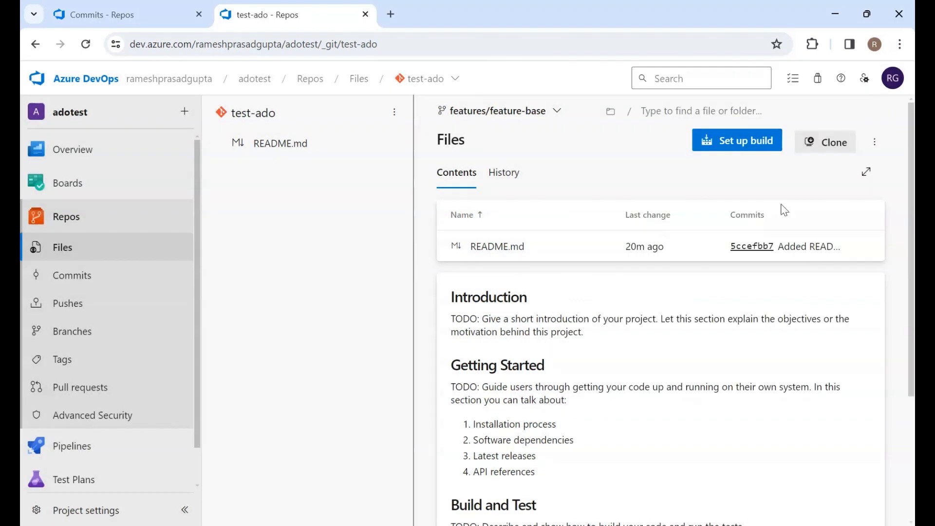